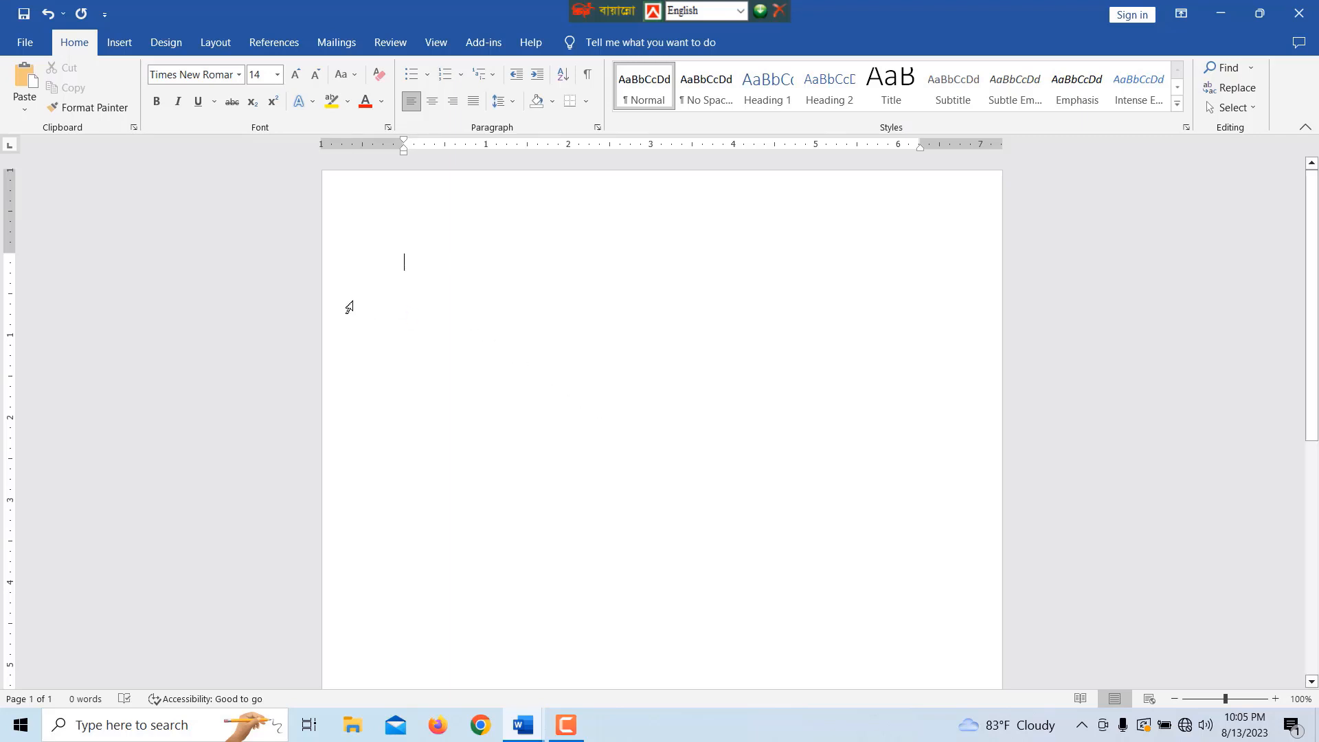
Insert a table with five columns and three rows using the table size grid.
{"action": "left_click", "coordinate": [121, 47]}
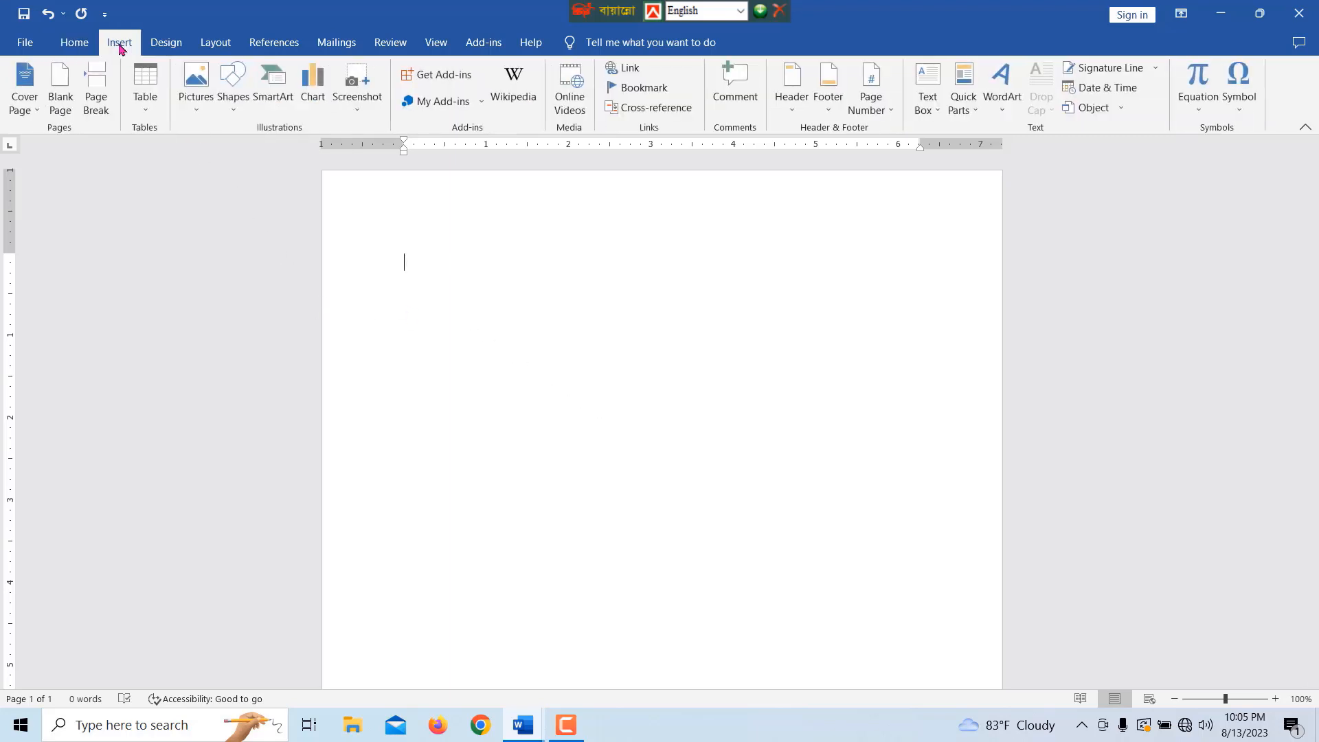
{"action": "left_click", "coordinate": [146, 113]}
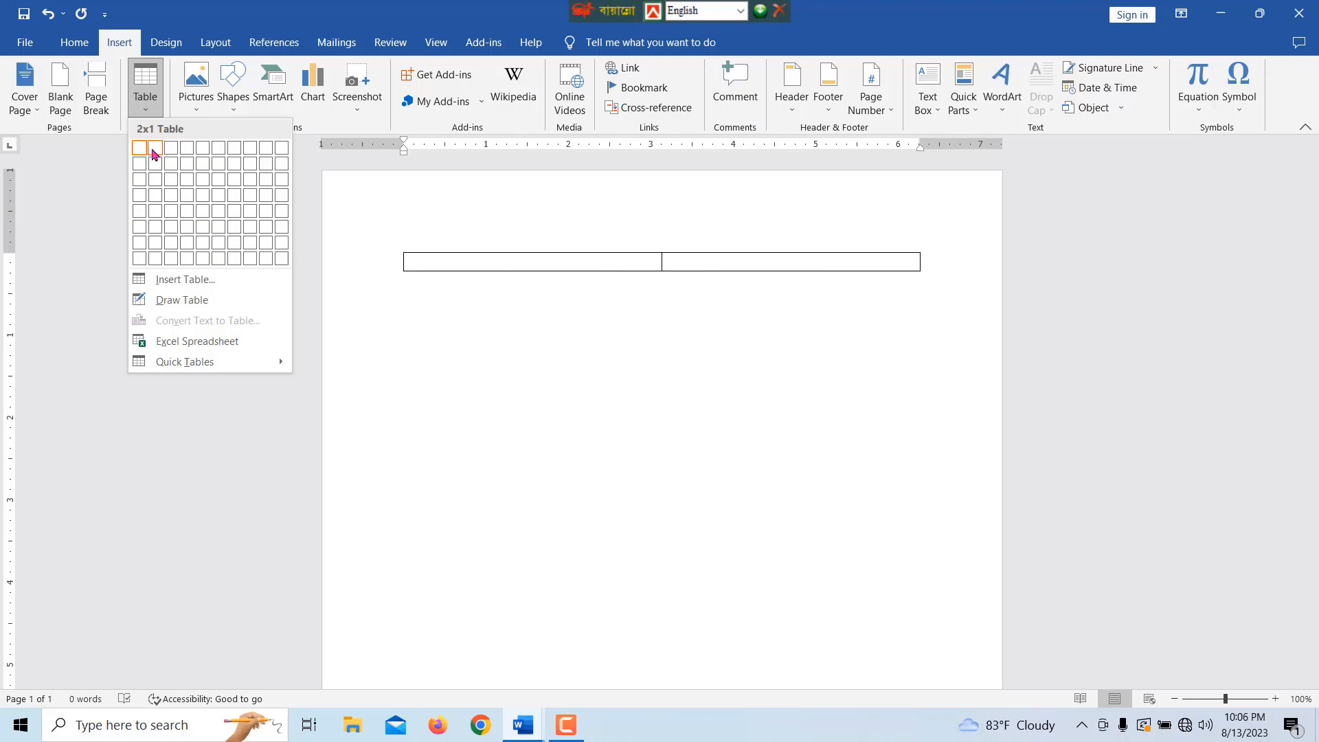
{"action": "left_click", "coordinate": [203, 180]}
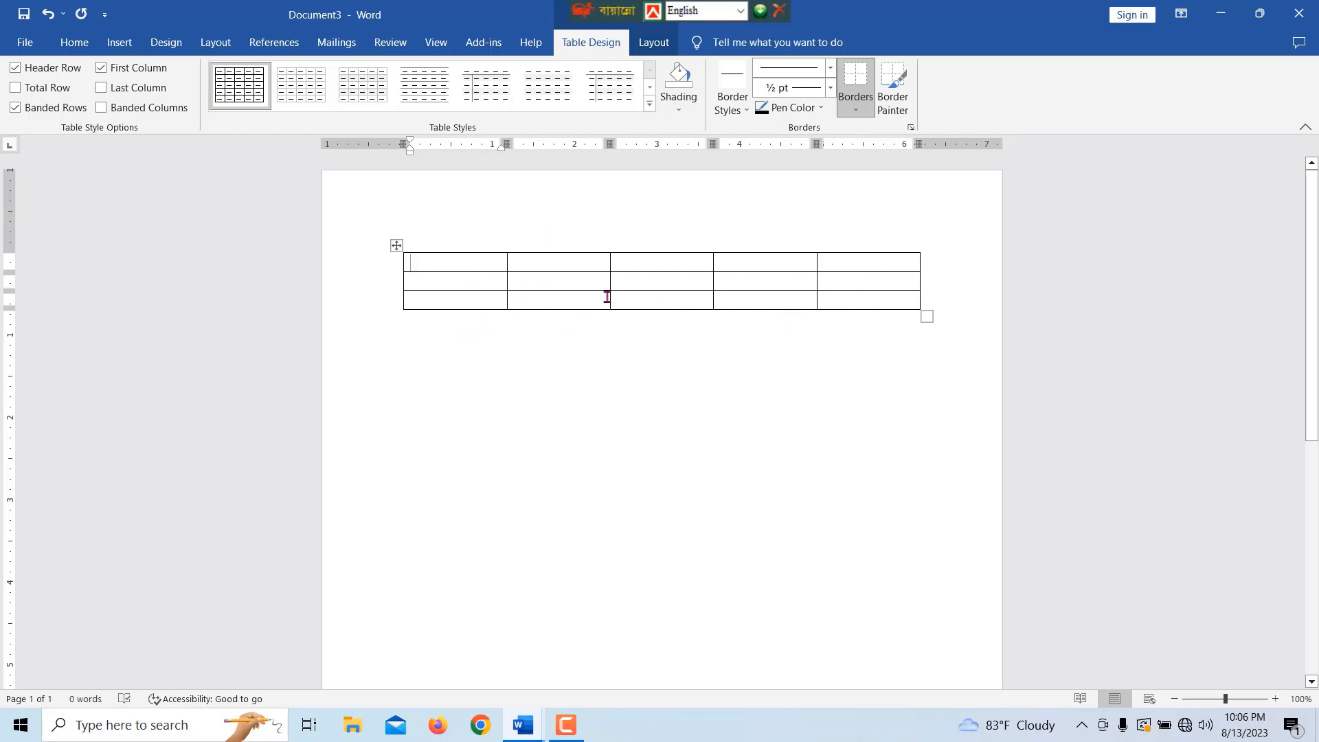
Highlight each of the five table columns one after another, then clear the selection.
{"action": "left_click_drag", "start_coordinate": [431, 270], "coordinate": [471, 328]}
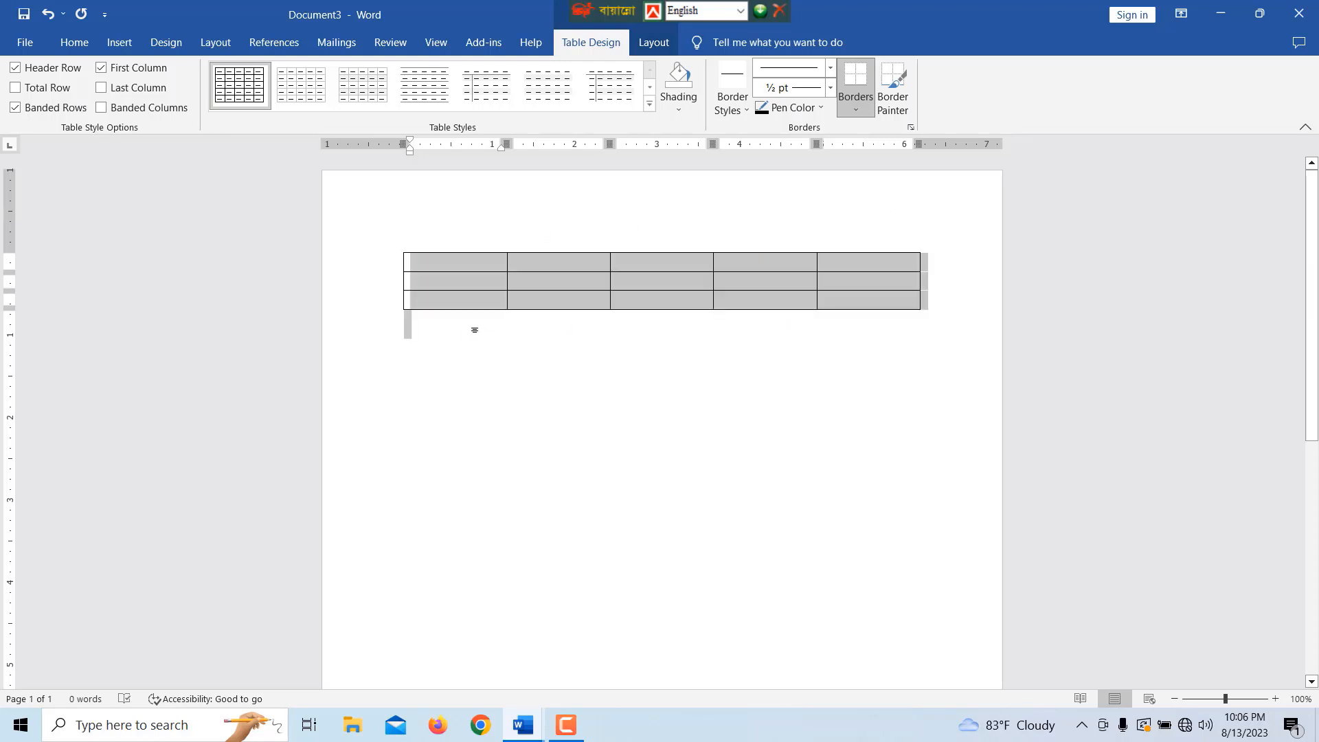
{"action": "left_click", "coordinate": [426, 267]}
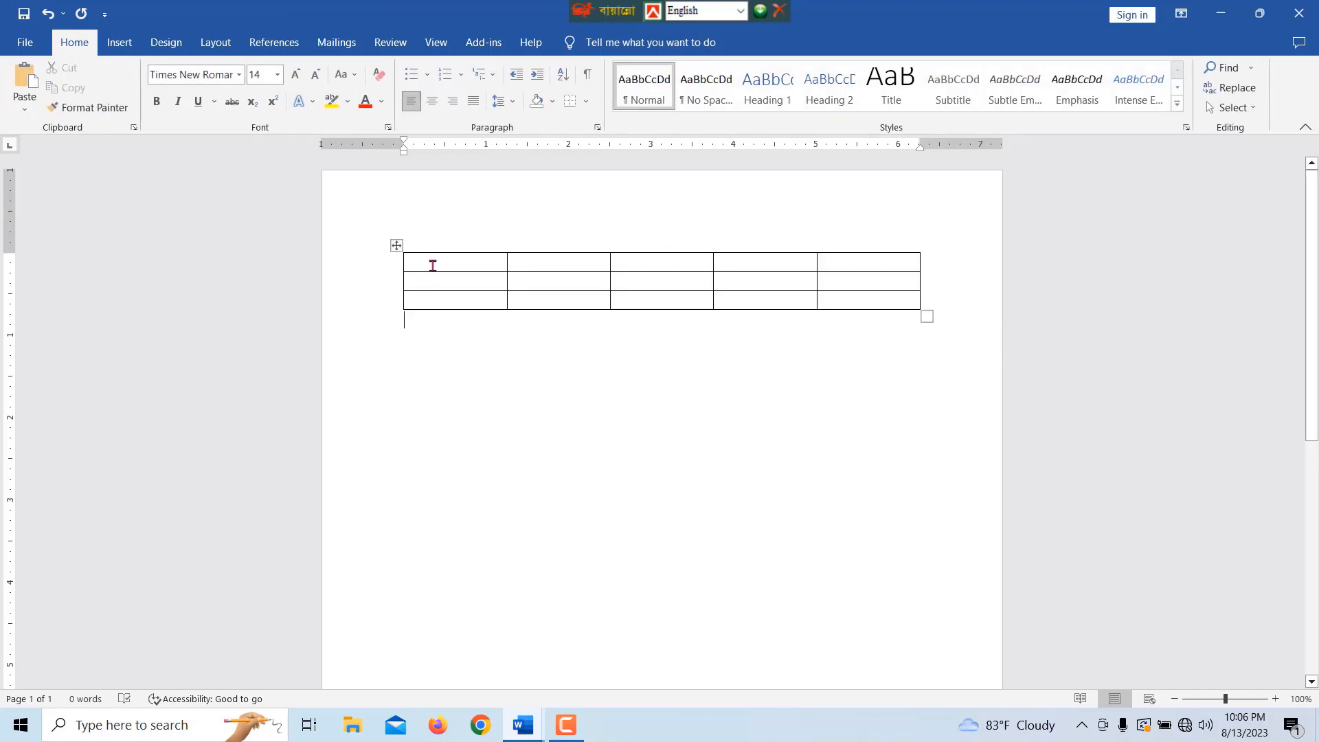
{"action": "left_click_drag", "start_coordinate": [433, 265], "coordinate": [452, 306]}
{"action": "left_click_drag", "start_coordinate": [533, 263], "coordinate": [548, 297]}
{"action": "left_click_drag", "start_coordinate": [625, 260], "coordinate": [645, 295]}
{"action": "left_click", "coordinate": [750, 263]}
{"action": "left_click_drag", "start_coordinate": [749, 264], "coordinate": [771, 297]}
{"action": "left_click_drag", "start_coordinate": [863, 259], "coordinate": [873, 300]}
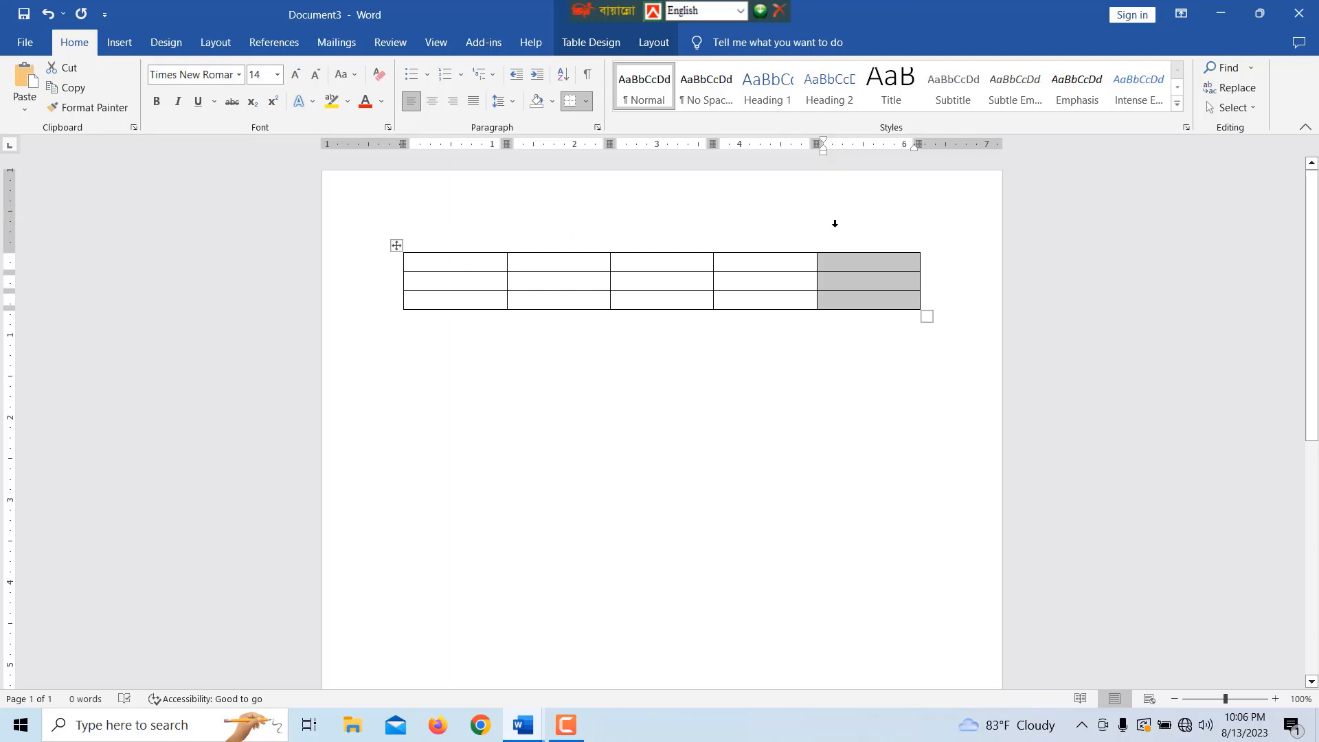
{"action": "left_click", "coordinate": [650, 288]}
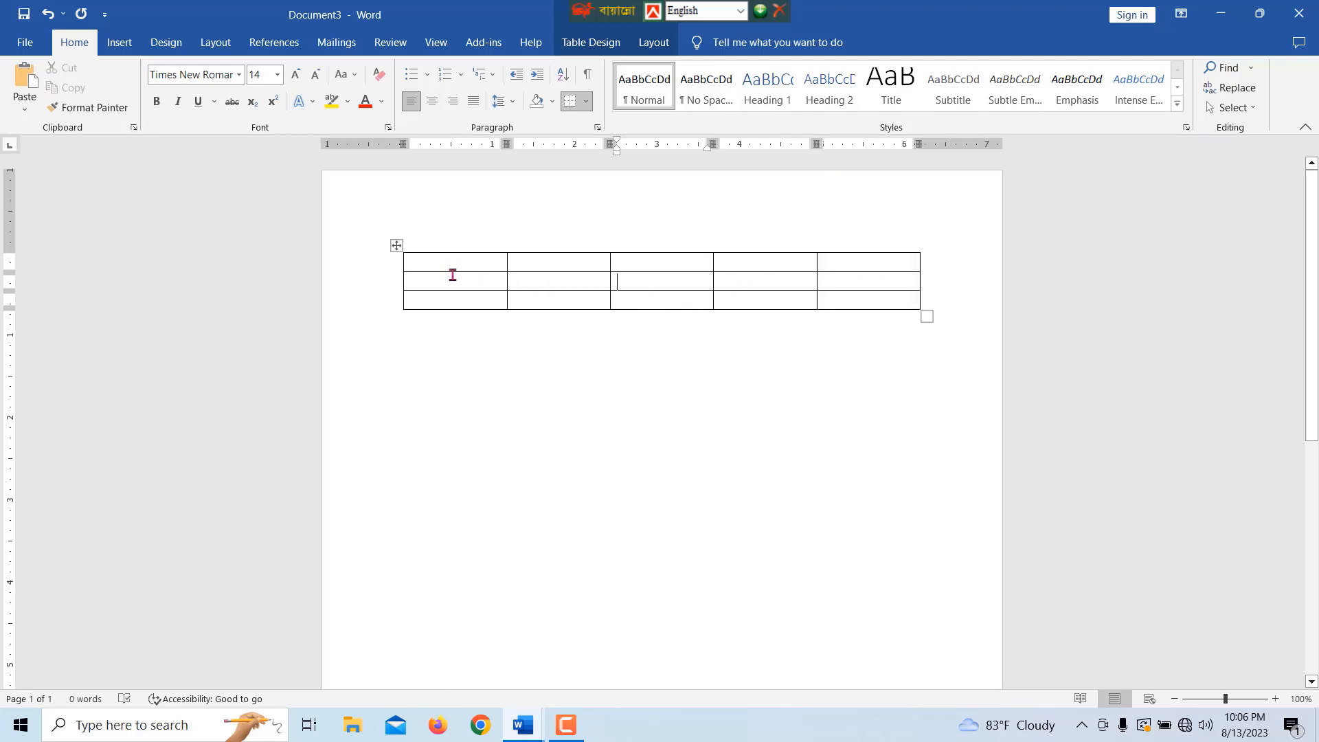
Highlight each of the three table rows one after another, then clear the selection.
{"action": "left_click_drag", "start_coordinate": [443, 263], "coordinate": [875, 266]}
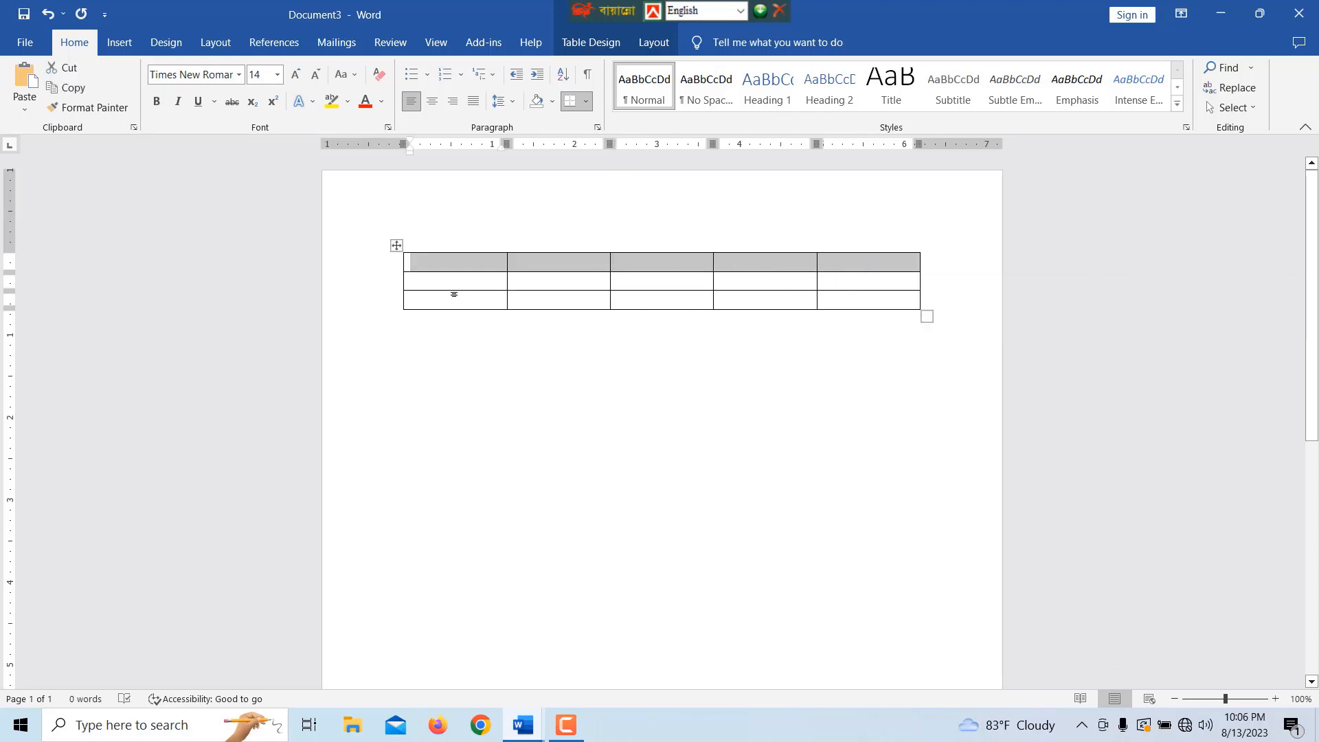
{"action": "left_click_drag", "start_coordinate": [447, 286], "coordinate": [898, 297]}
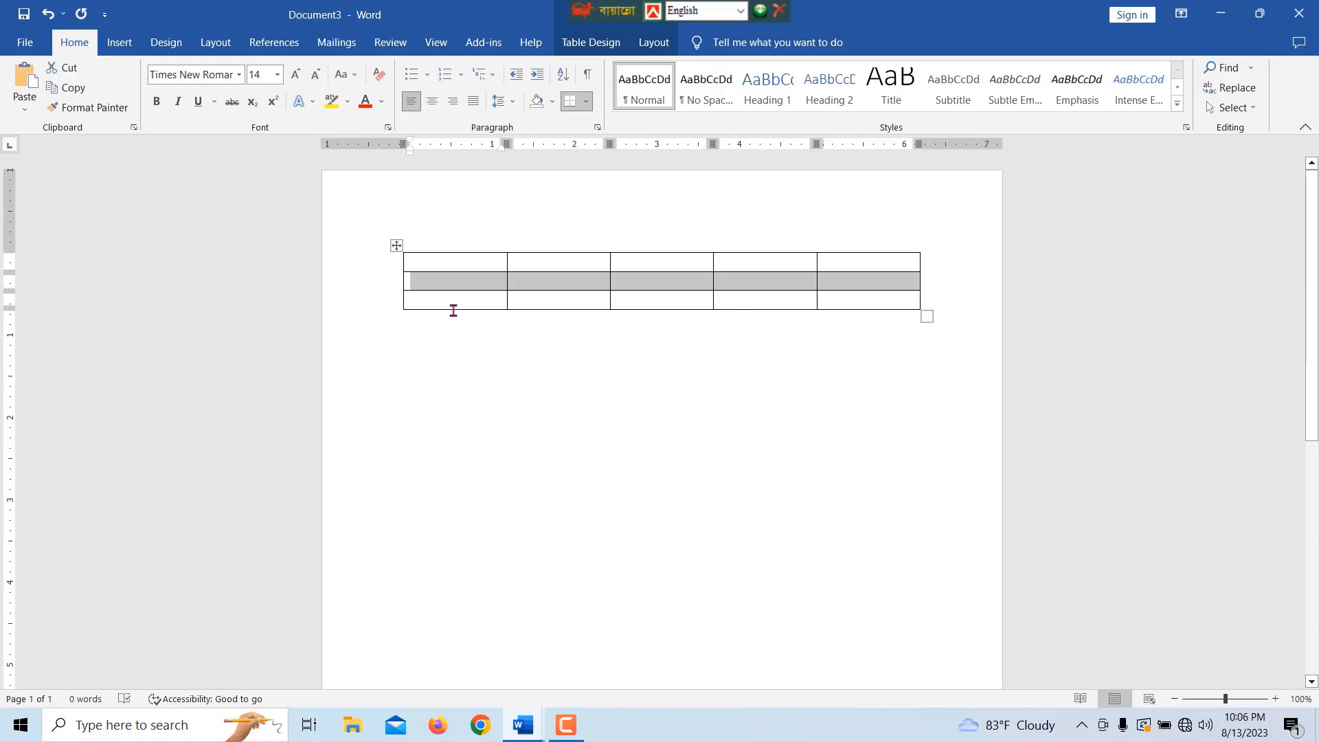
{"action": "left_click_drag", "start_coordinate": [453, 311], "coordinate": [845, 315]}
{"action": "left_click", "coordinate": [587, 326]}
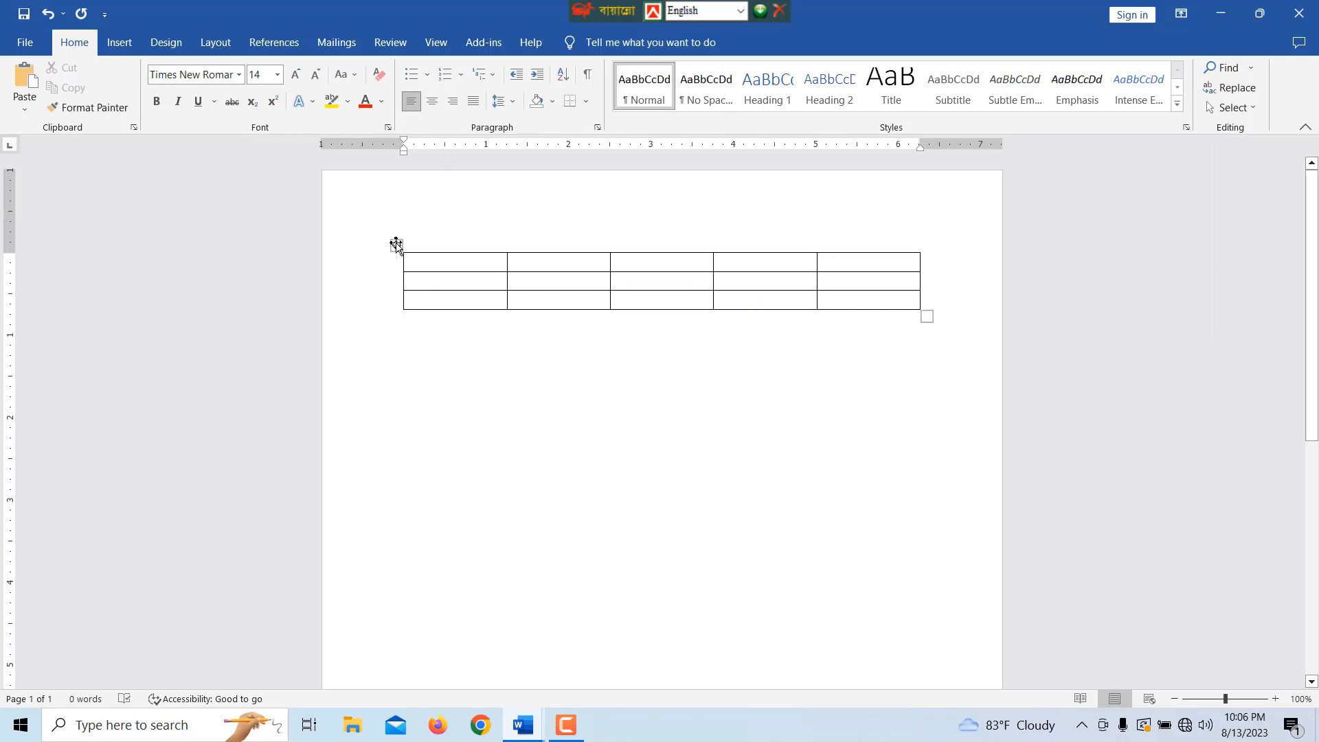
Select the whole five-column table and delete it.
{"action": "left_click", "coordinate": [396, 245]}
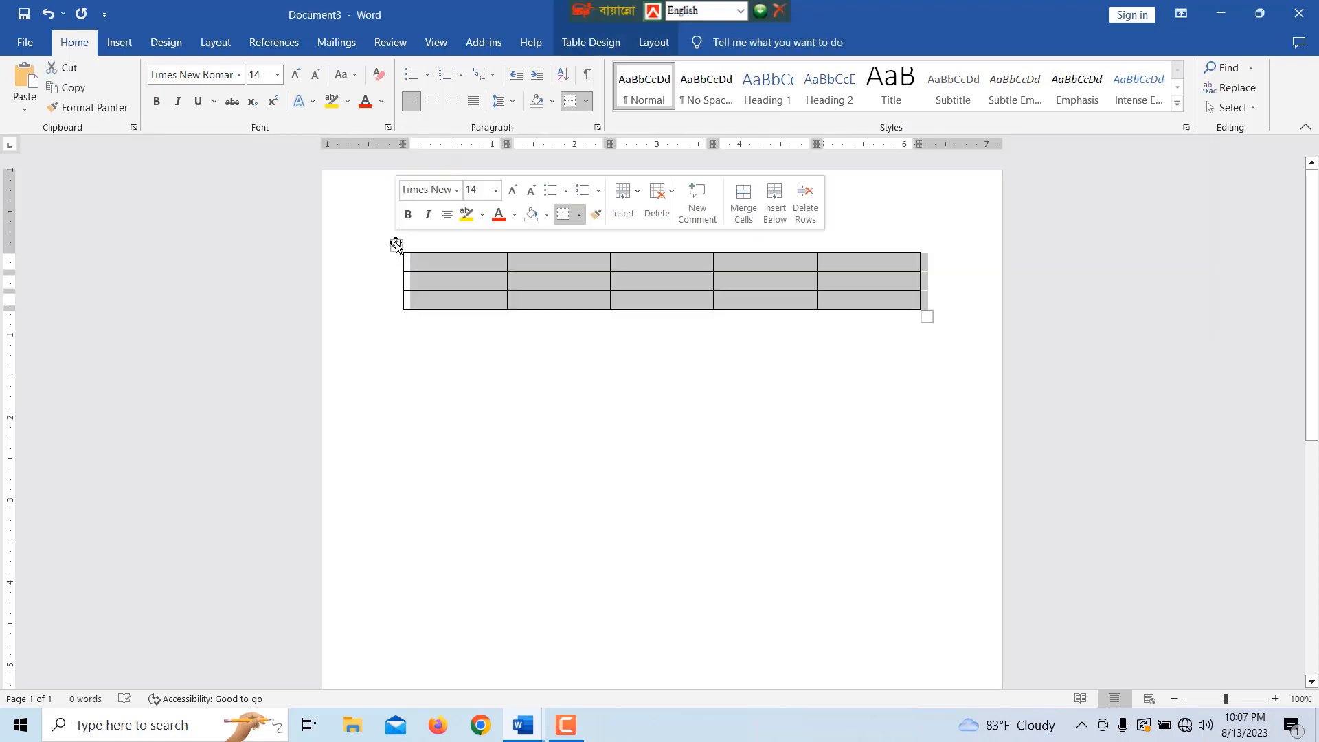
{"action": "right_click", "coordinate": [397, 246]}
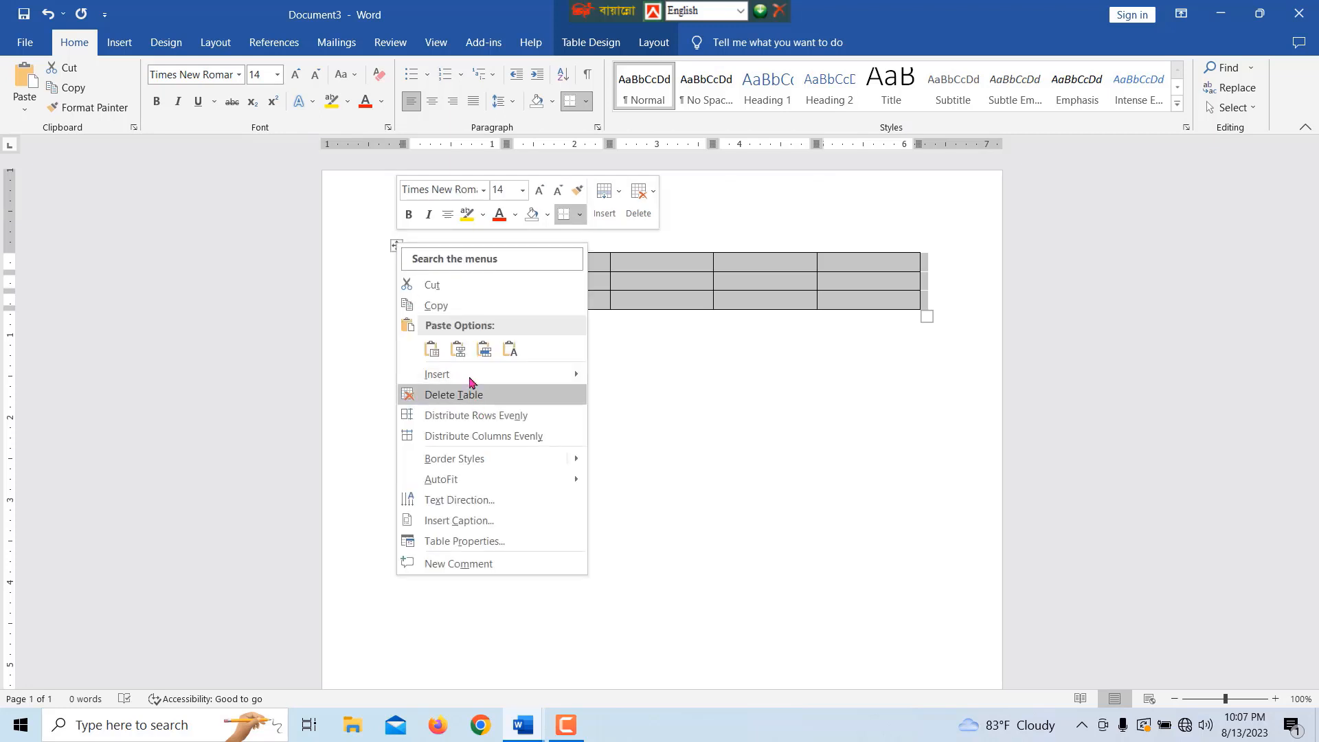
{"action": "left_click", "coordinate": [443, 397]}
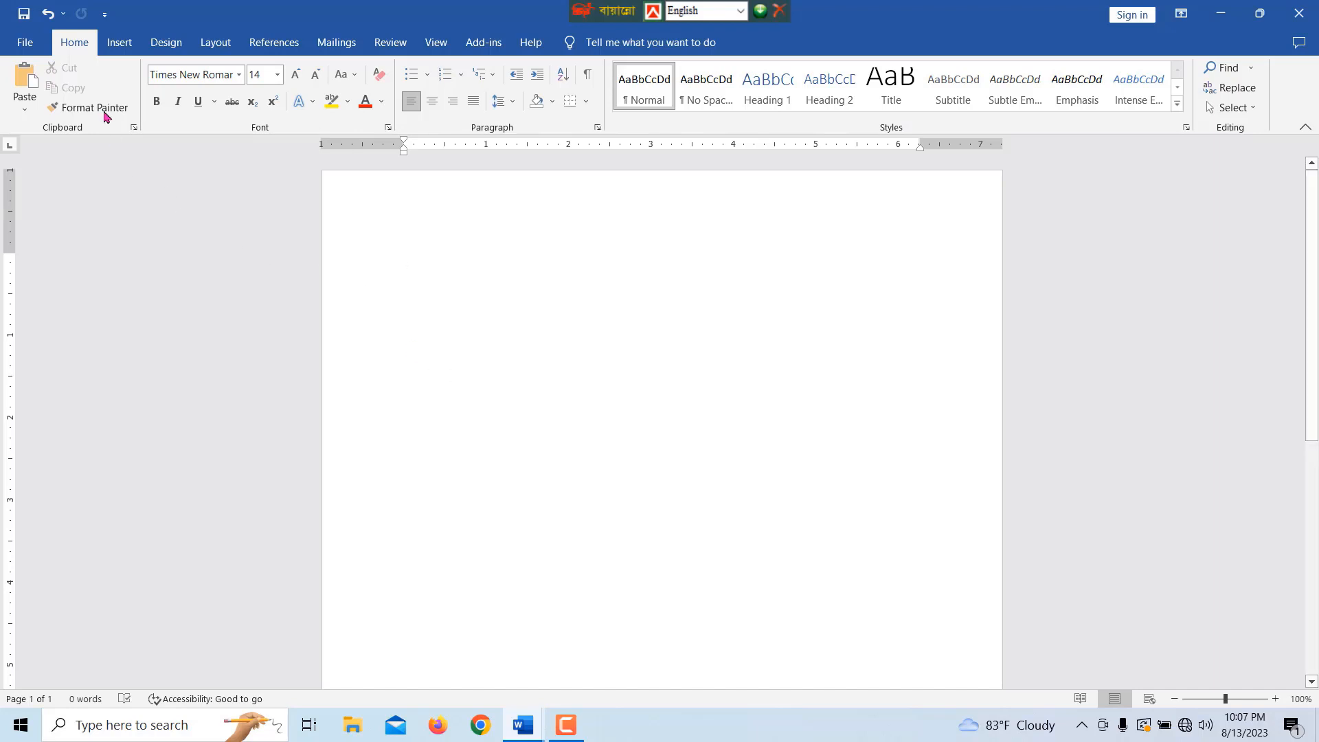
Insert a table by specifying 4 columns and 3 rows in the Insert Table settings.
{"action": "left_click", "coordinate": [120, 45]}
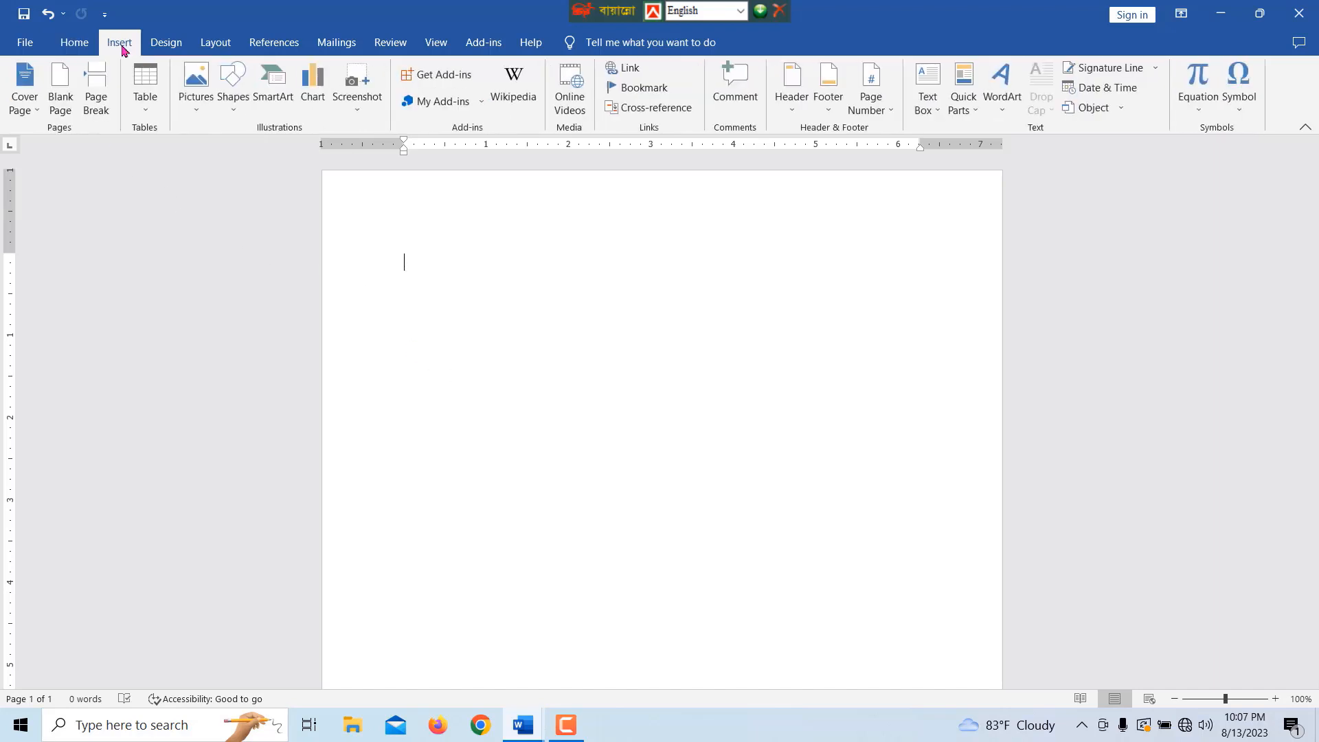
{"action": "left_click", "coordinate": [143, 109]}
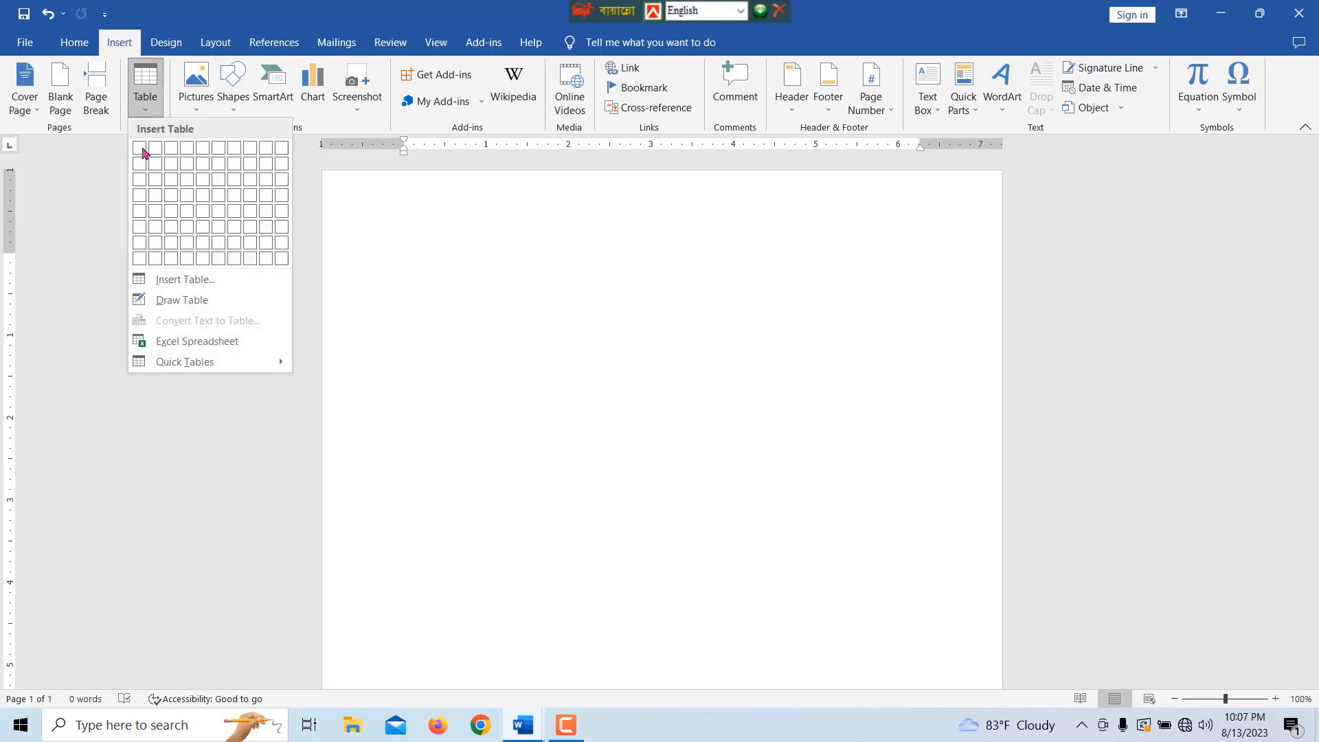
{"action": "left_click", "coordinate": [176, 283]}
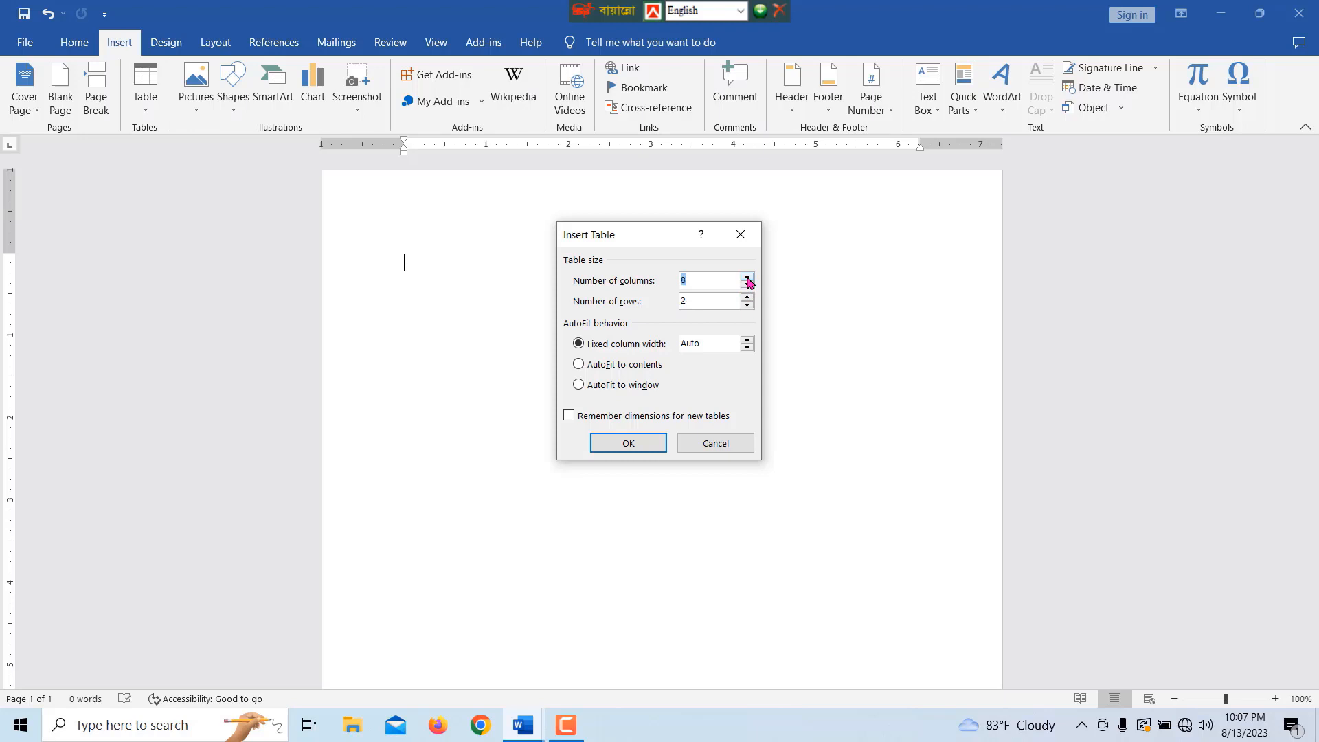
{"action": "left_click", "coordinate": [748, 278]}
{"action": "left_click", "coordinate": [747, 278]}
{"action": "left_click", "coordinate": [748, 286]}
{"action": "left_click", "coordinate": [747, 296]}
{"action": "left_click", "coordinate": [747, 297]}
{"action": "left_click_drag", "start_coordinate": [703, 282], "coordinate": [672, 282]}
{"action": "left_click_drag", "start_coordinate": [690, 300], "coordinate": [675, 303]}
{"action": "type", "text": "3"}
{"action": "left_click", "coordinate": [628, 445]}
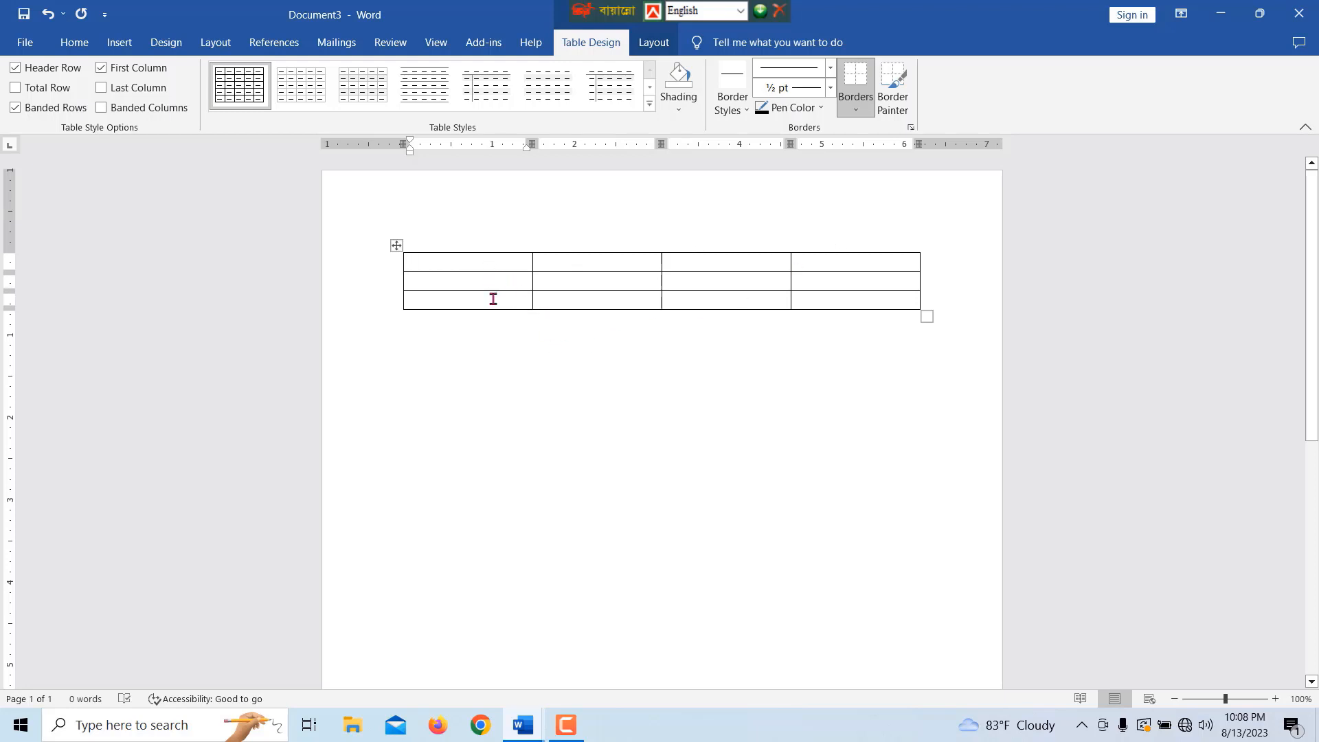
{"action": "left_click", "coordinate": [633, 358]}
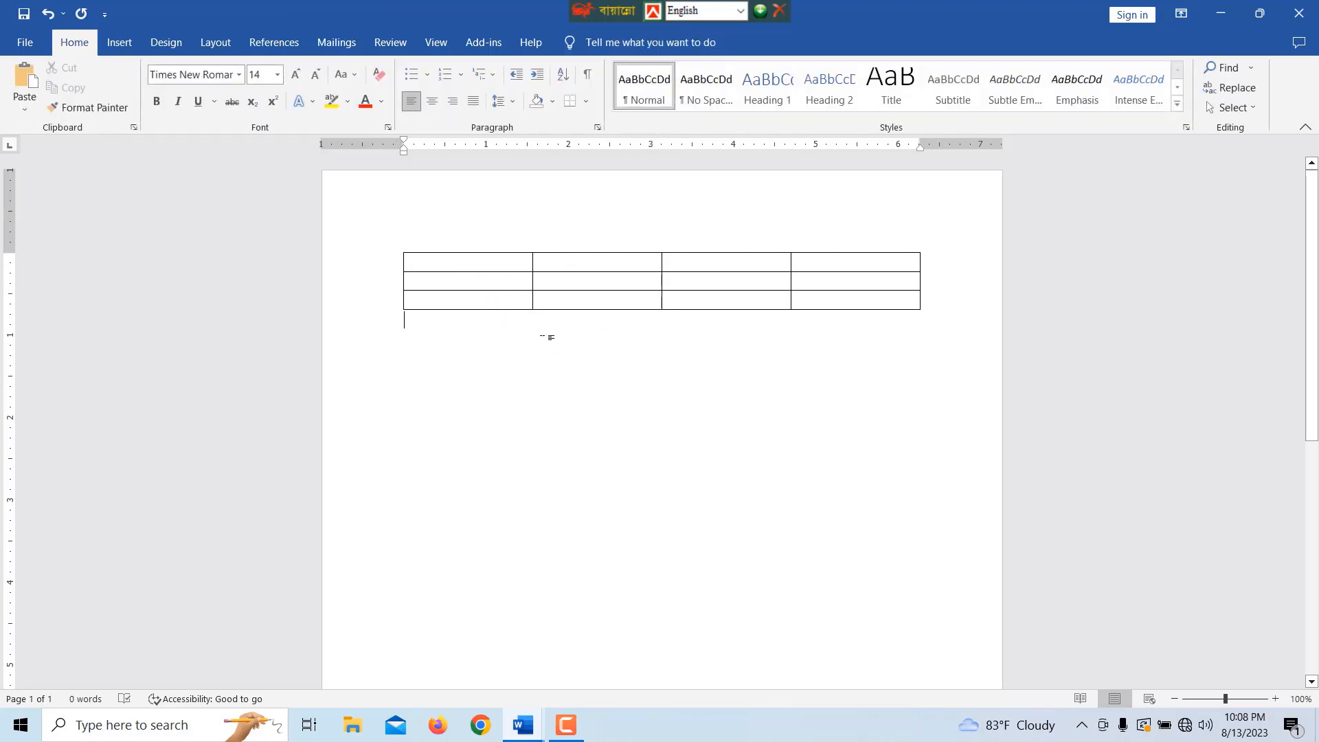
Select the entire four-column table and delete it from the document.
{"action": "left_click", "coordinate": [439, 263]}
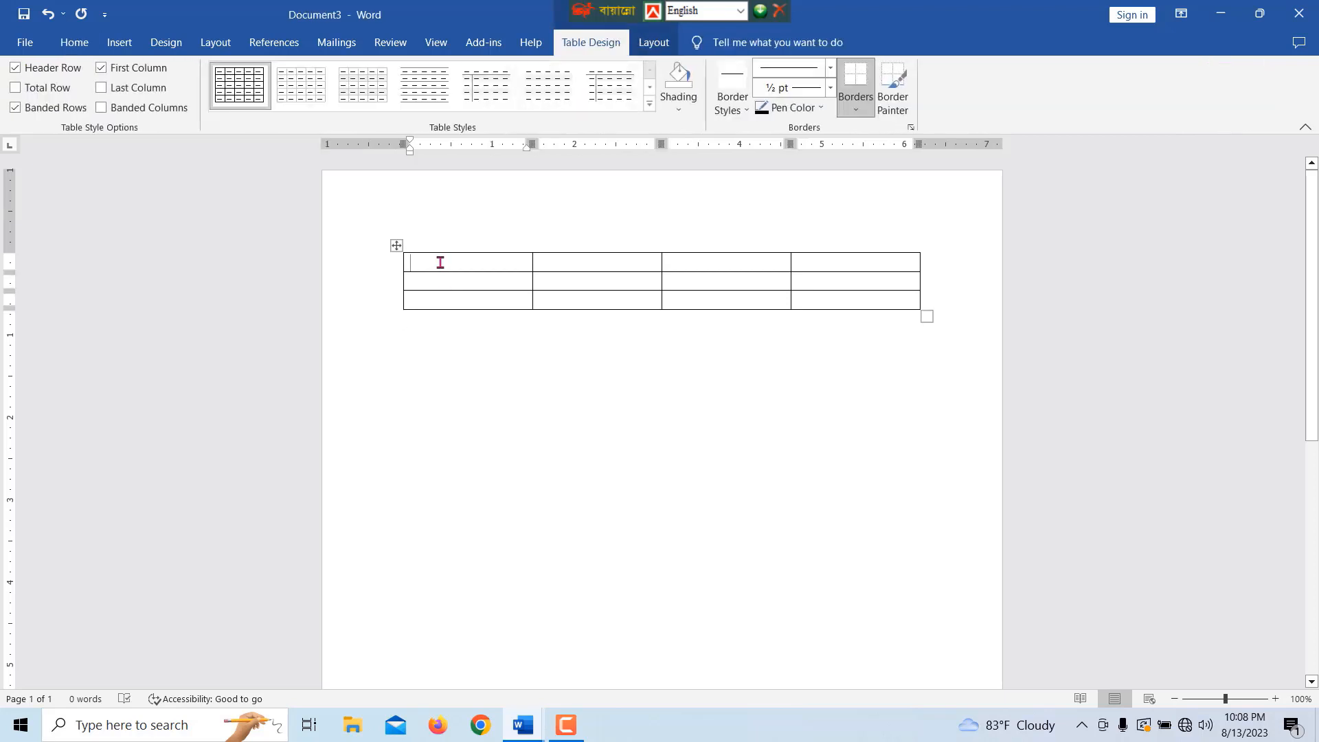
{"action": "left_click", "coordinate": [397, 246]}
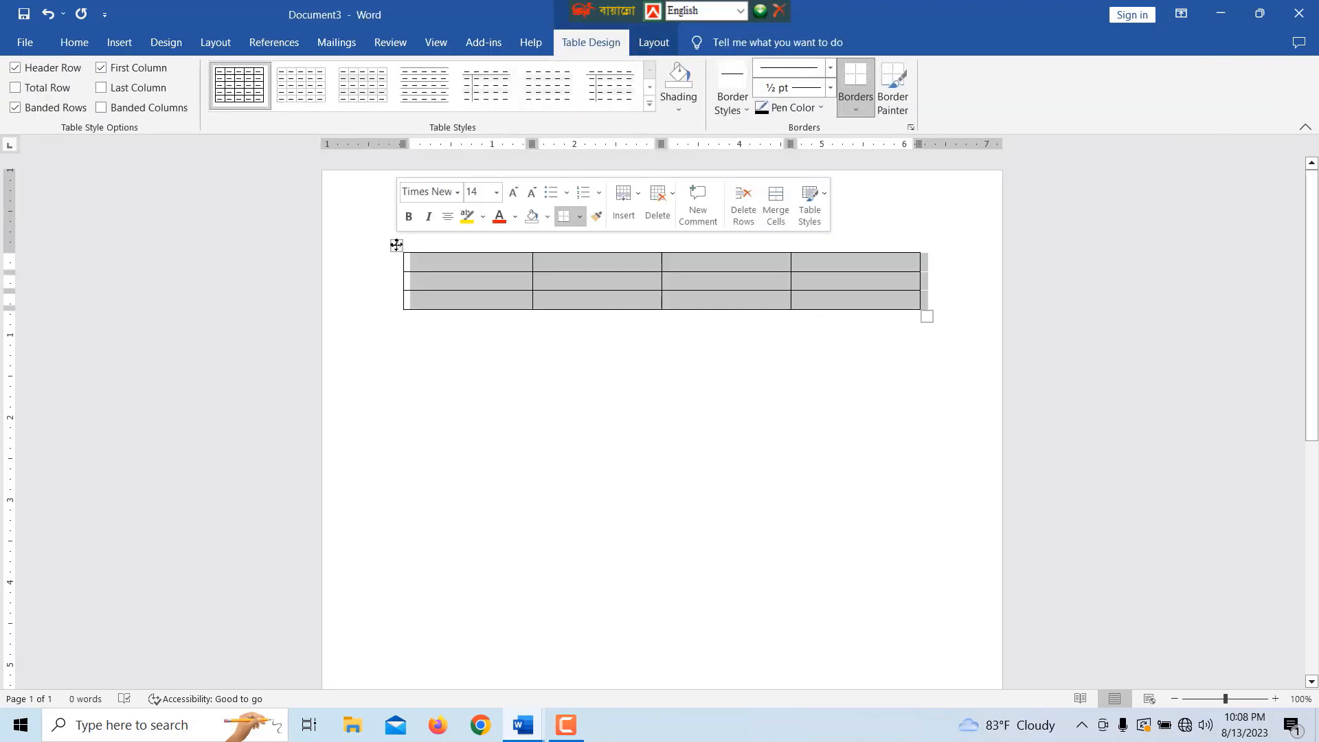
{"action": "right_click", "coordinate": [397, 245]}
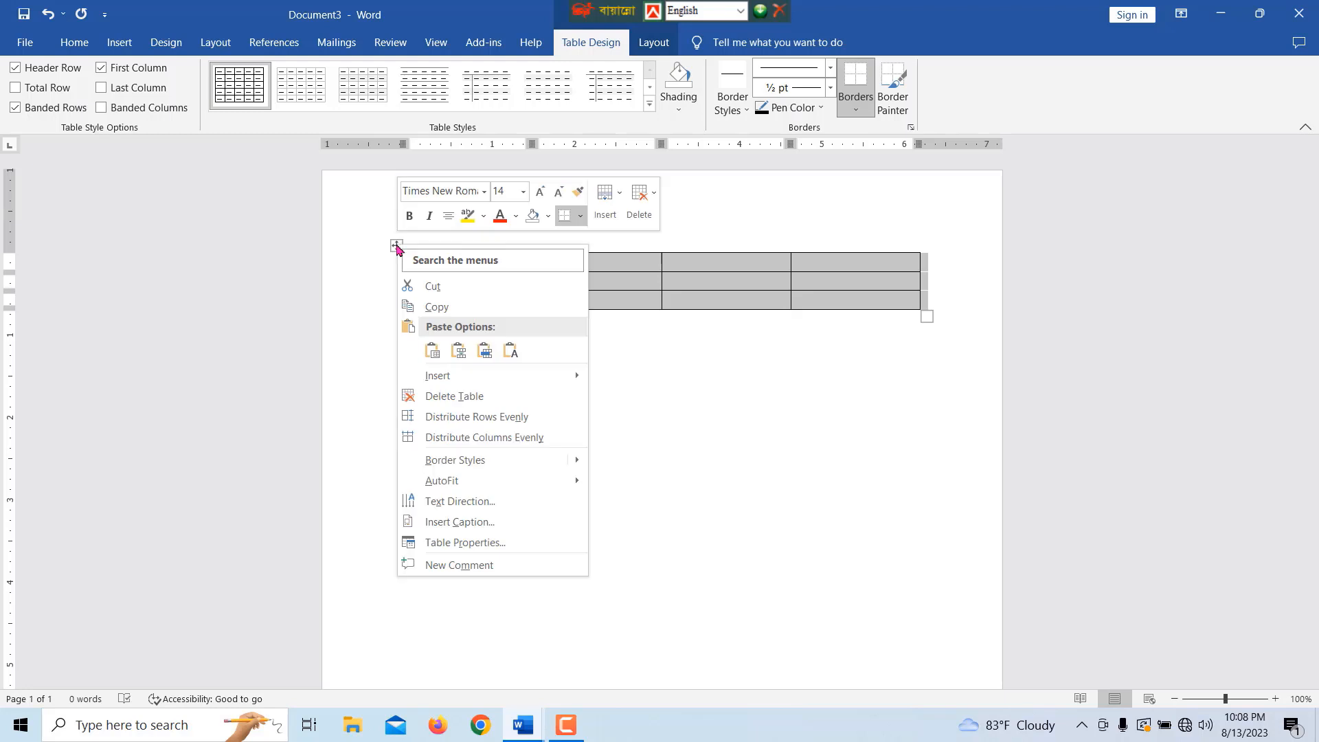
{"action": "left_click", "coordinate": [451, 396]}
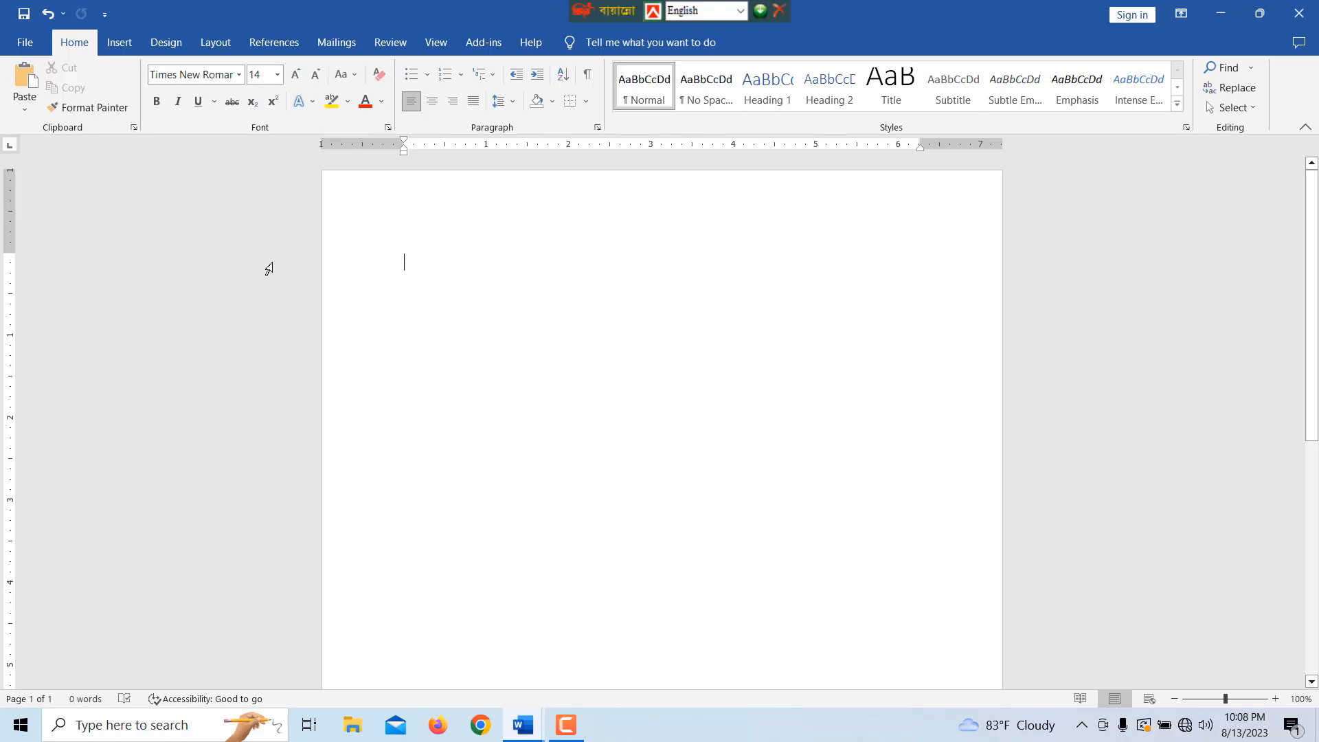
Draw a freehand table outline about 5.43" wide and 1.78" high near the start of the page.
{"action": "left_click", "coordinate": [119, 43]}
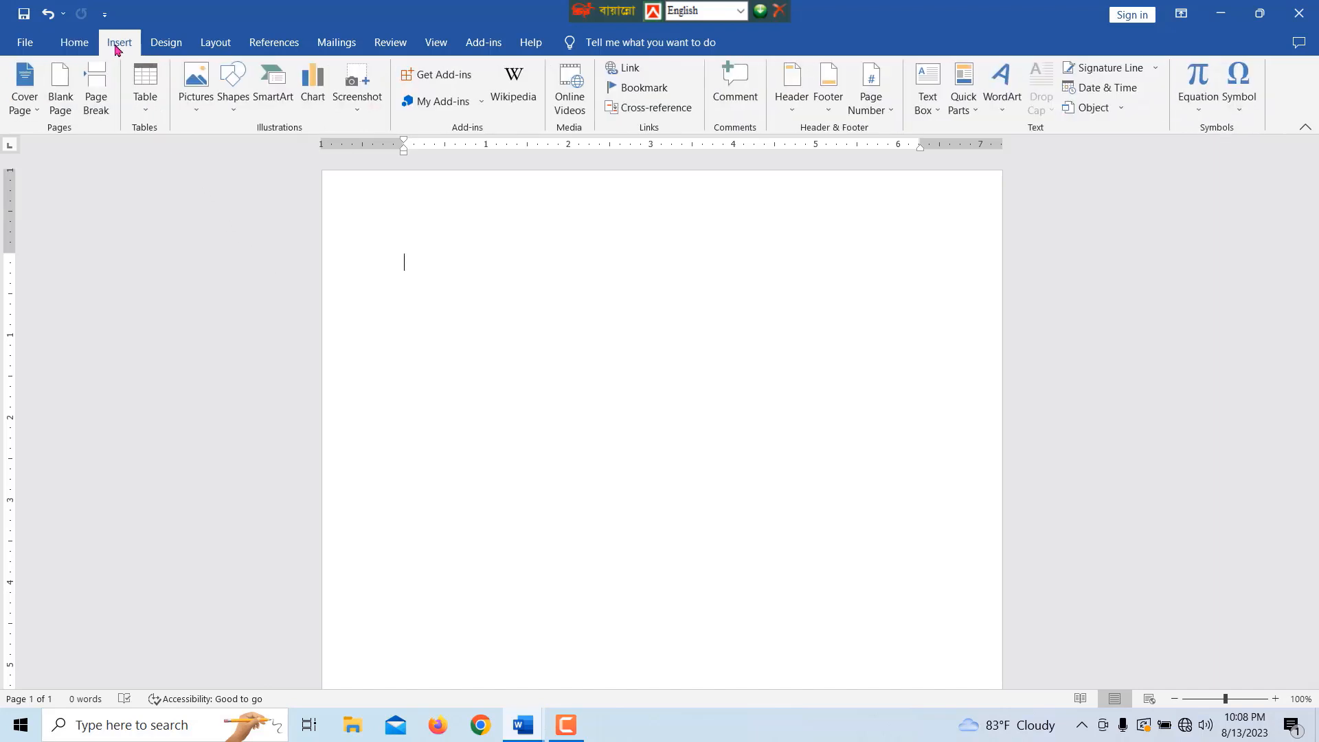
{"action": "left_click", "coordinate": [143, 114]}
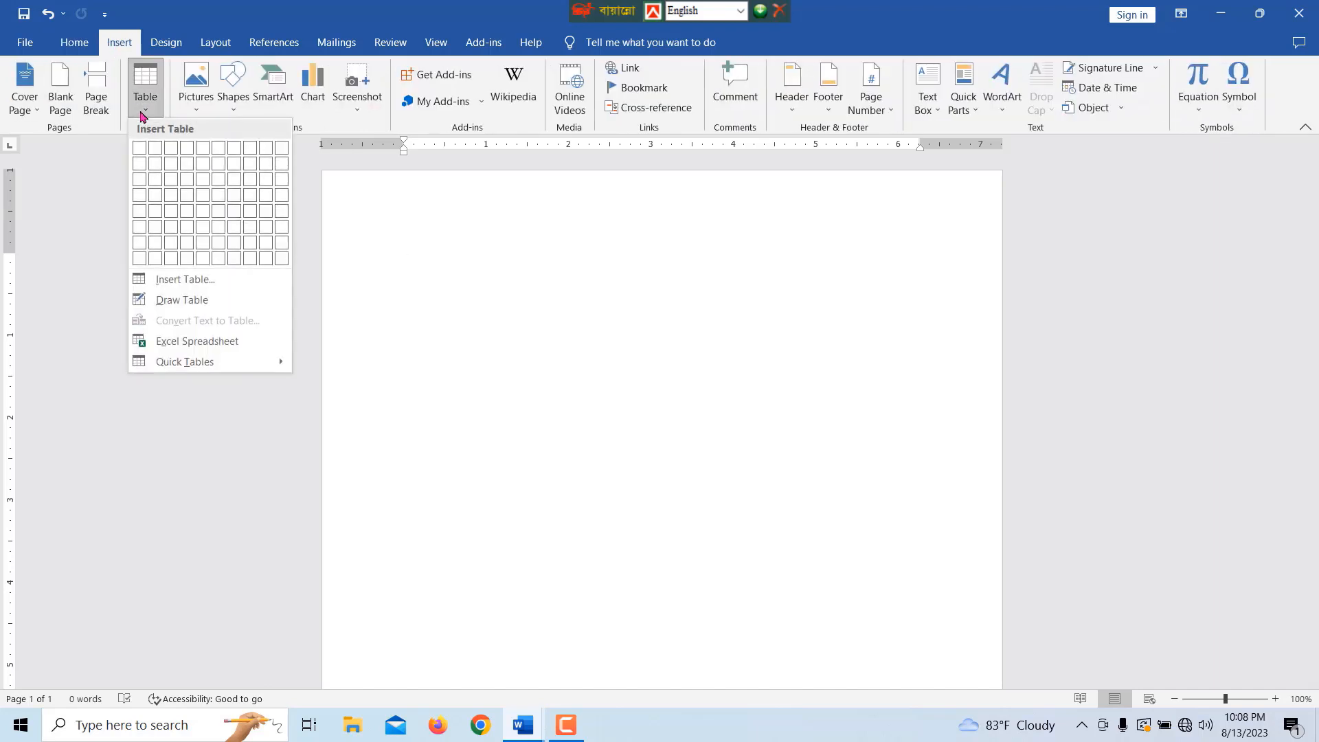
{"action": "left_click", "coordinate": [168, 301]}
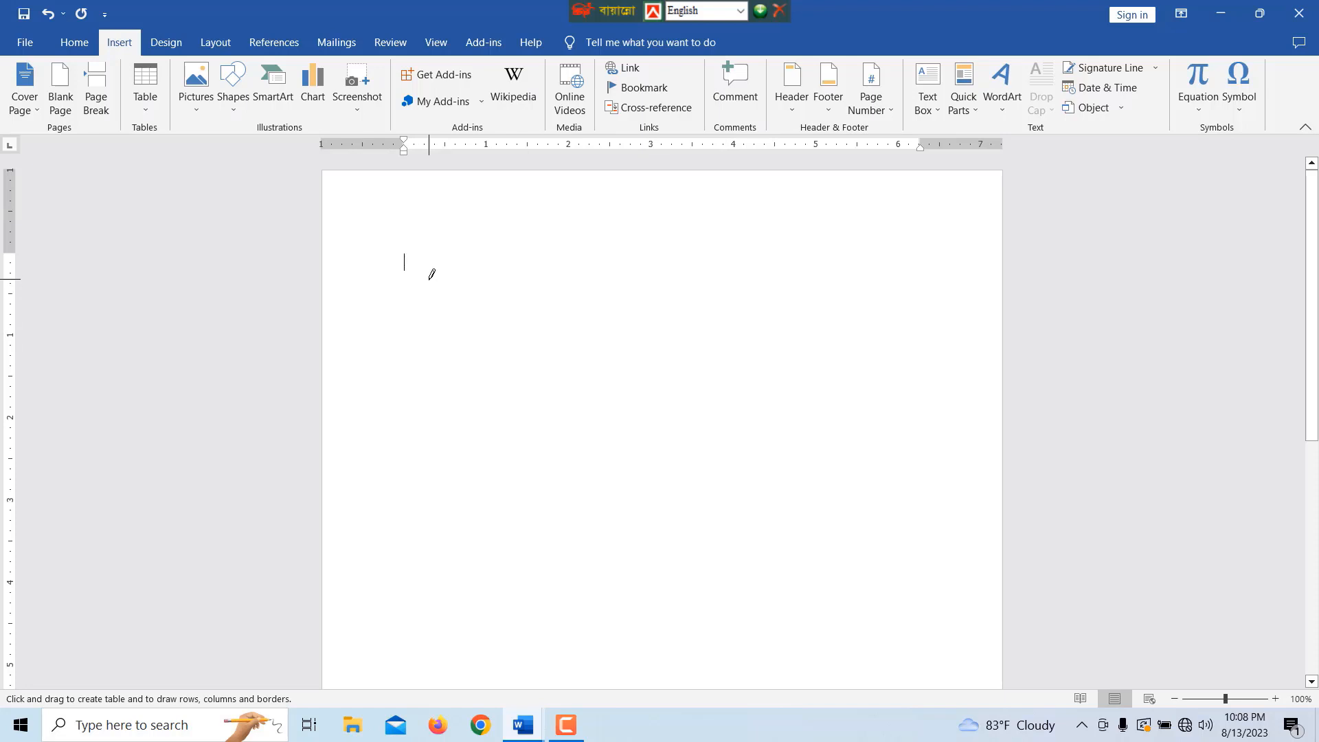
{"action": "mouse_move", "coordinate": [423, 278]}
{"action": "left_mouse_down"}
{"action": "mouse_move", "coordinate": [462, 344]}
{"action": "mouse_move", "coordinate": [852, 406]}
{"action": "mouse_move", "coordinate": [870, 424]}
{"action": "left_mouse_up"}
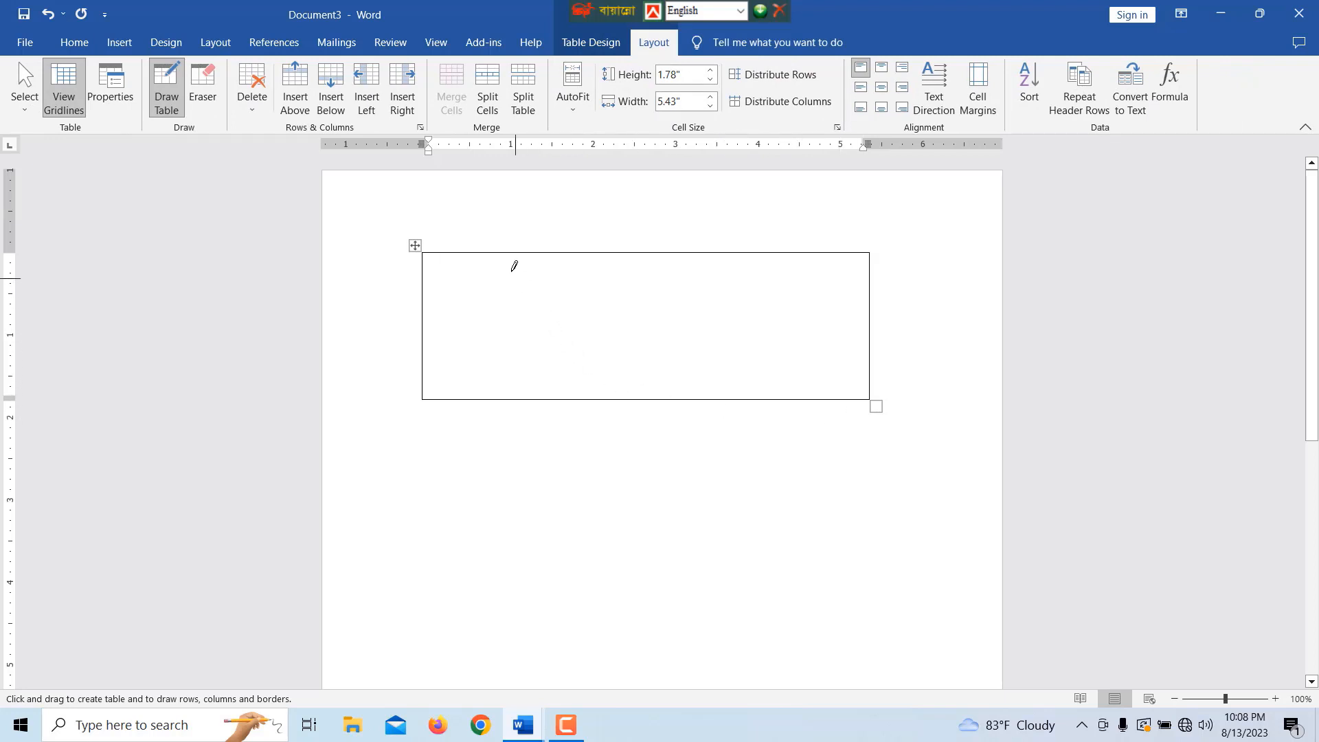
Draw four full-height vertical lines inside the table outline to divide it into five columns about 1" to 1.2" wide.
{"action": "left_click_drag", "start_coordinate": [509, 252], "coordinate": [512, 371]}
{"action": "left_click_drag", "start_coordinate": [598, 251], "coordinate": [600, 371]}
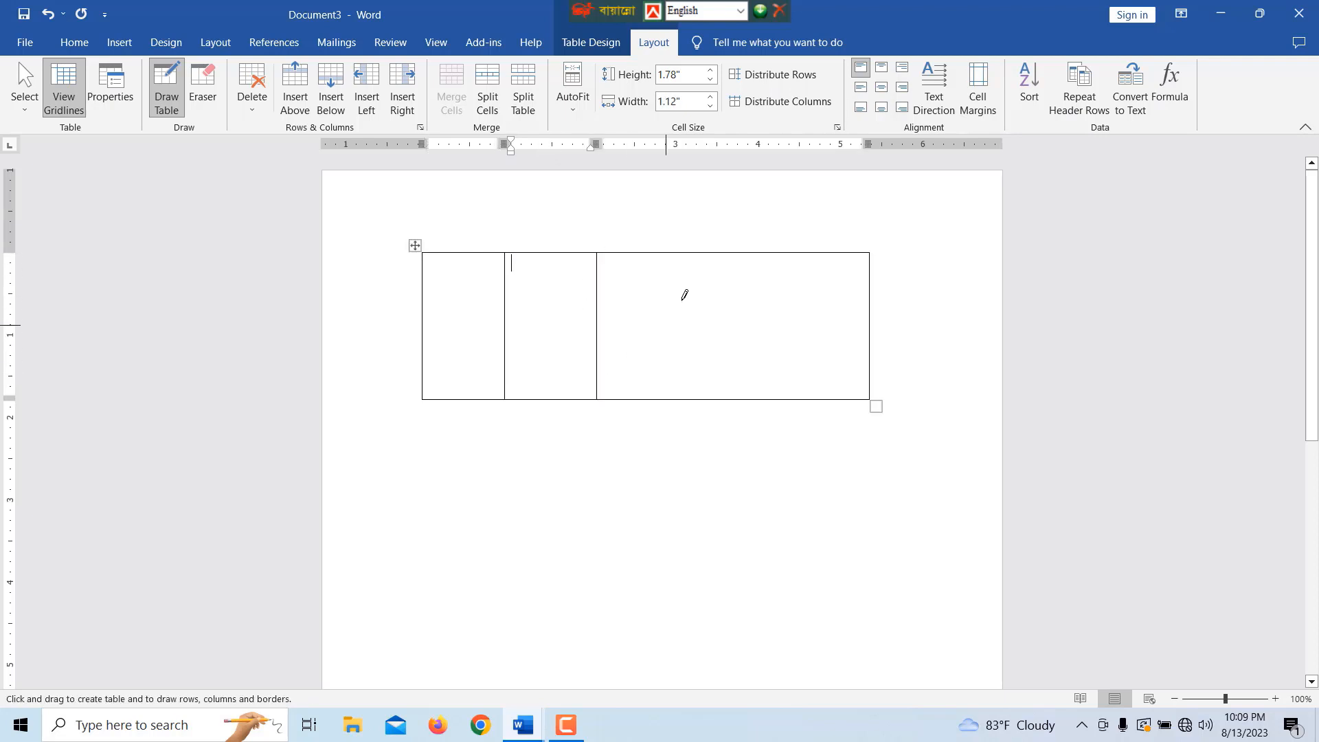
{"action": "left_click_drag", "start_coordinate": [696, 251], "coordinate": [698, 389]}
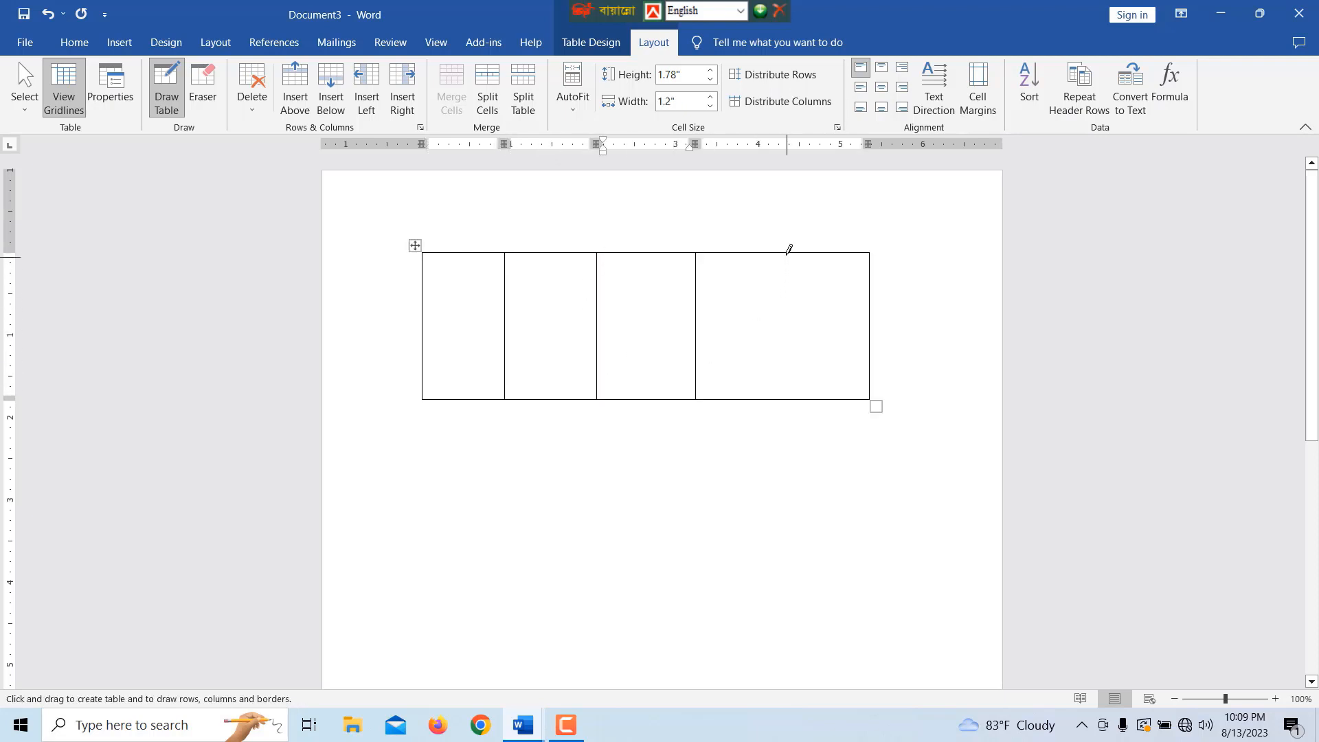
{"action": "left_click_drag", "start_coordinate": [788, 246], "coordinate": [790, 385]}
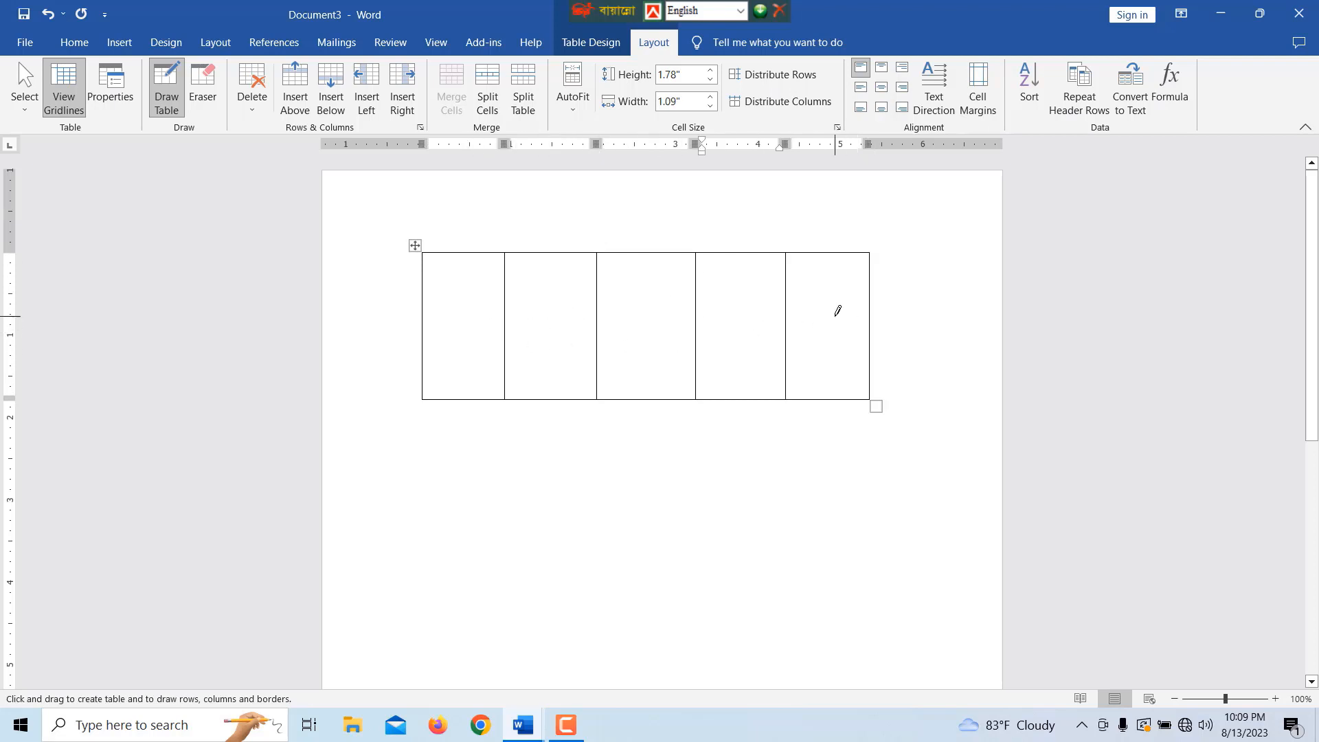
Draw three full-width horizontal lines to divide the table into four rows about 0.4" to 0.5" high, and finish drawing.
{"action": "left_click_drag", "start_coordinate": [423, 295], "coordinate": [865, 295]}
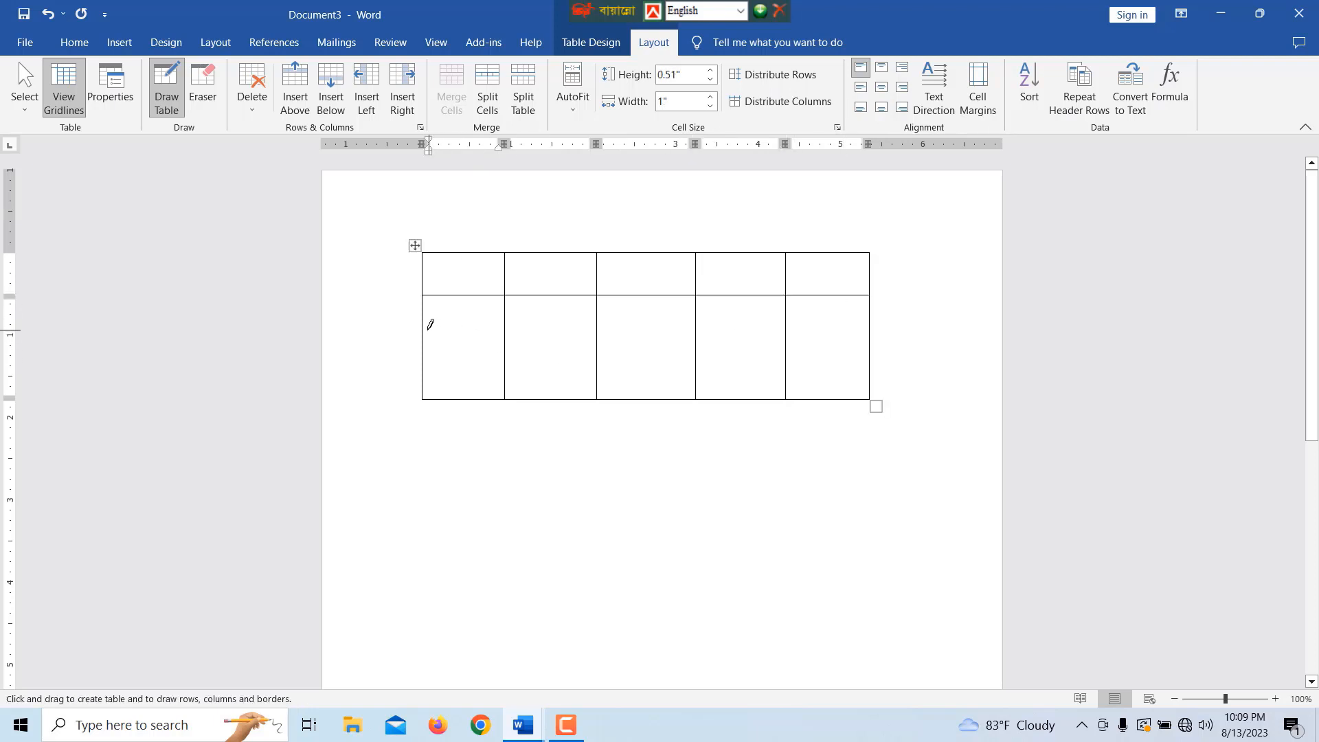
{"action": "left_click_drag", "start_coordinate": [424, 330], "coordinate": [854, 331]}
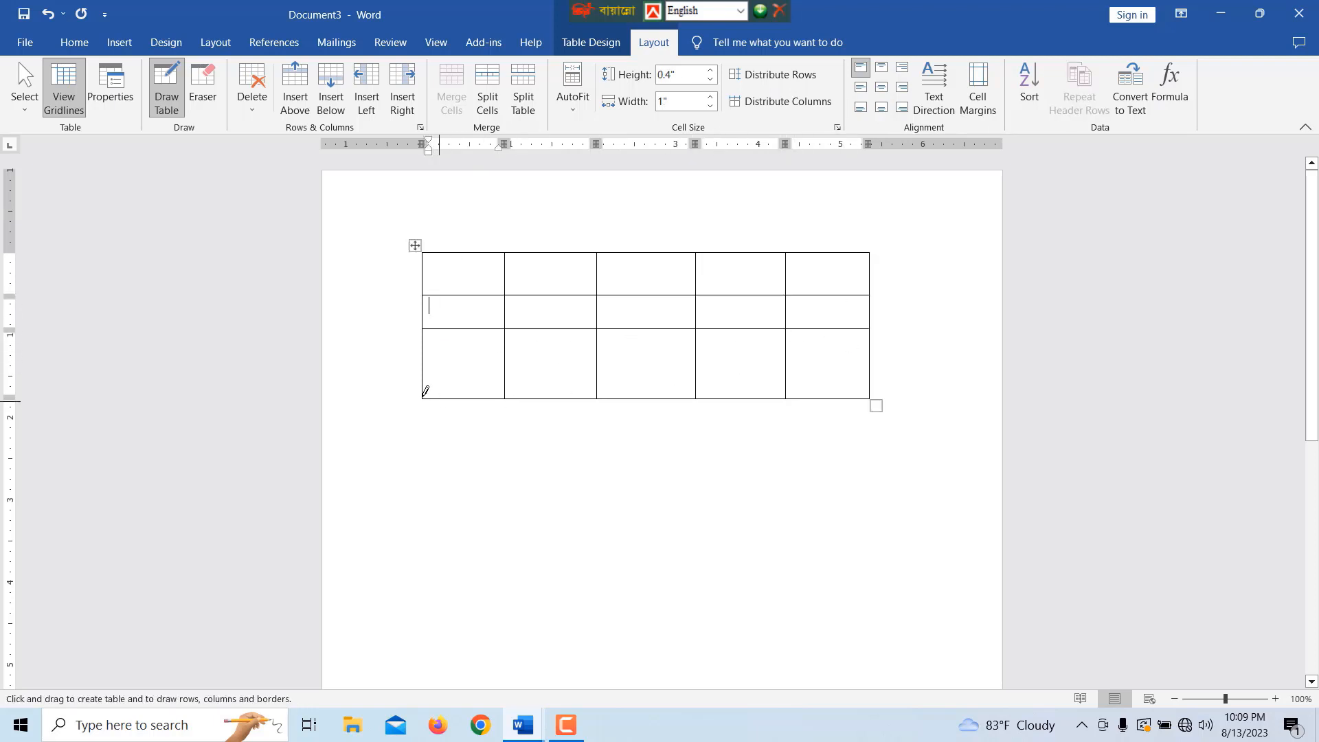
{"action": "mouse_move", "coordinate": [426, 366]}
{"action": "left_mouse_down"}
{"action": "mouse_move", "coordinate": [865, 366]}
{"action": "mouse_move", "coordinate": [842, 351]}
{"action": "left_mouse_up"}
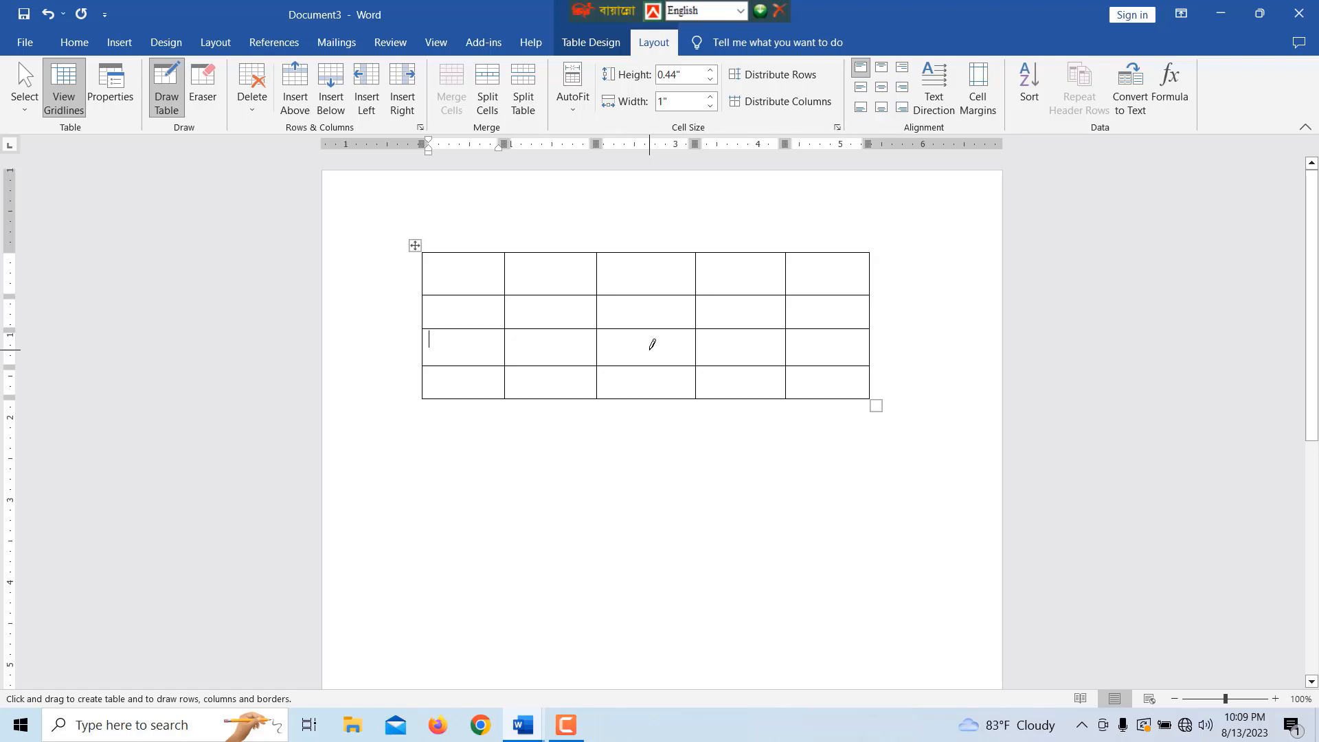
{"action": "key", "text": "Escape"}
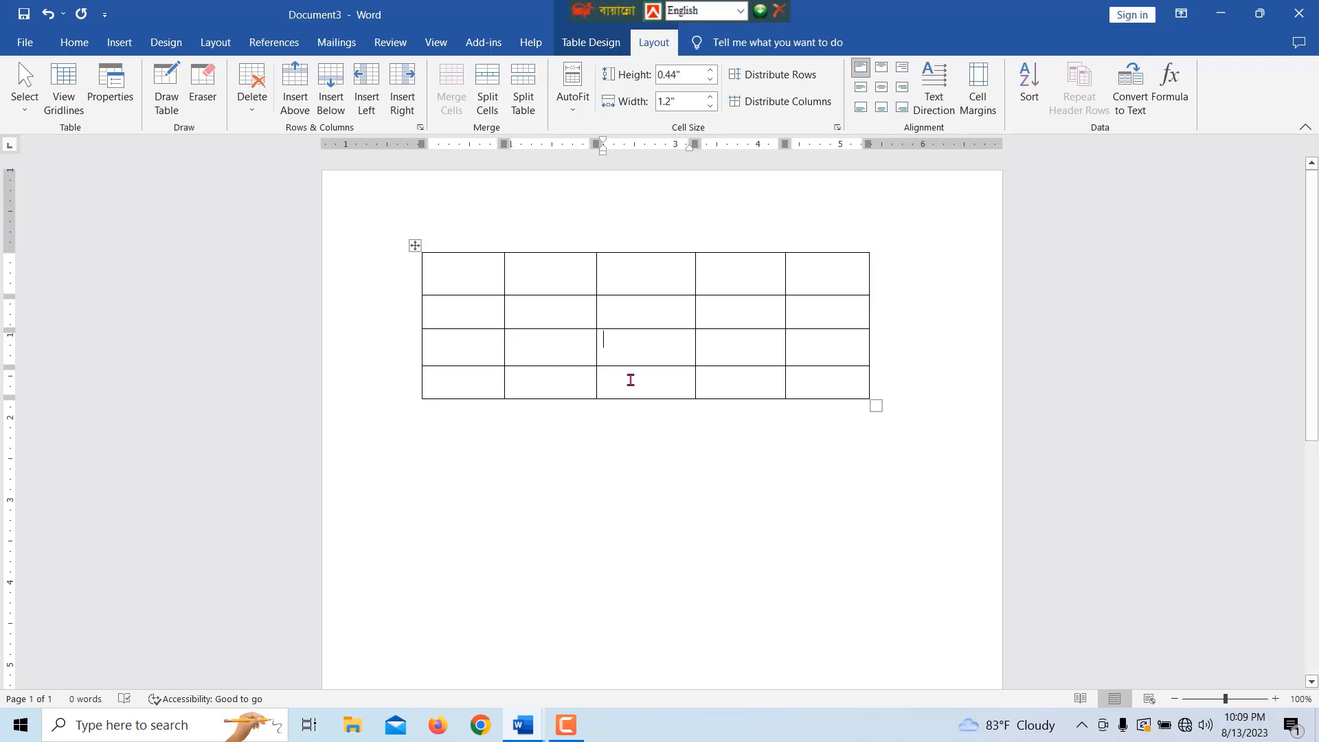
Select the whole drawn table and distribute its rows evenly.
{"action": "left_click", "coordinate": [414, 245]}
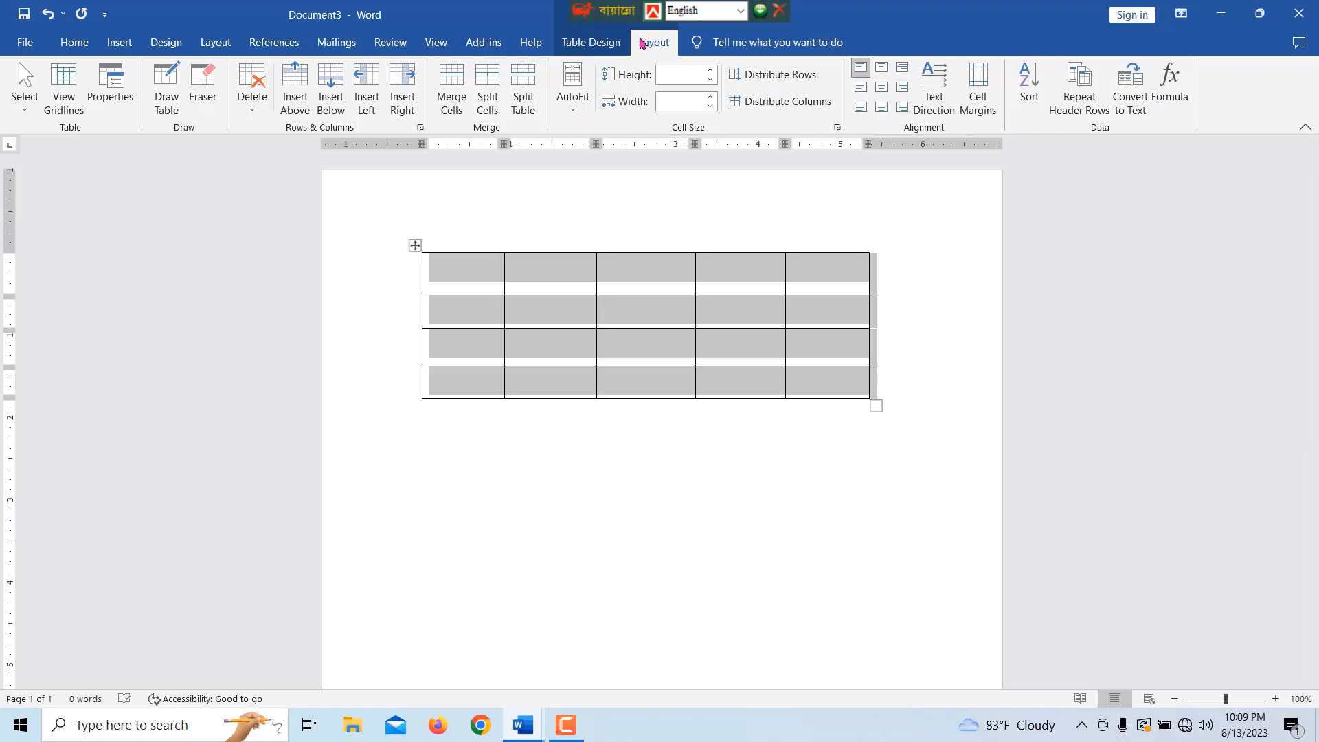
{"action": "left_click", "coordinate": [777, 80]}
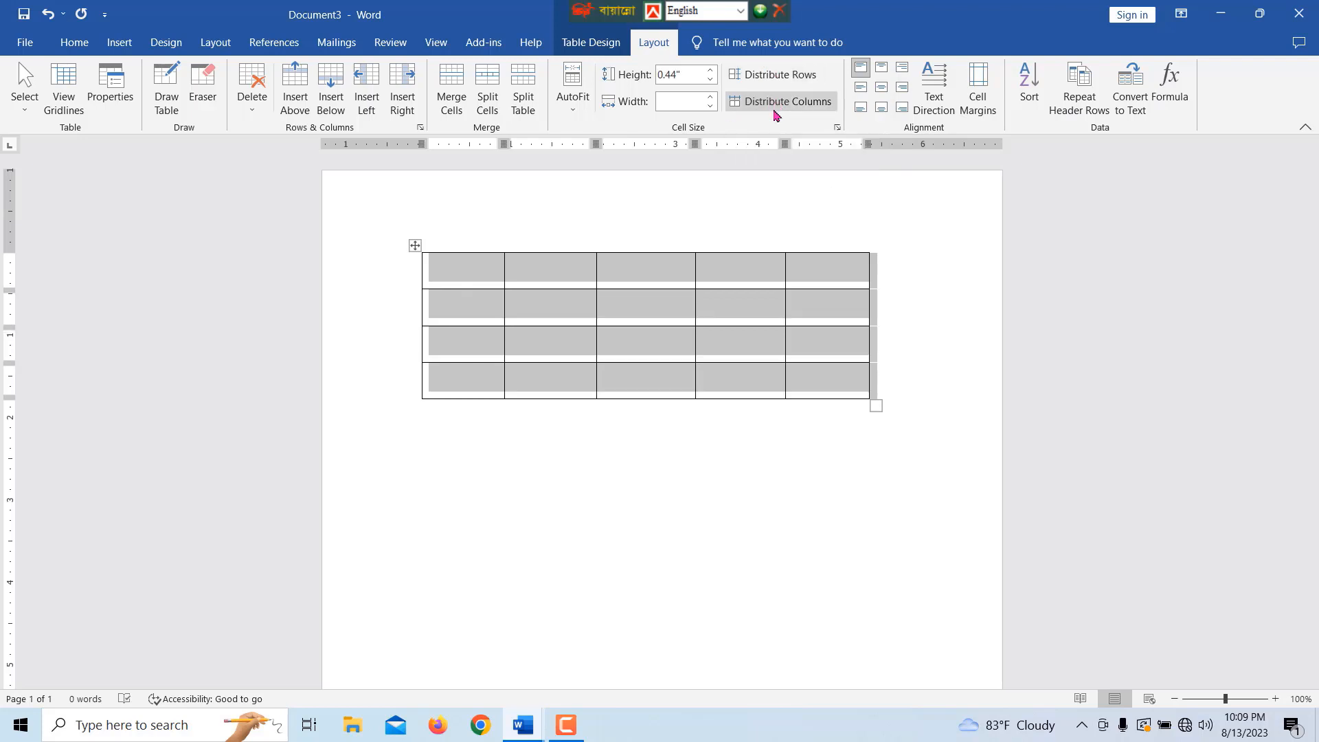
Distribute the drawn table's columns evenly, recheck the whole table selection, and clear the selection.
{"action": "left_click", "coordinate": [775, 103]}
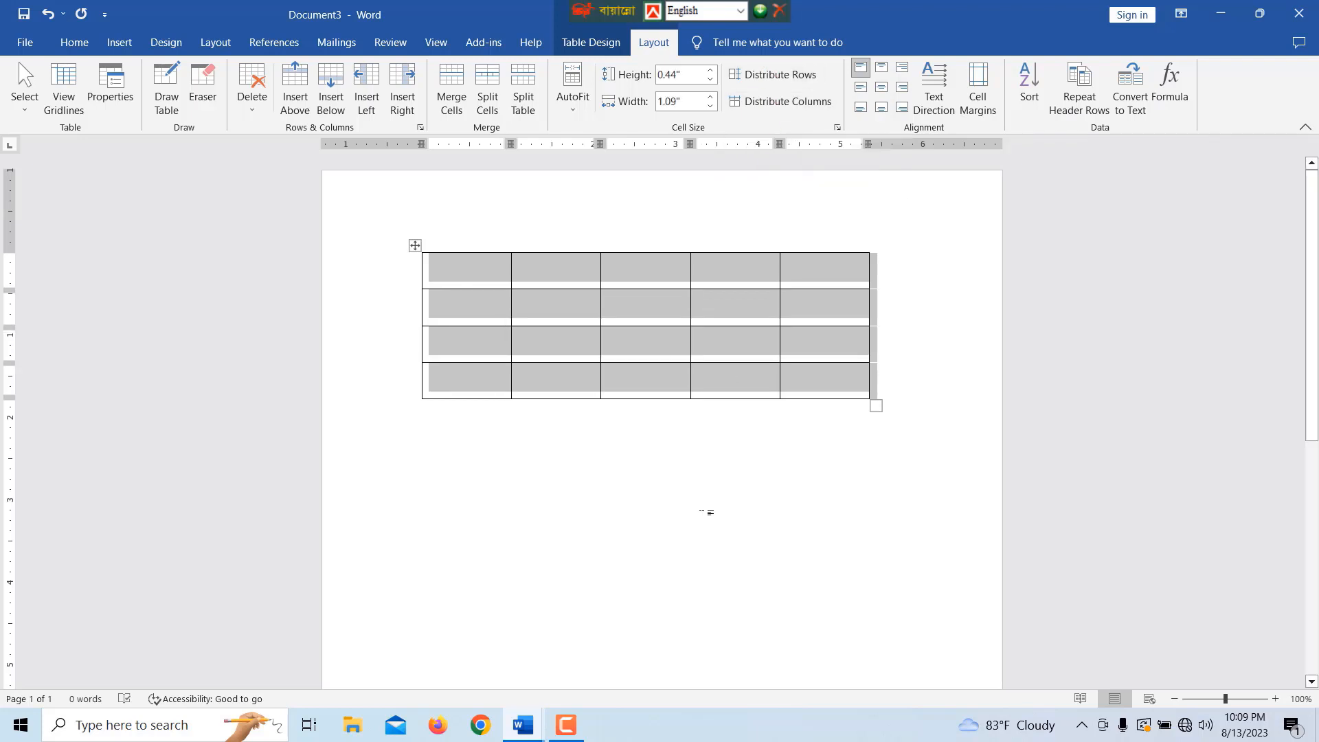
{"action": "left_click", "coordinate": [704, 512]}
{"action": "left_click_drag", "start_coordinate": [484, 265], "coordinate": [834, 371]}
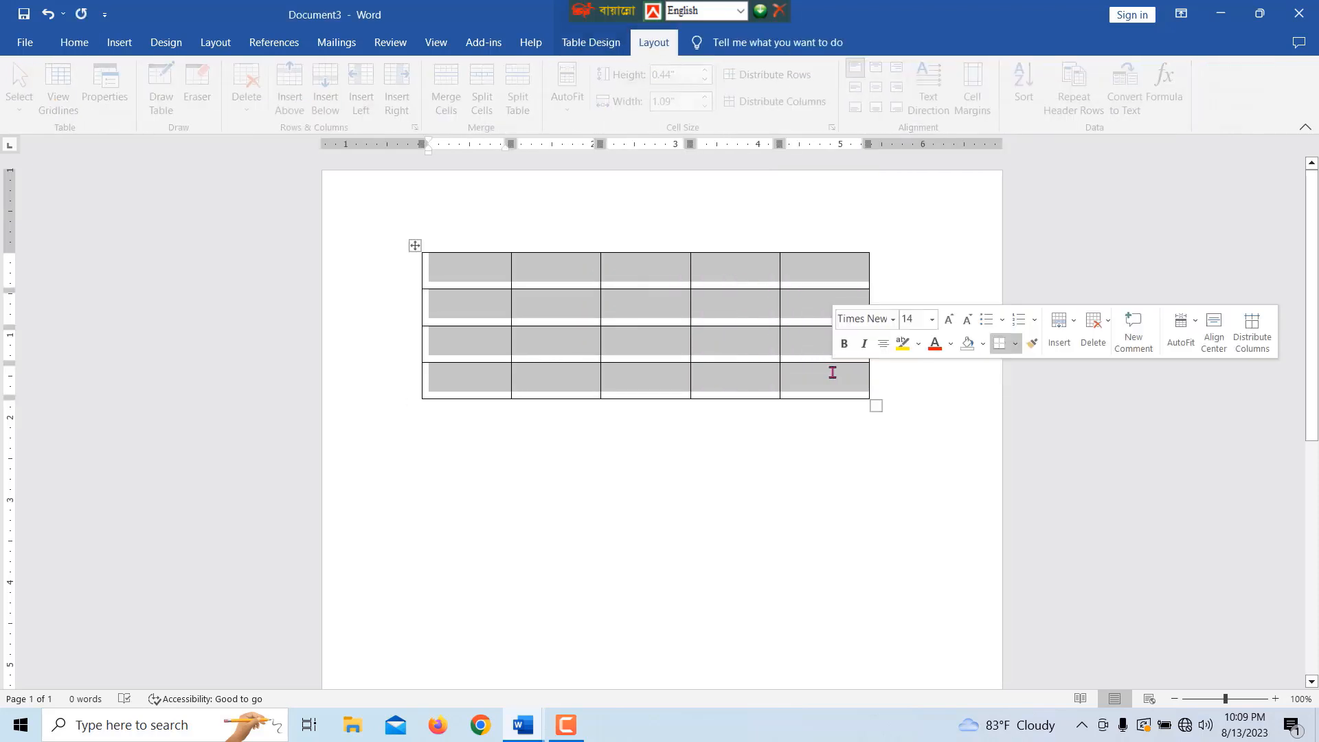
{"action": "left_click", "coordinate": [797, 388]}
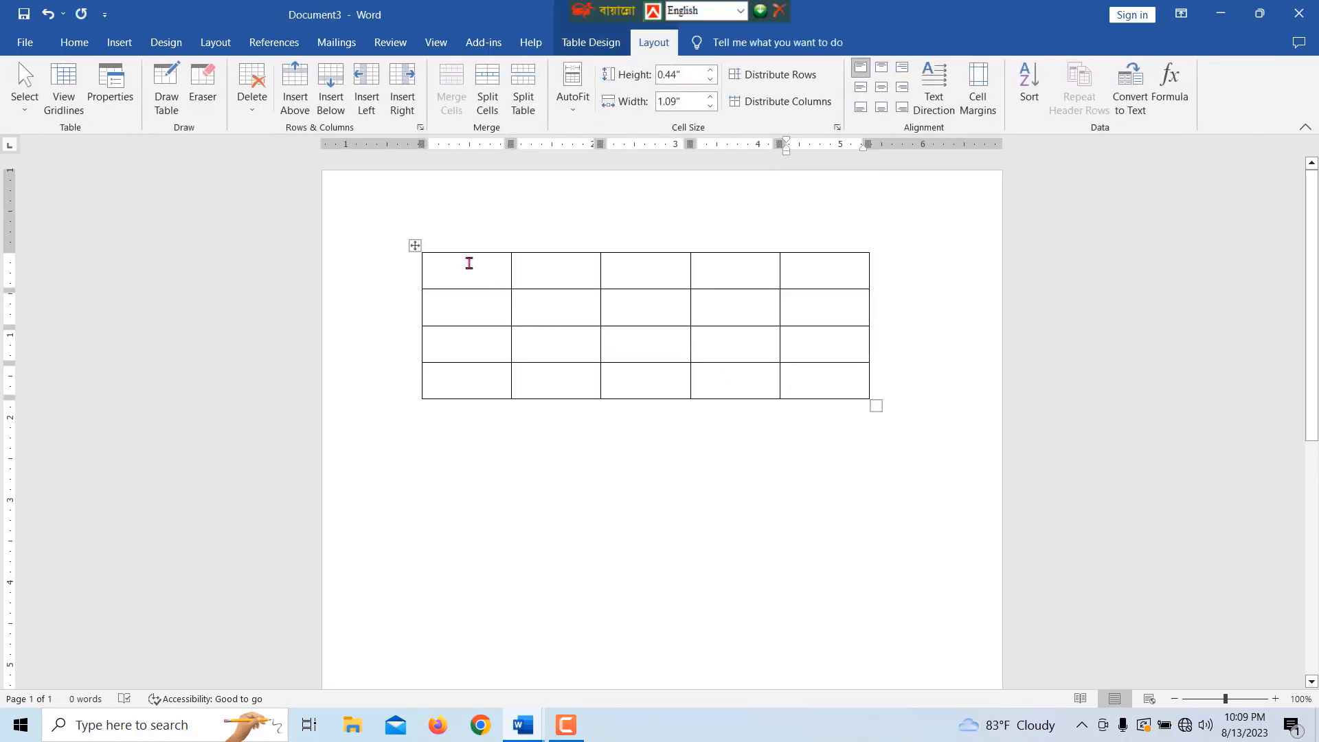
{"action": "left_click_drag", "start_coordinate": [468, 264], "coordinate": [838, 365]}
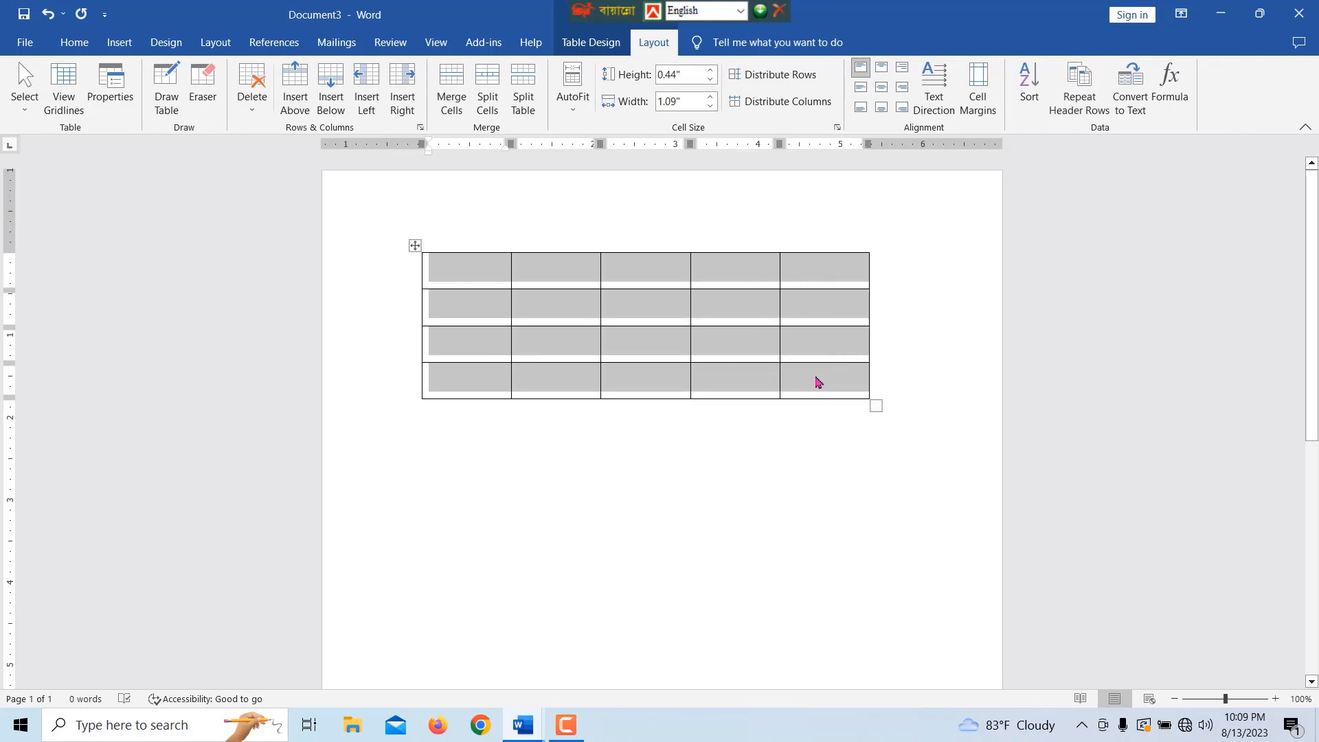
{"action": "left_click", "coordinate": [816, 380]}
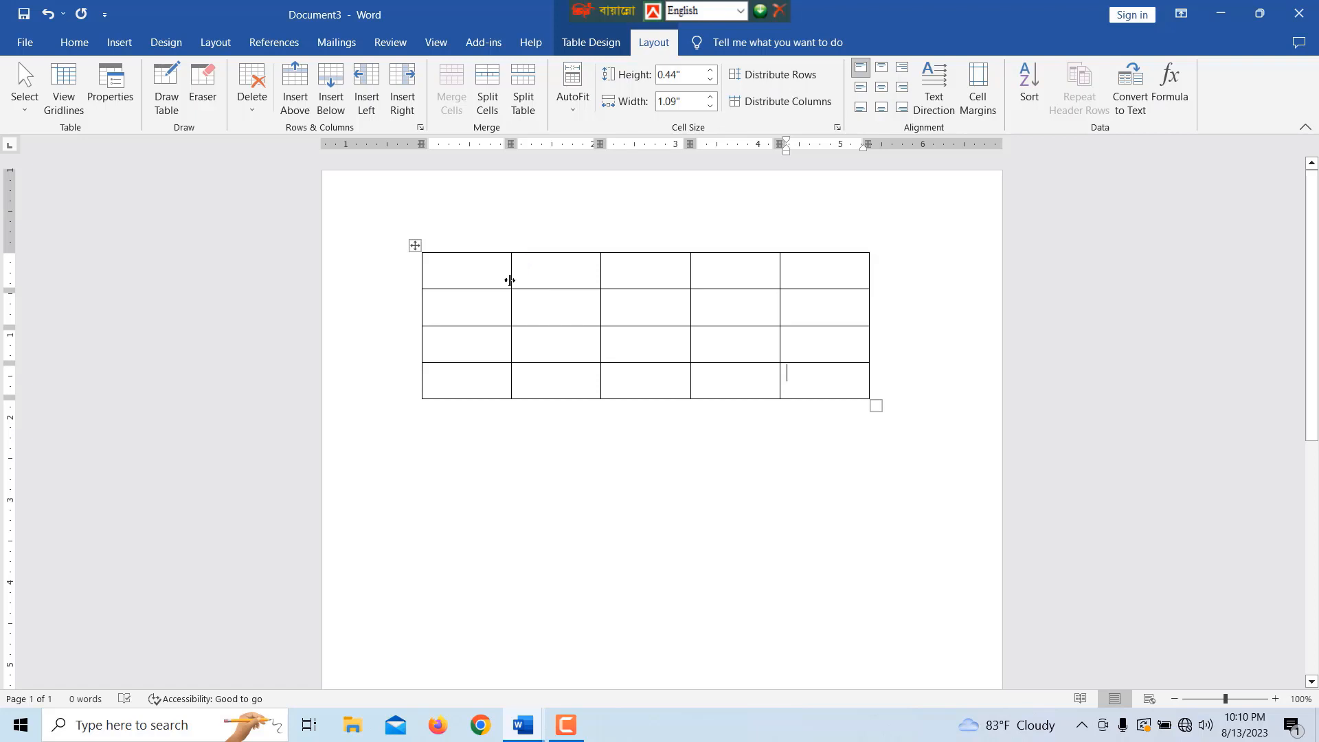
Narrow the second column by moving the border between the second and third columns about 0.14" left.
{"action": "mouse_move", "coordinate": [509, 280]}
{"action": "left_mouse_down"}
{"action": "mouse_move", "coordinate": [476, 280]}
{"action": "mouse_move", "coordinate": [554, 286]}
{"action": "mouse_move", "coordinate": [468, 291]}
{"action": "mouse_move", "coordinate": [540, 291]}
{"action": "mouse_move", "coordinate": [486, 298]}
{"action": "mouse_move", "coordinate": [512, 301]}
{"action": "left_mouse_up"}
{"action": "left_click_drag", "start_coordinate": [599, 276], "coordinate": [588, 276]}
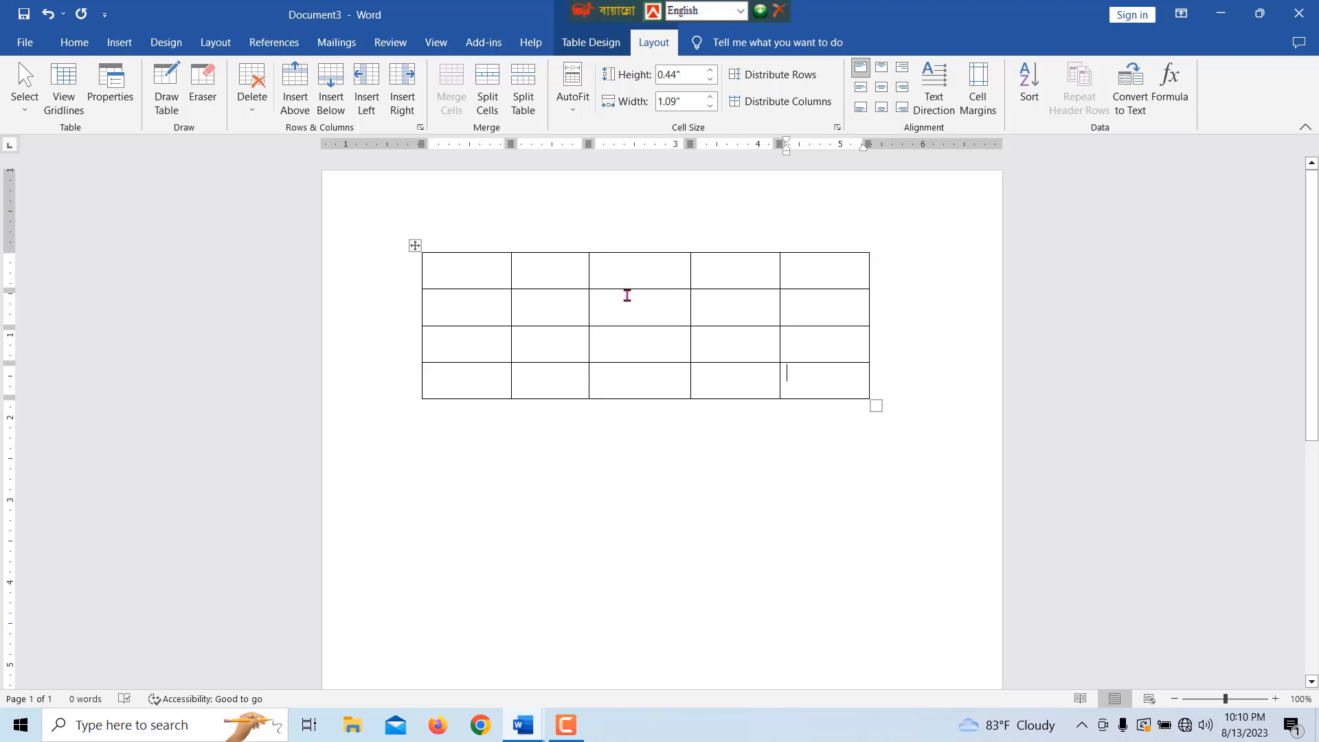
{"action": "mouse_move", "coordinate": [628, 289]}
{"action": "left_mouse_down"}
{"action": "mouse_move", "coordinate": [636, 403]}
{"action": "mouse_move", "coordinate": [639, 294]}
{"action": "left_mouse_up"}
Select the whole drawn table and delete it from the page.
{"action": "left_click", "coordinate": [413, 245]}
{"action": "right_click", "coordinate": [415, 245]}
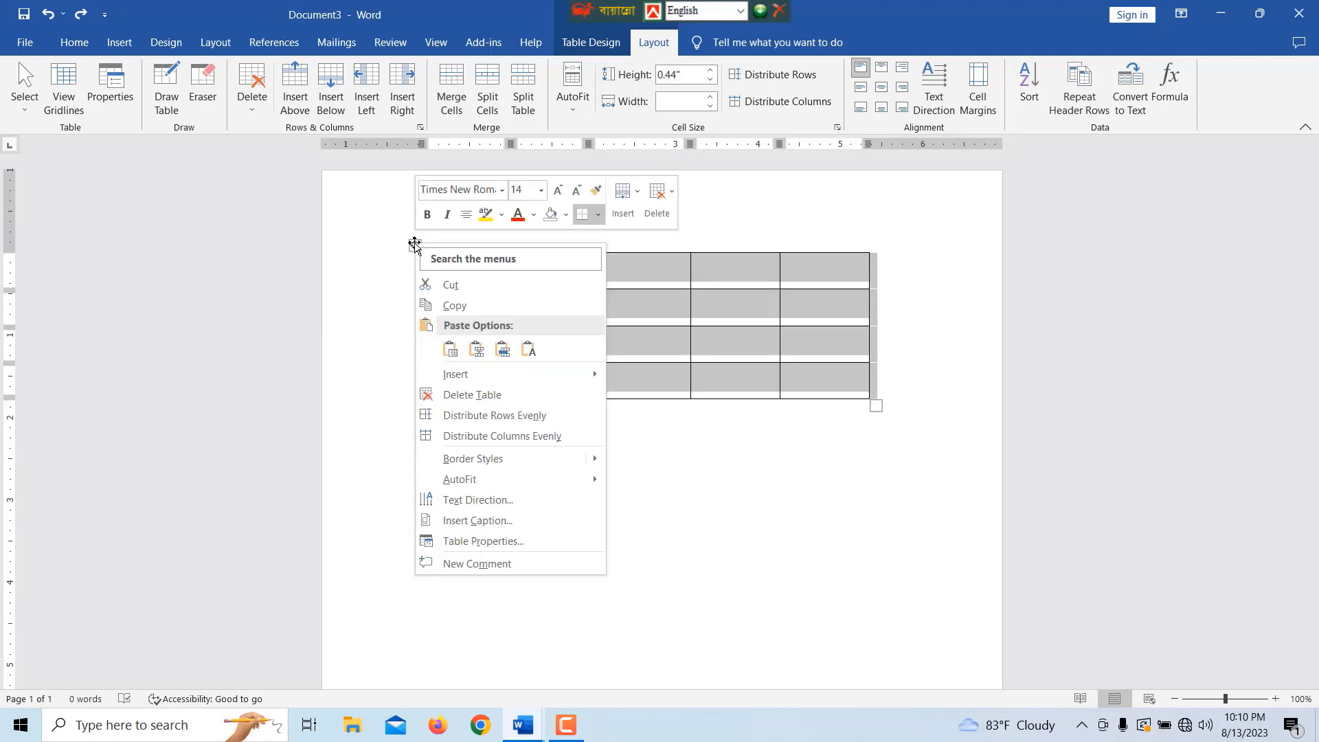
{"action": "left_click", "coordinate": [481, 390]}
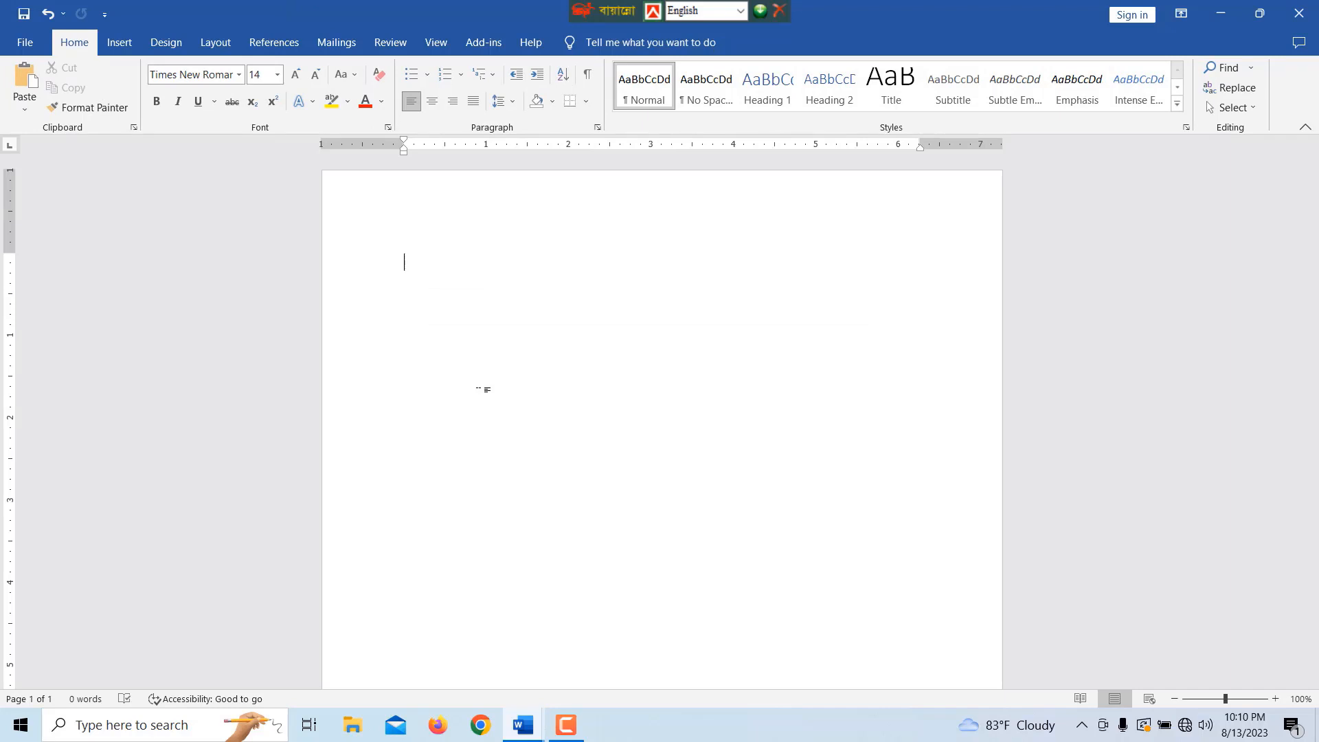
Create a one-row, three-column table from a typed line of four plus signs joined by long runs of hyphens.
{"action": "type", "text": "+---------------------------------+-------------------------------"}
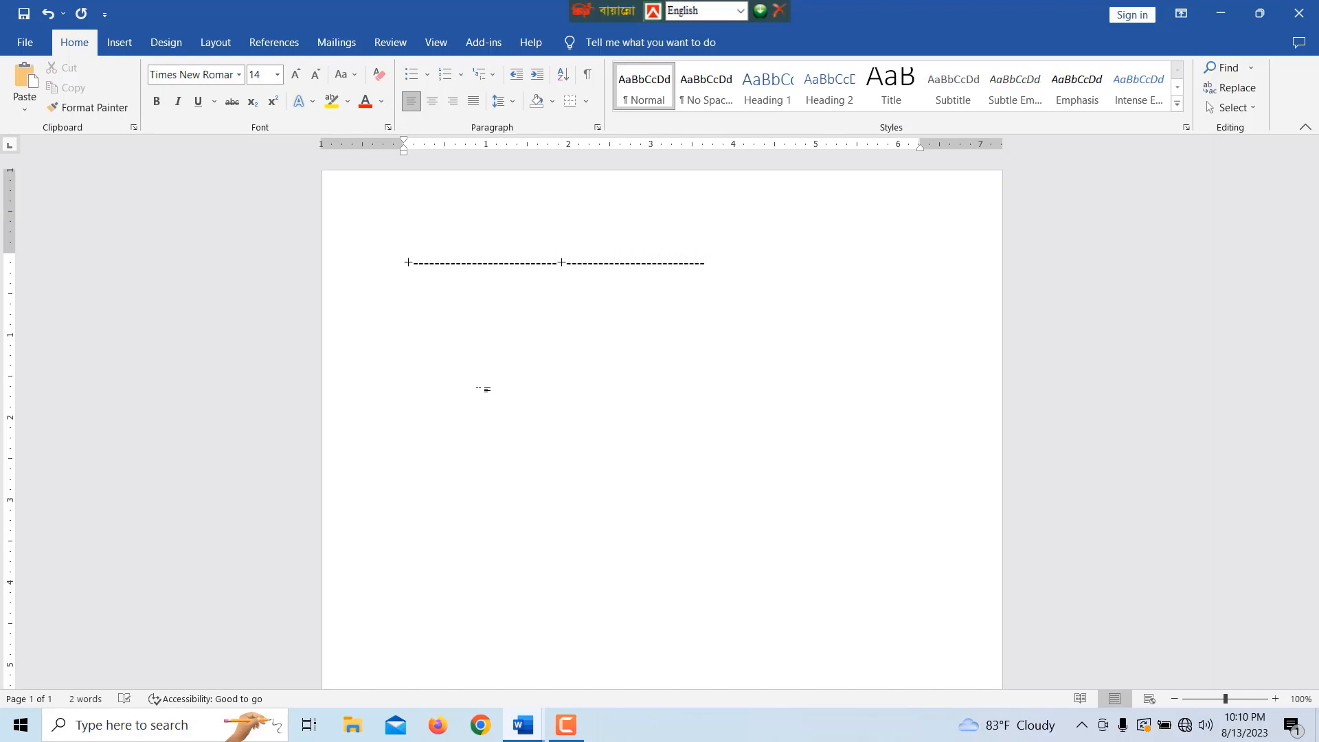
{"action": "type", "text": "+----------------------------------+"}
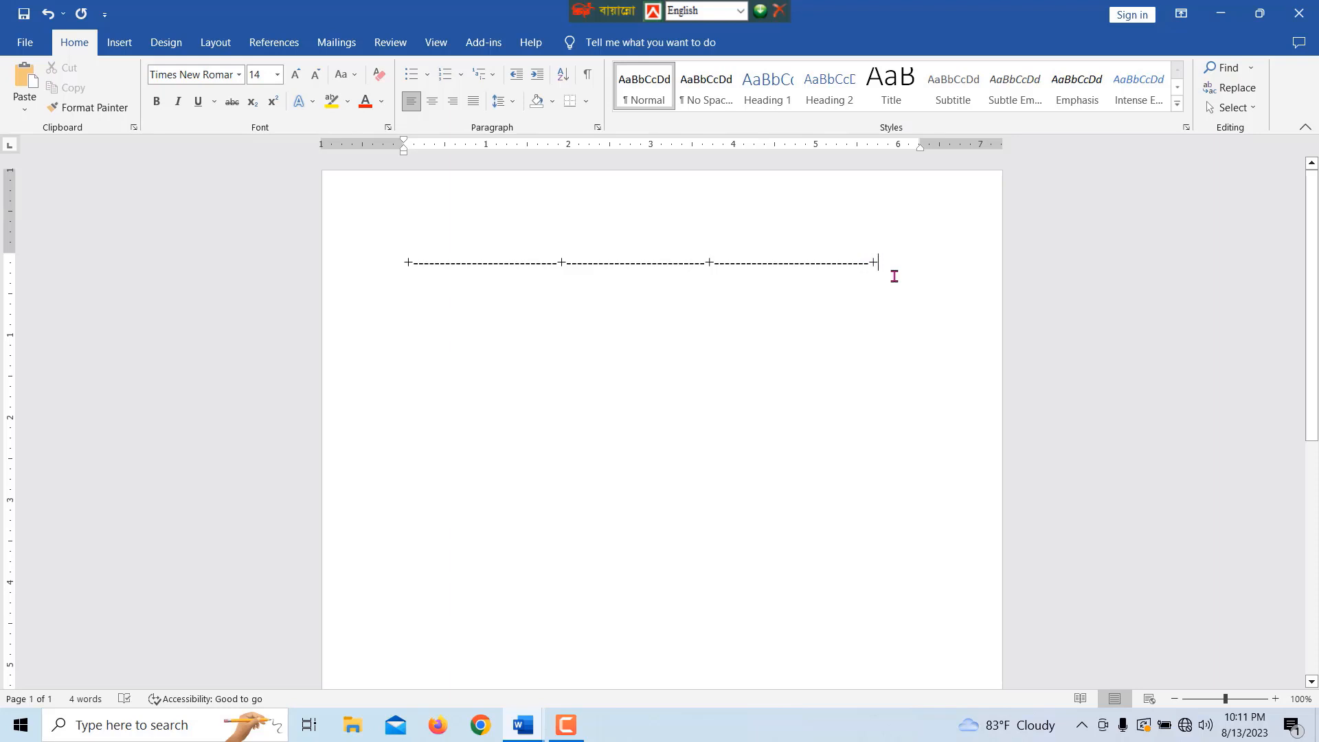
{"action": "key", "text": "Return"}
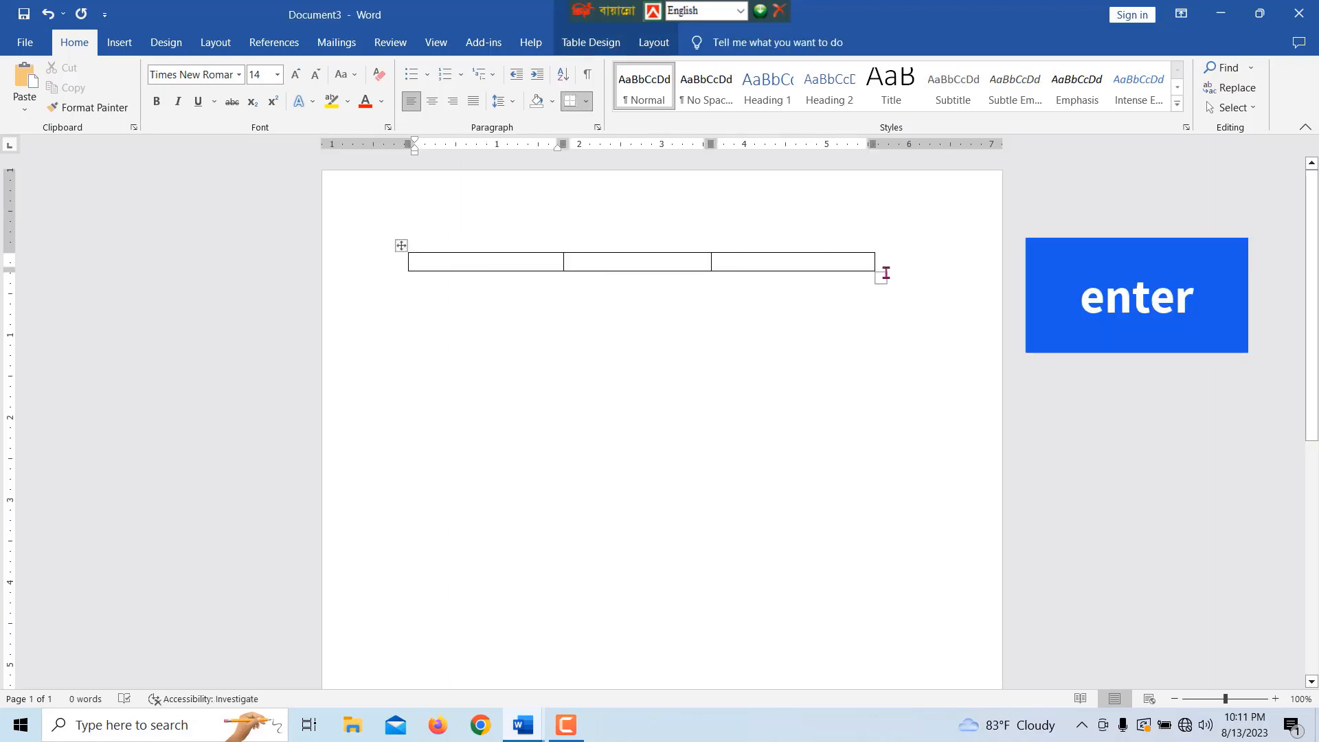
Extend the three-column table to nine rows by adding new rows after its last cell, and return to the first cell.
{"action": "key", "text": "Tab"}
{"action": "key", "text": "Tab"}
{"action": "key", "text": "Tab"}
{"action": "key", "text": "Tab"}
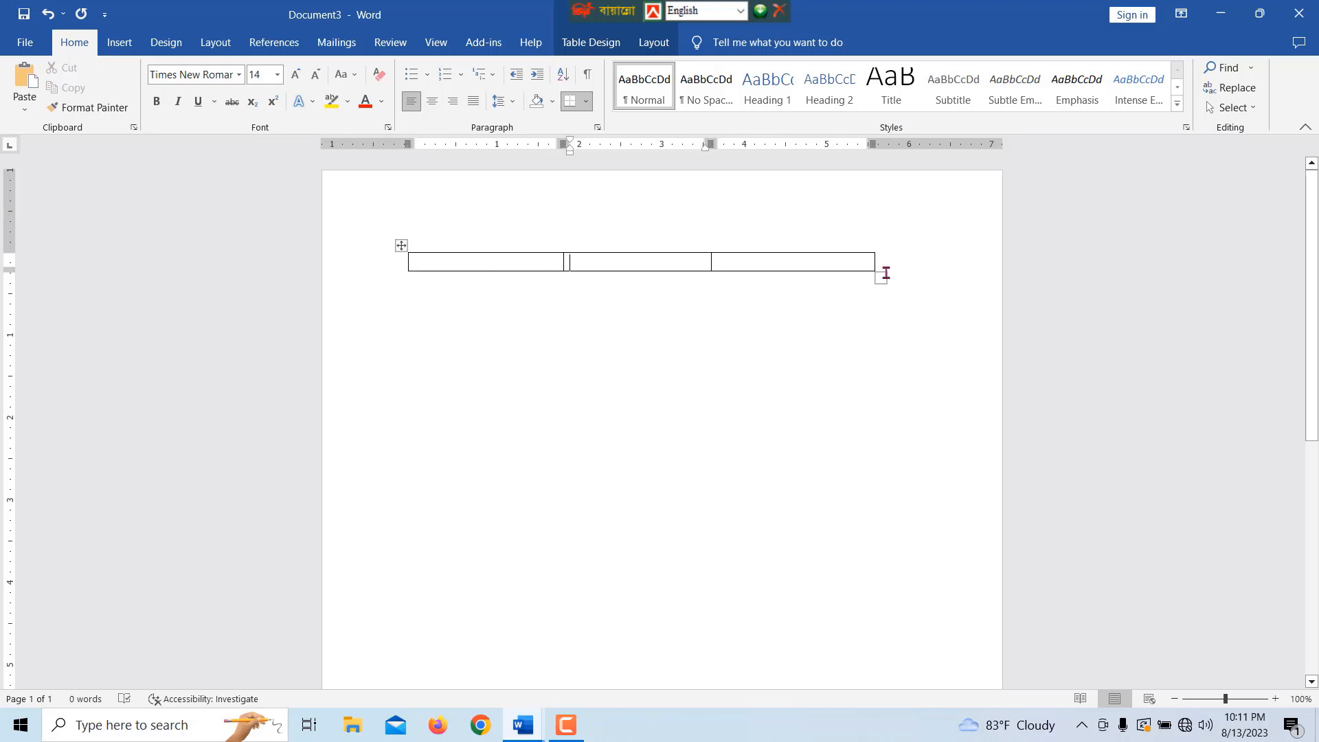
{"action": "key", "text": "Tab"}
{"action": "key", "text": "Tab"}
{"action": "key", "text": "Tab"}
{"action": "key", "text": "Tab"}
{"action": "key", "text": "Tab"}
{"action": "key", "text": "Tab"}
{"action": "key", "text": "Tab"}
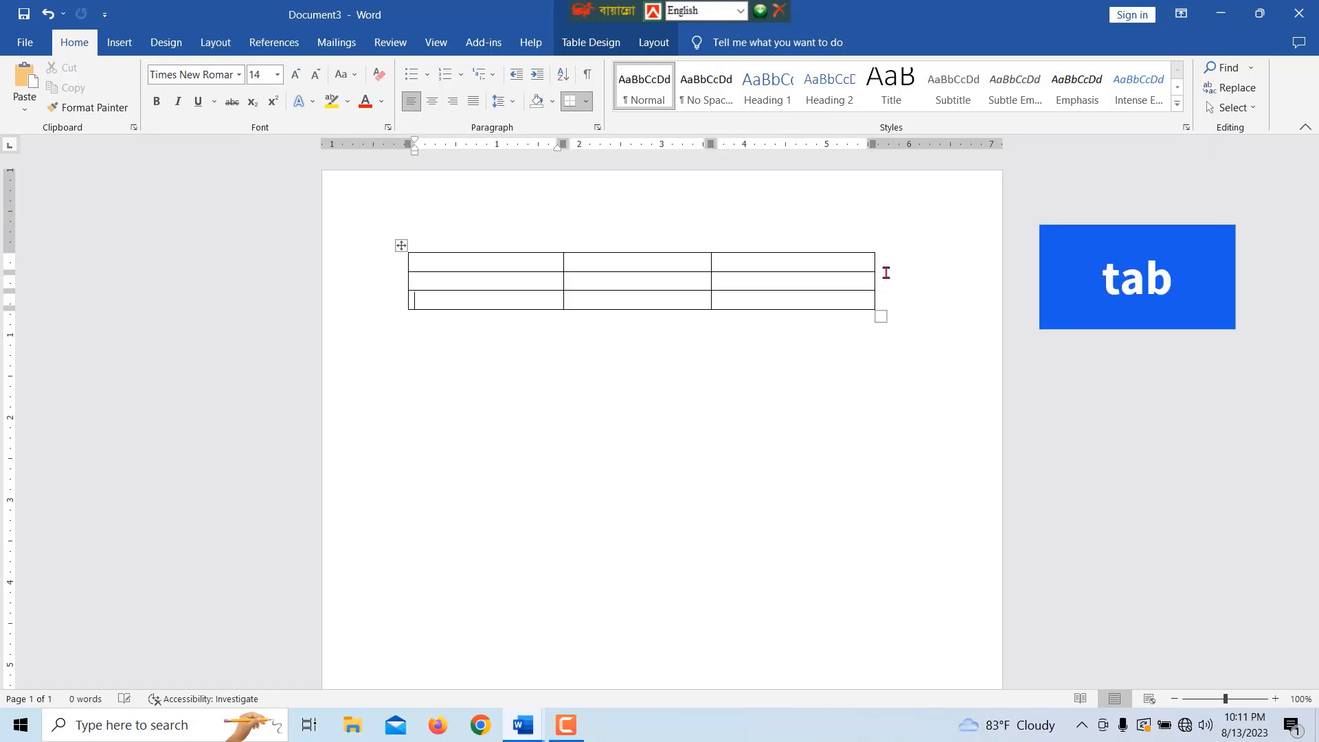
{"action": "key", "text": "Tab"}
{"action": "key", "text": "Tab"}
{"action": "key", "text": "Tab"}
{"action": "key", "text": "Tab"}
{"action": "key", "text": "Tab"}
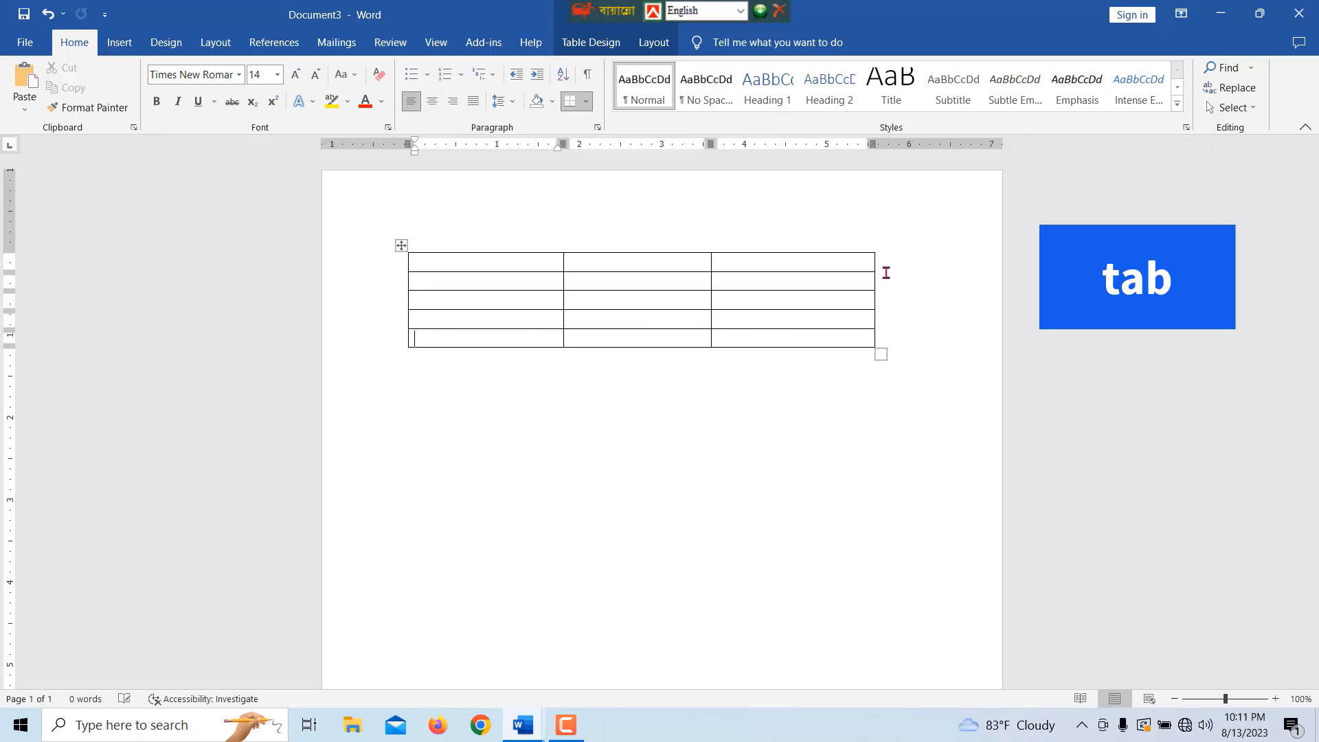
{"action": "key", "text": "Tab"}
{"action": "key", "text": "Tab"}
{"action": "key", "text": "Tab"}
{"action": "key", "text": "Tab"}
{"action": "key", "text": "Tab"}
{"action": "key", "text": "Tab"}
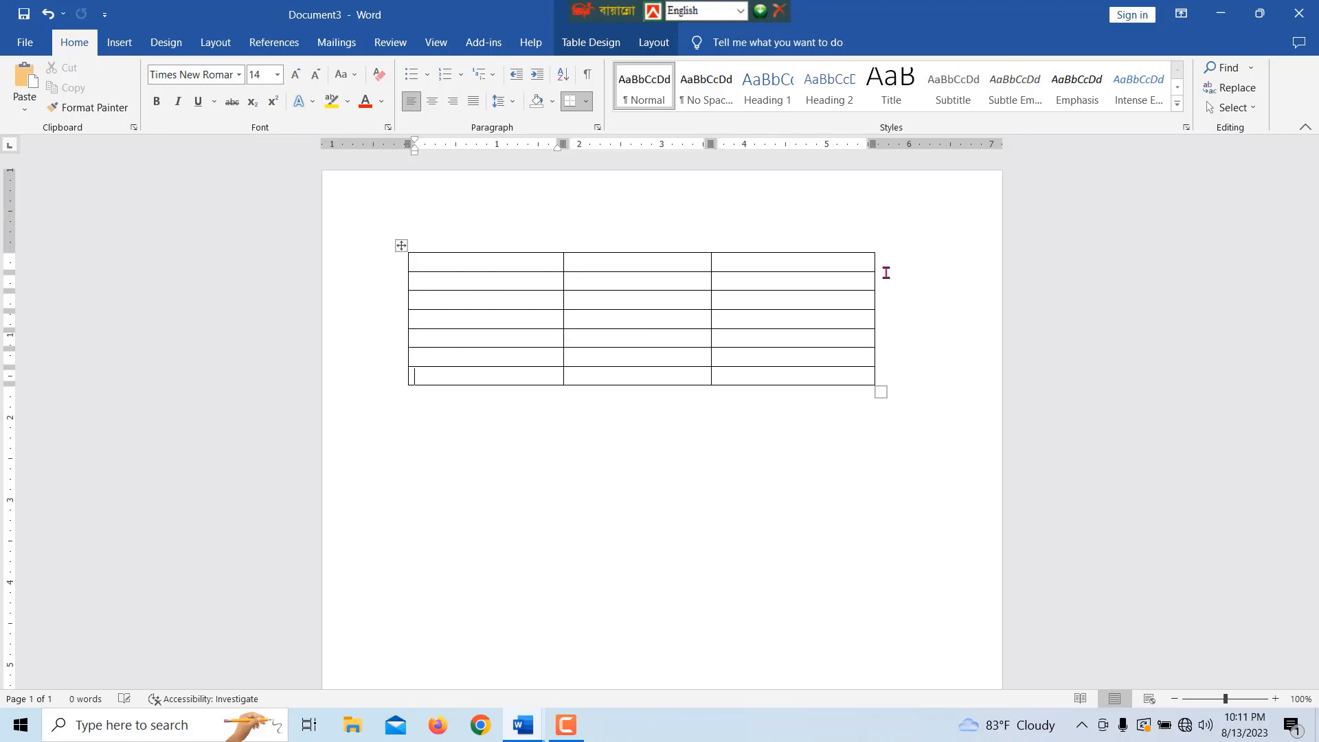
{"action": "key", "text": "Tab"}
{"action": "key", "text": "Tab"}
{"action": "key", "text": "Tab"}
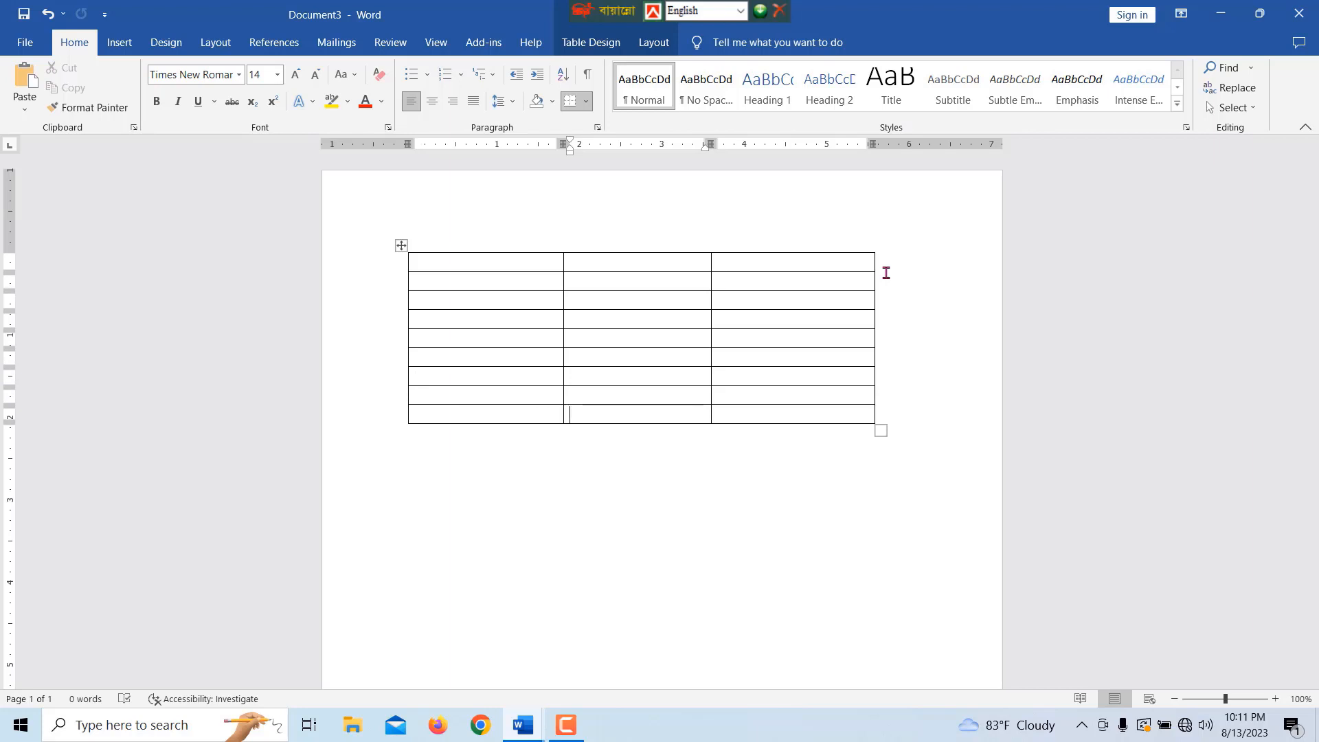
{"action": "left_click", "coordinate": [468, 259]}
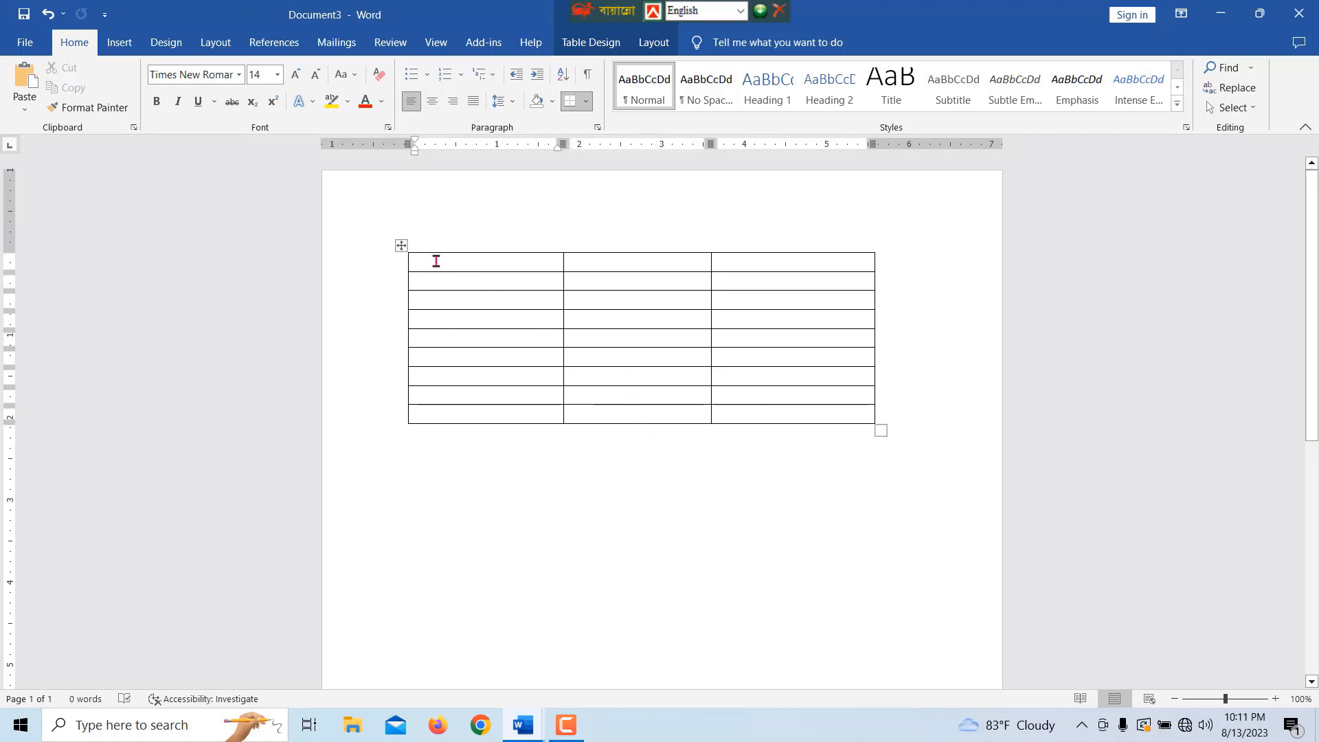
Select the whole nine-row table, distribute its rows and columns evenly, and clear the selection.
{"action": "left_click", "coordinate": [402, 245]}
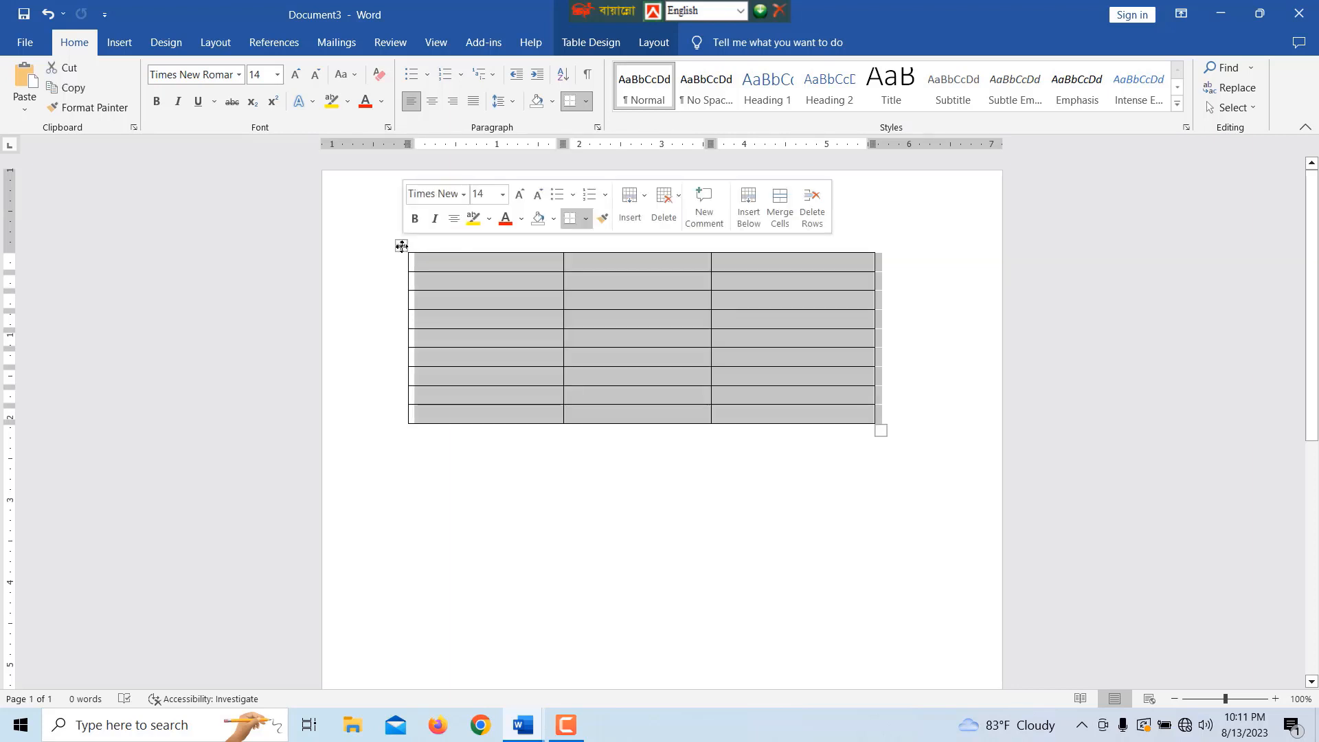
{"action": "left_click", "coordinate": [653, 42]}
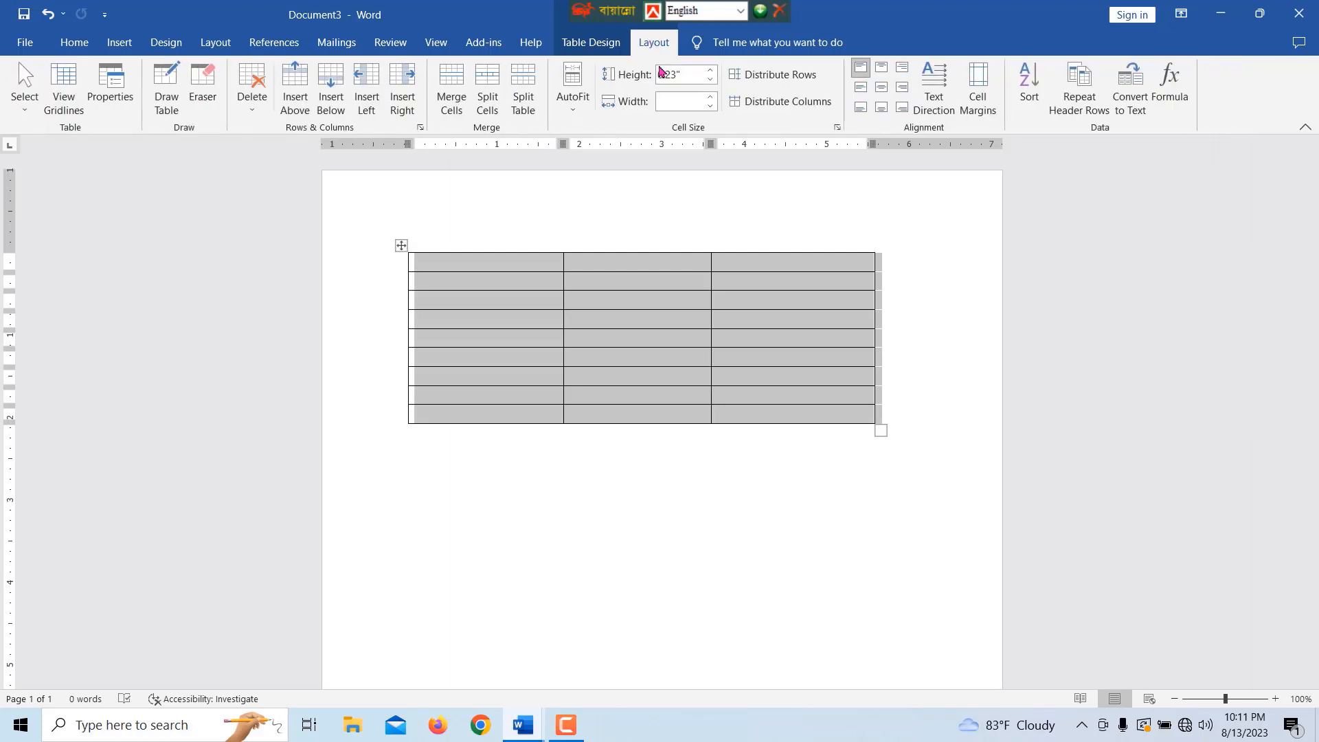
{"action": "left_click", "coordinate": [790, 76]}
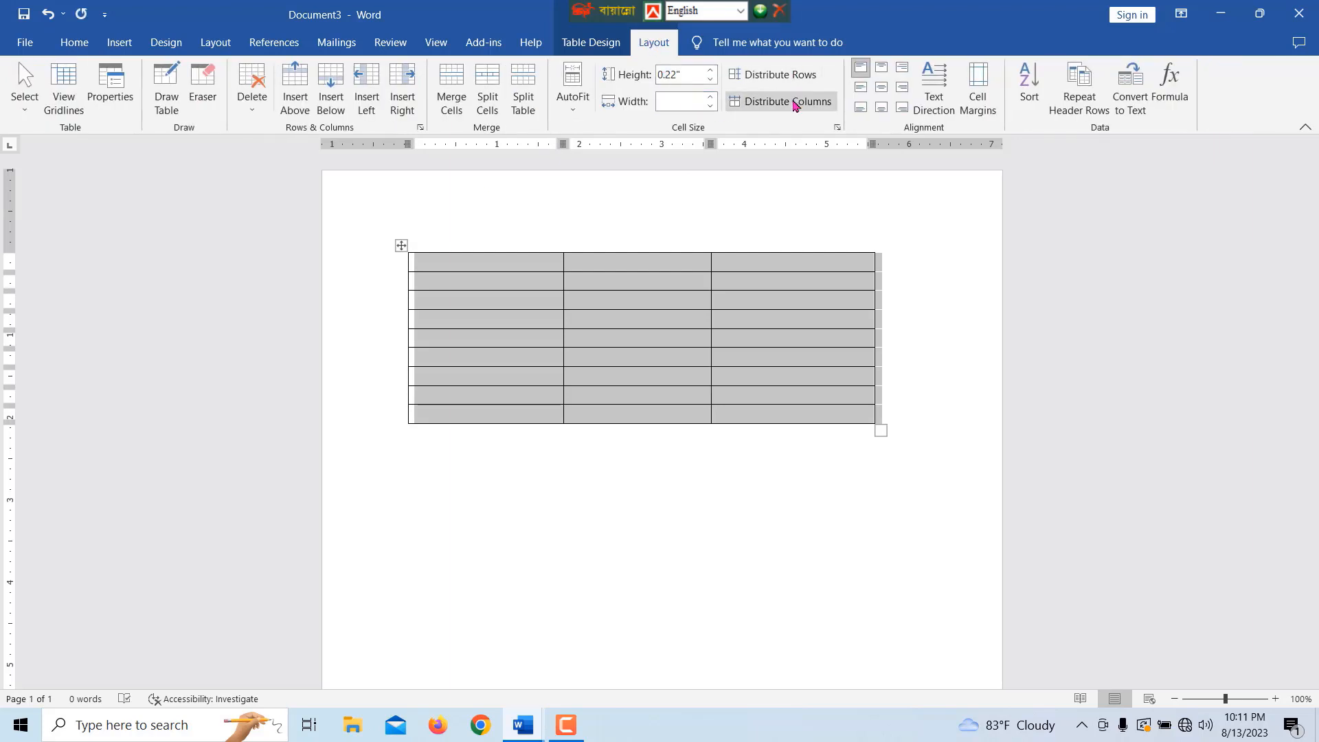
{"action": "left_click", "coordinate": [794, 105]}
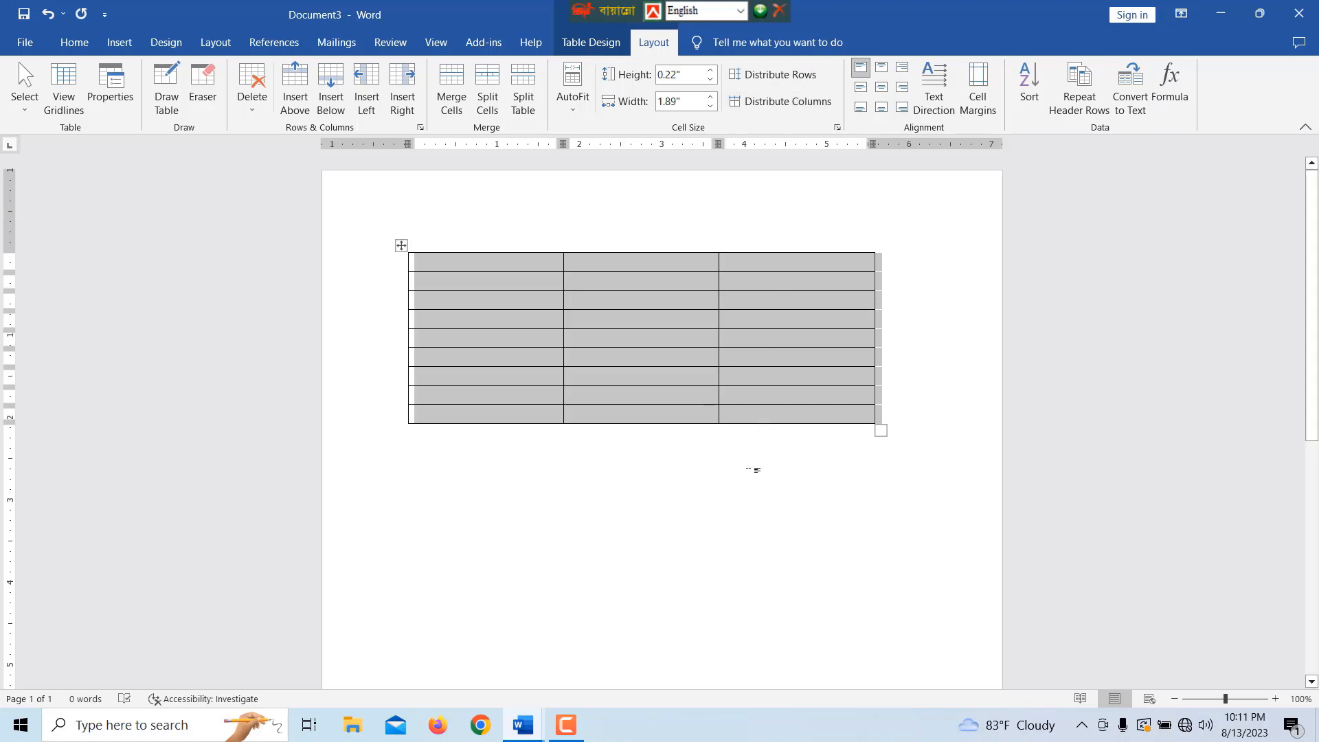
{"action": "left_click", "coordinate": [754, 470]}
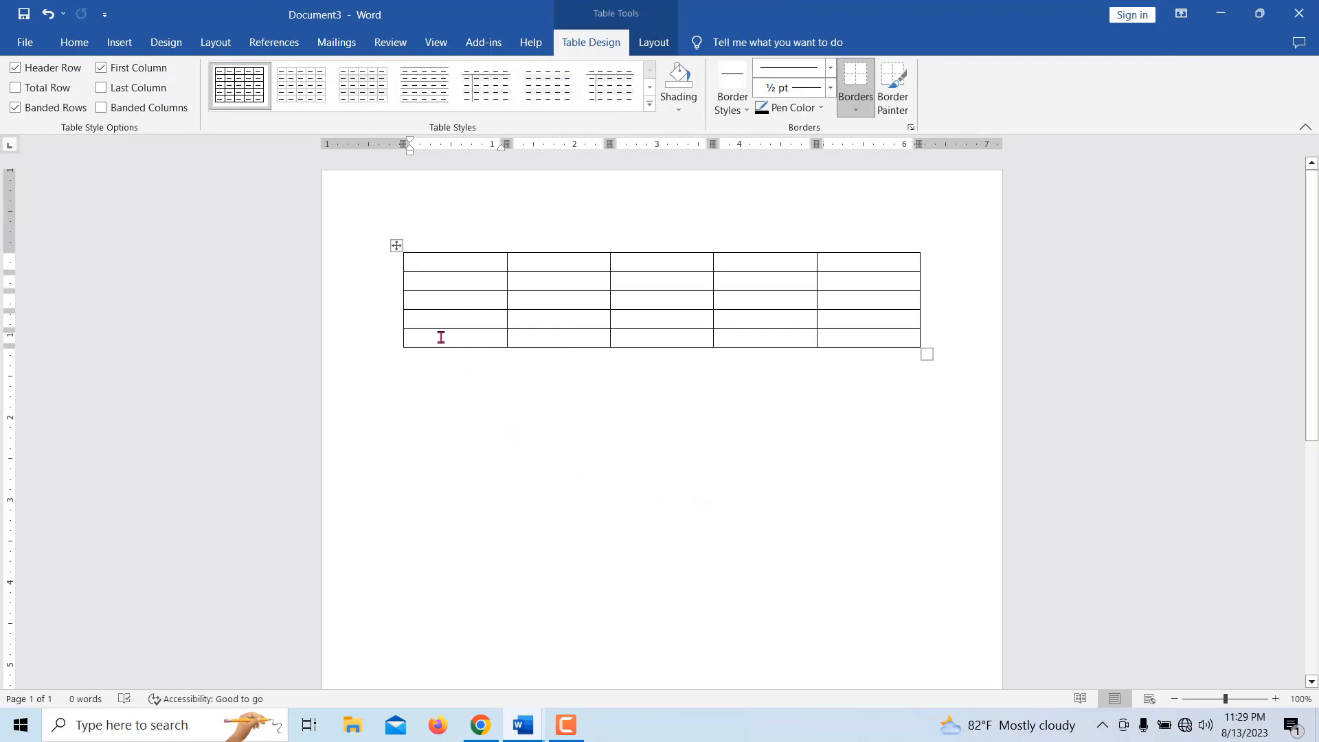
Select the whole five-column, five-row table and delete it.
{"action": "left_click", "coordinate": [397, 245]}
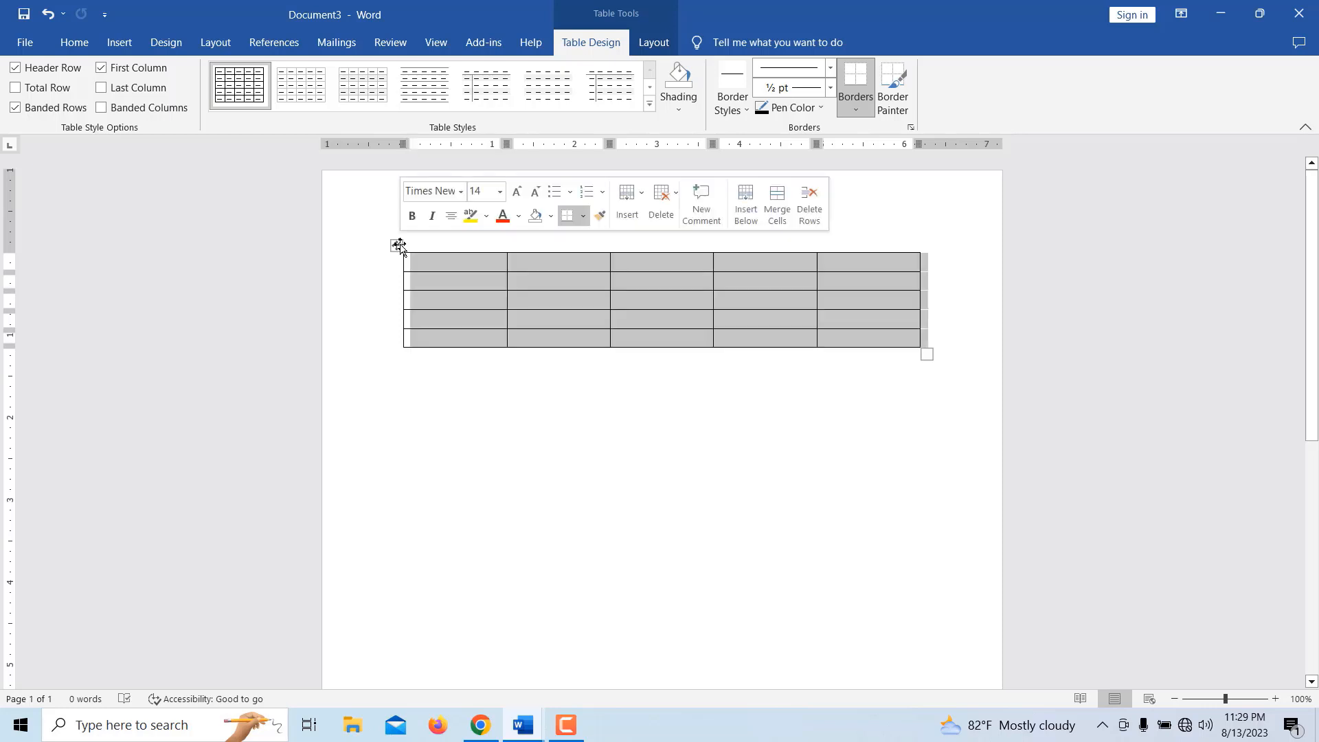
{"action": "right_click", "coordinate": [399, 245]}
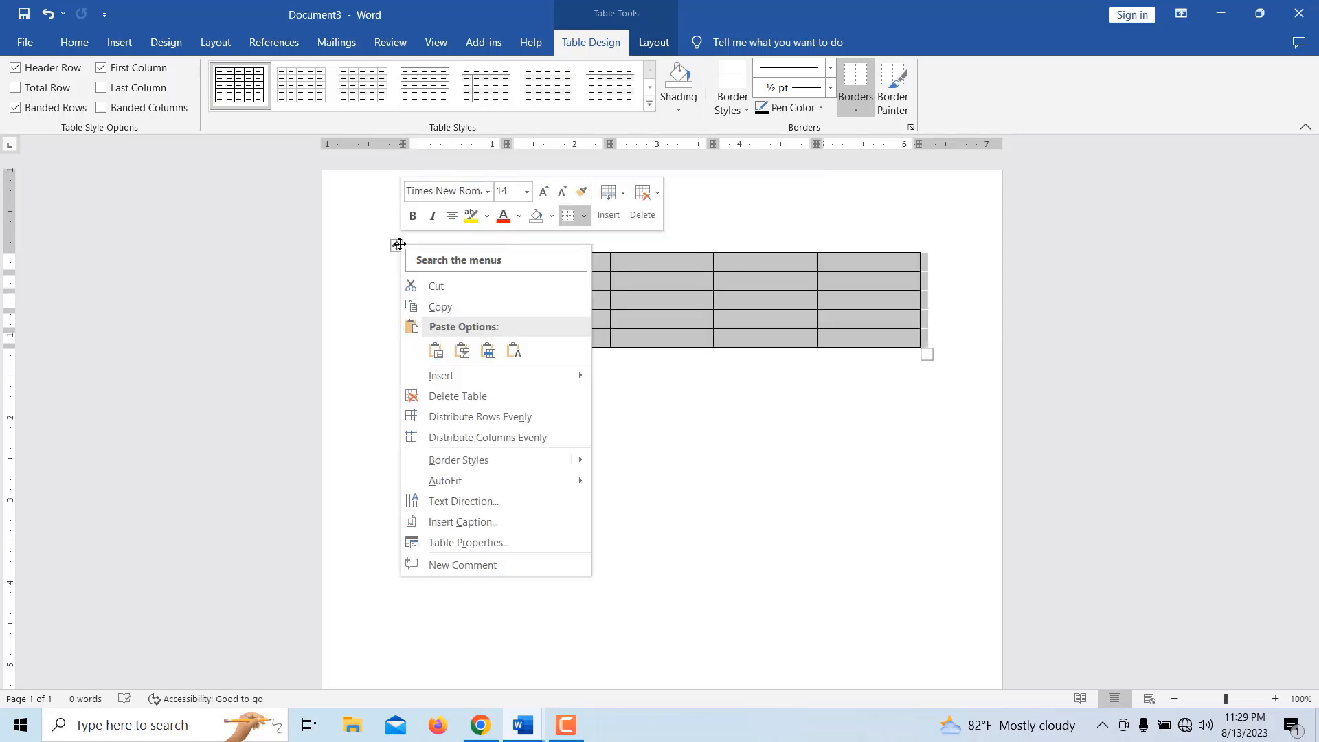
{"action": "left_click", "coordinate": [437, 396]}
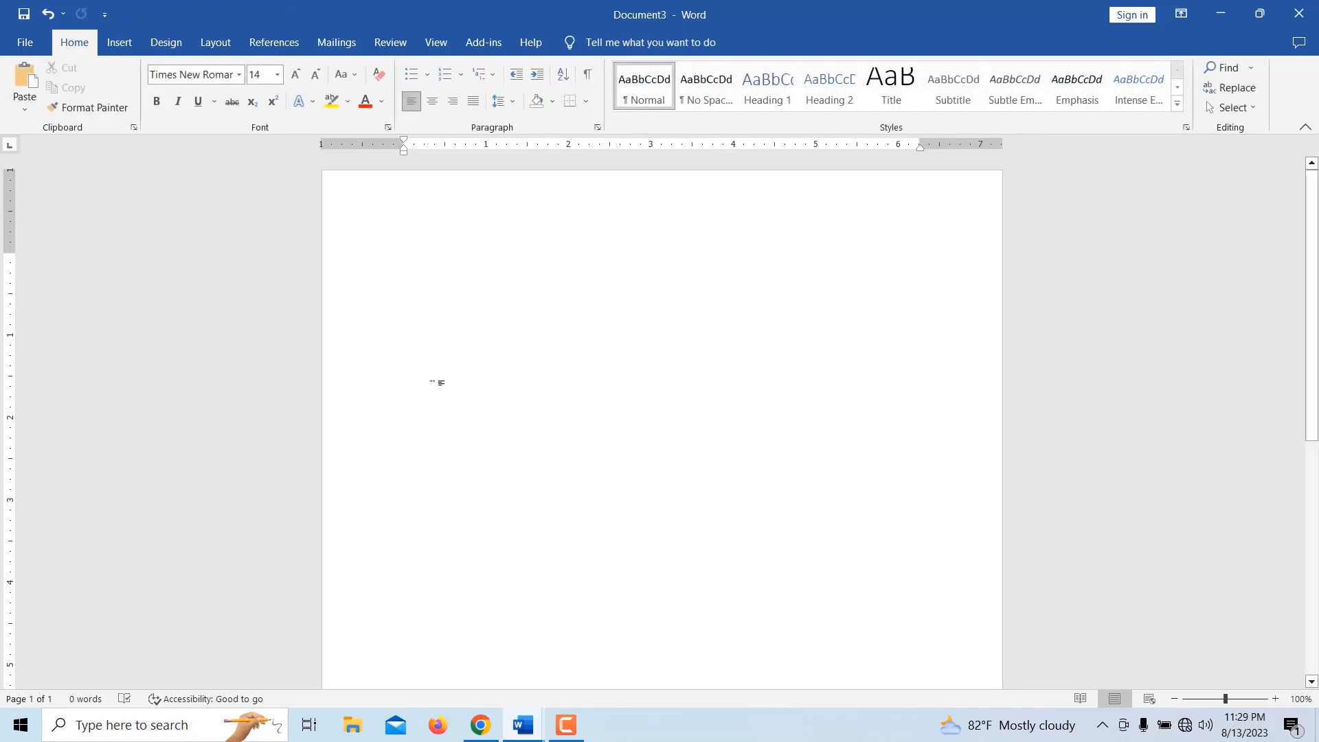
Insert an 8x4 table at the start of the blank page using the size grid.
{"action": "left_click", "coordinate": [119, 42]}
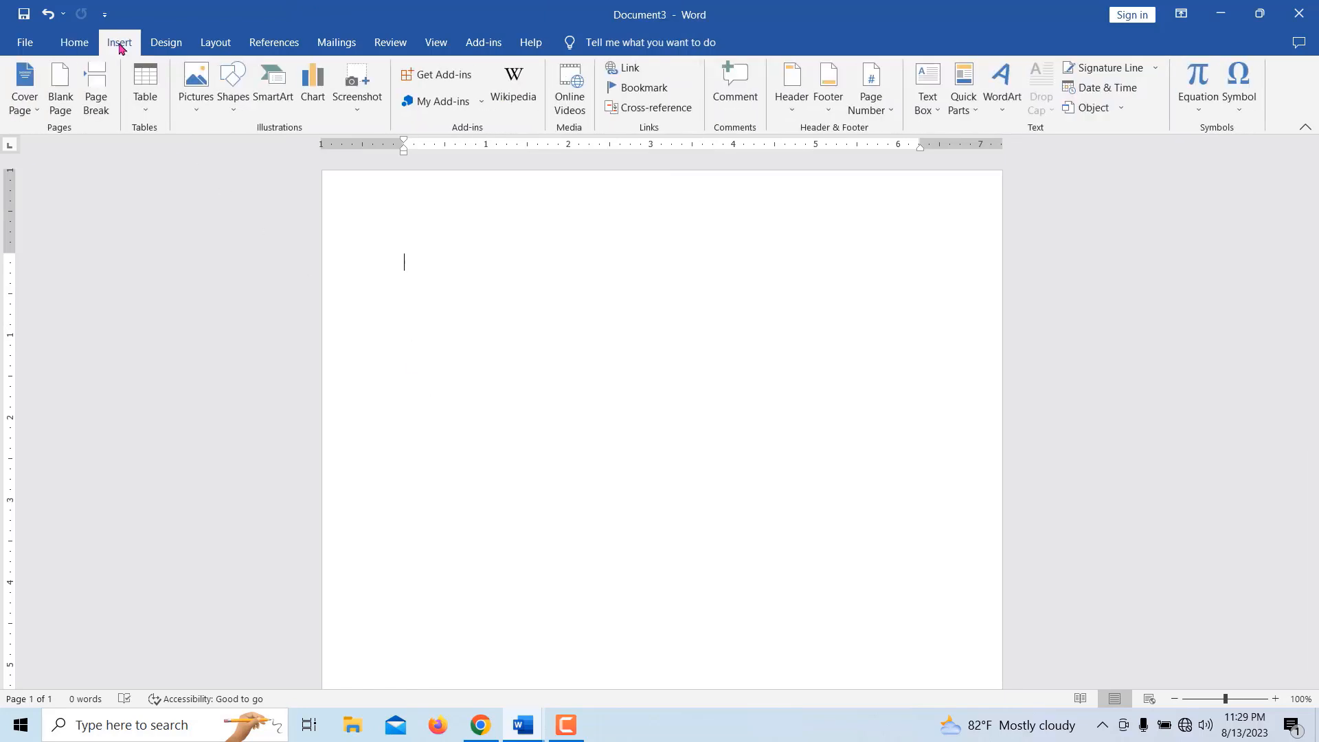
{"action": "left_click", "coordinate": [146, 99]}
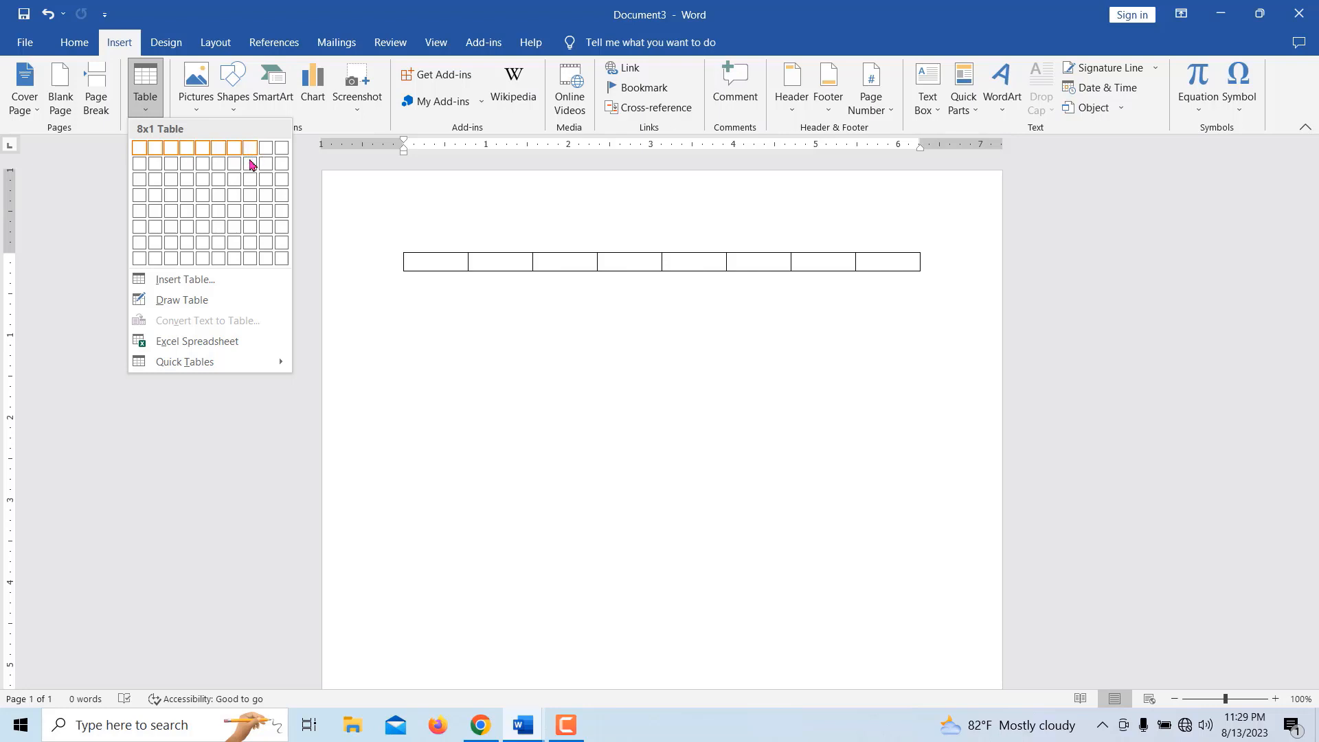
{"action": "left_click", "coordinate": [252, 196]}
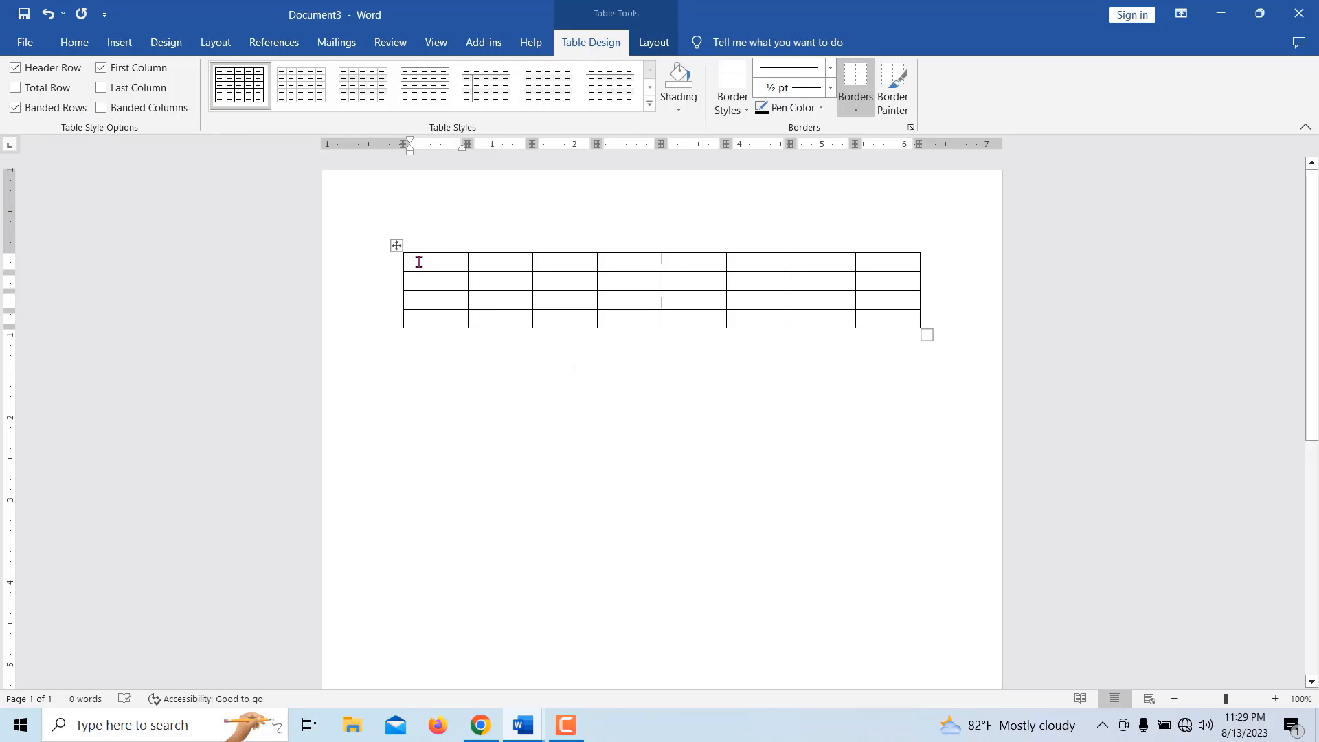
Enter 50 in all eight cells of the first row and in the first cell of the second row.
{"action": "type", "text": "50"}
{"action": "key", "text": "Tab"}
{"action": "type", "text": "50"}
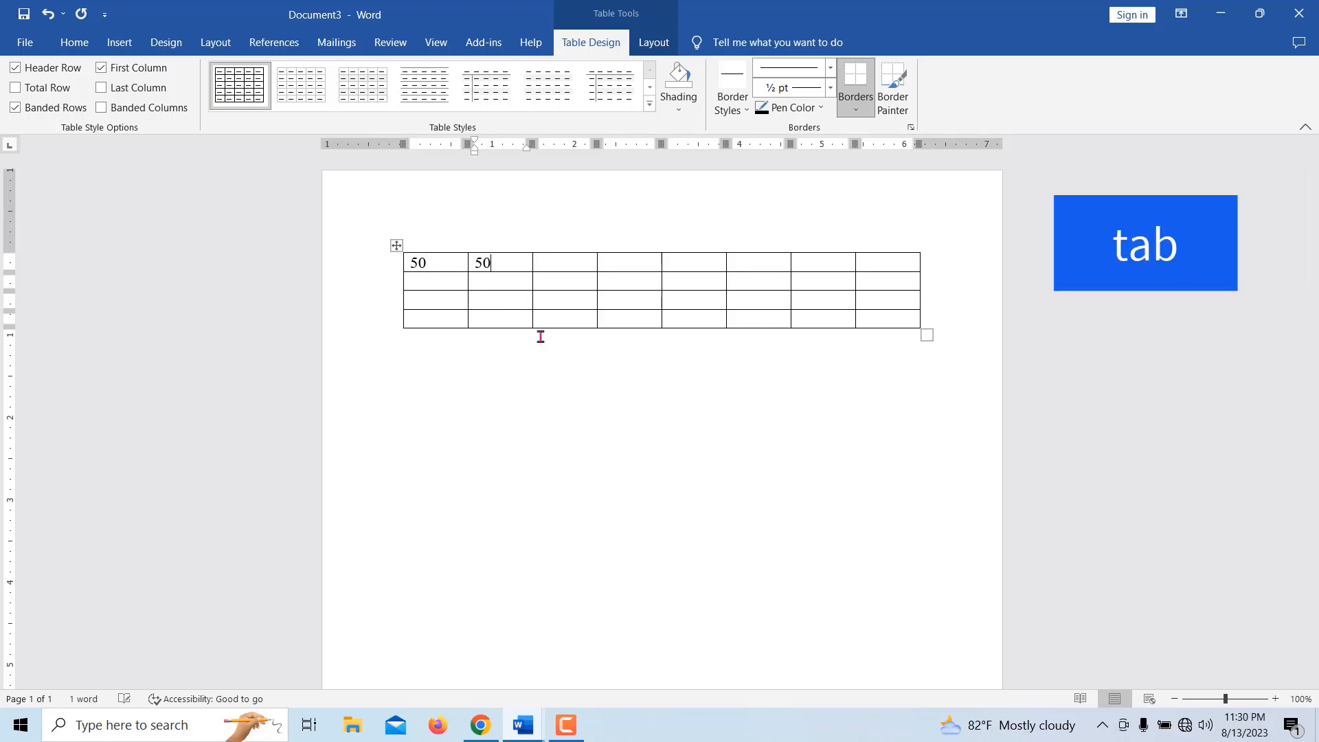
{"action": "key", "text": "Tab"}
{"action": "type", "text": "50"}
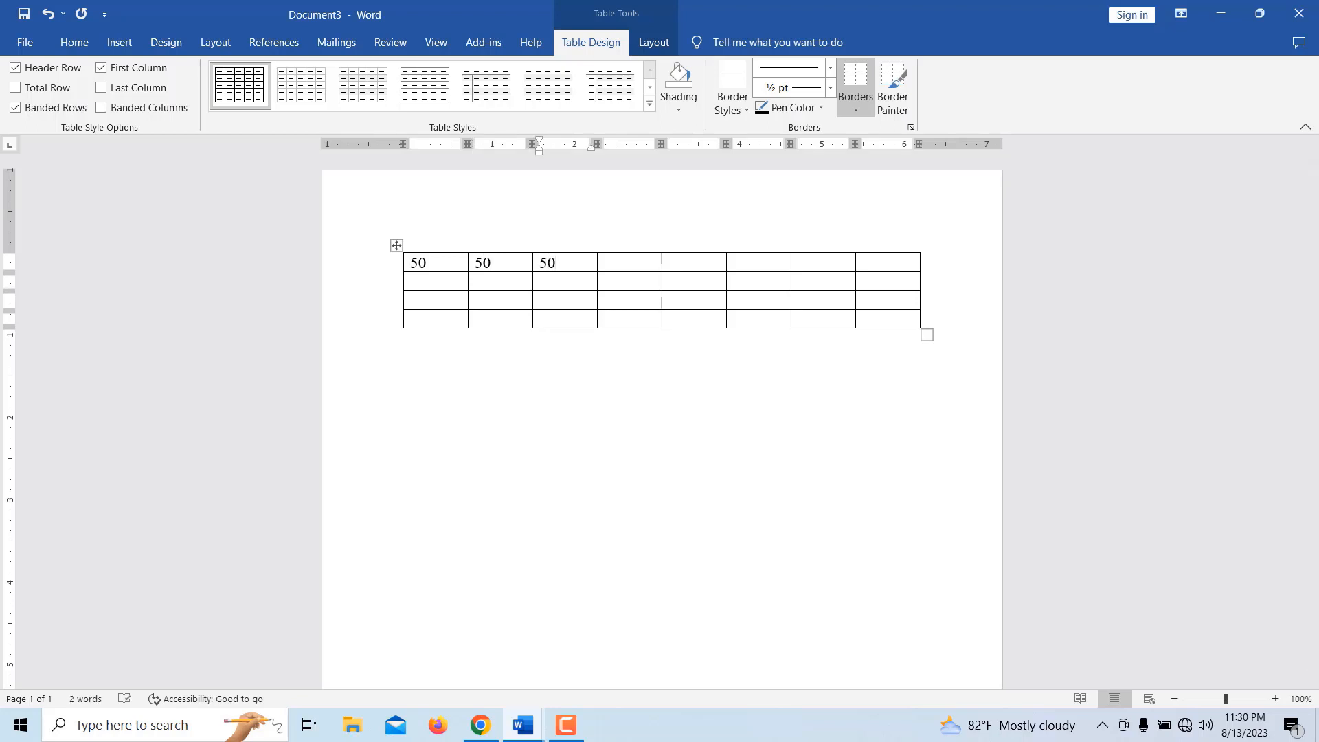
{"action": "key", "text": "Tab"}
{"action": "type", "text": "50"}
{"action": "key", "text": "Tab"}
{"action": "type", "text": "50"}
{"action": "key", "text": "Tab"}
{"action": "type", "text": "50"}
{"action": "key", "text": "Tab"}
{"action": "type", "text": "50"}
{"action": "key", "text": "Tab"}
{"action": "type", "text": "50"}
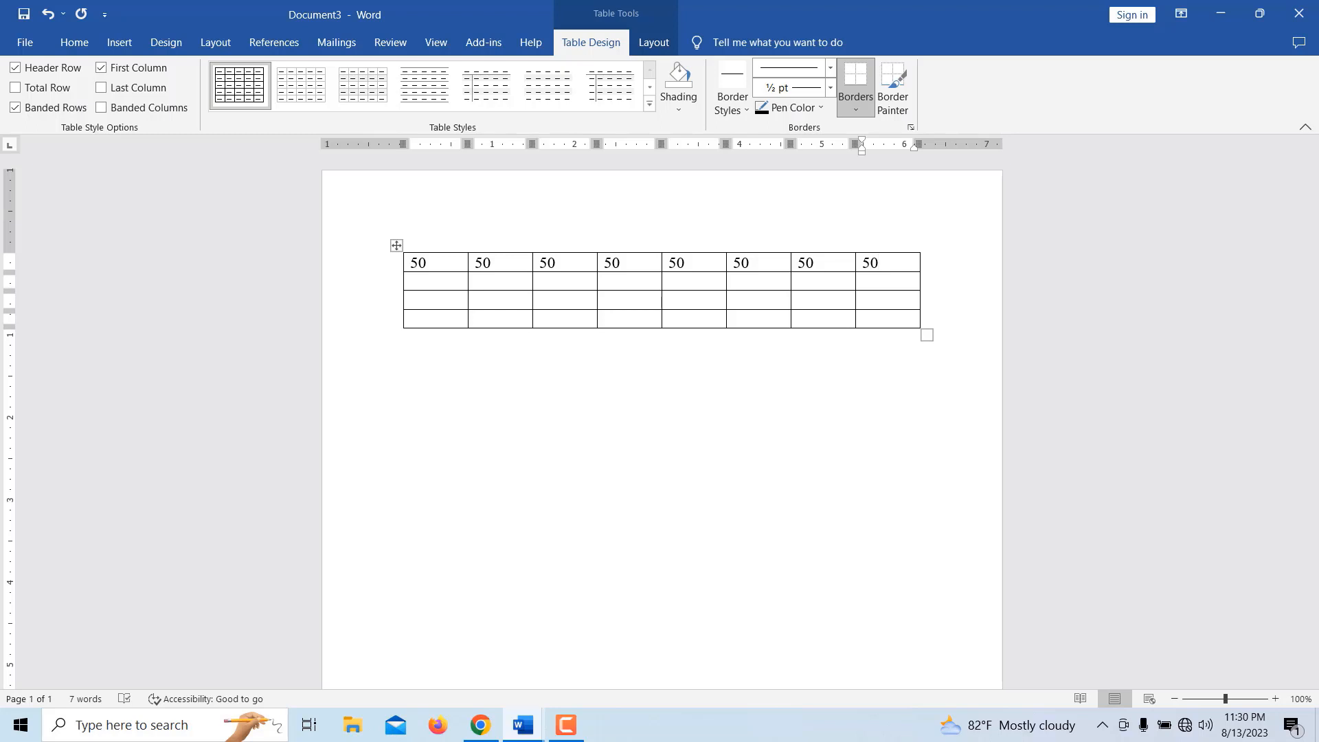
{"action": "key", "text": "Tab"}
{"action": "type", "text": "50"}
Move the selection backward cell by cell from the second row's first cell to the third cell of the first row.
{"action": "key", "text": "shift+Tab"}
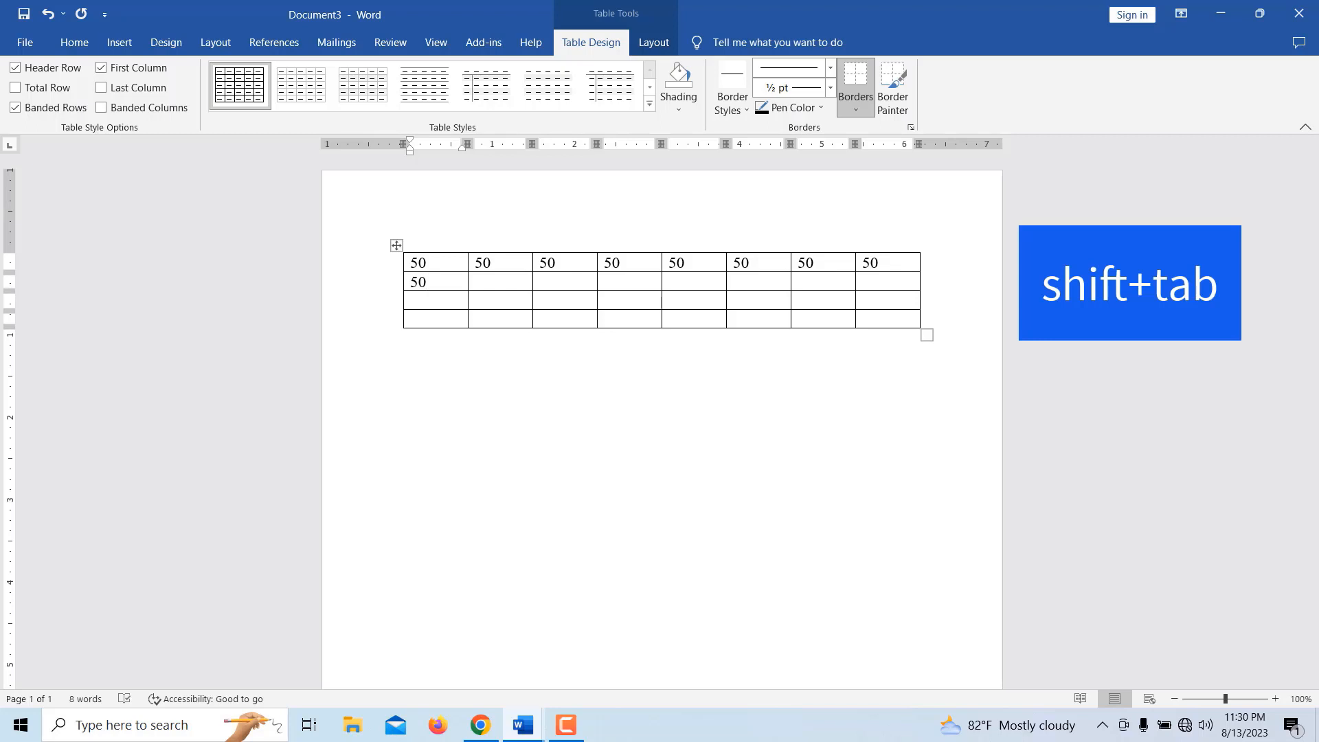
{"action": "key", "text": "shift+Tab"}
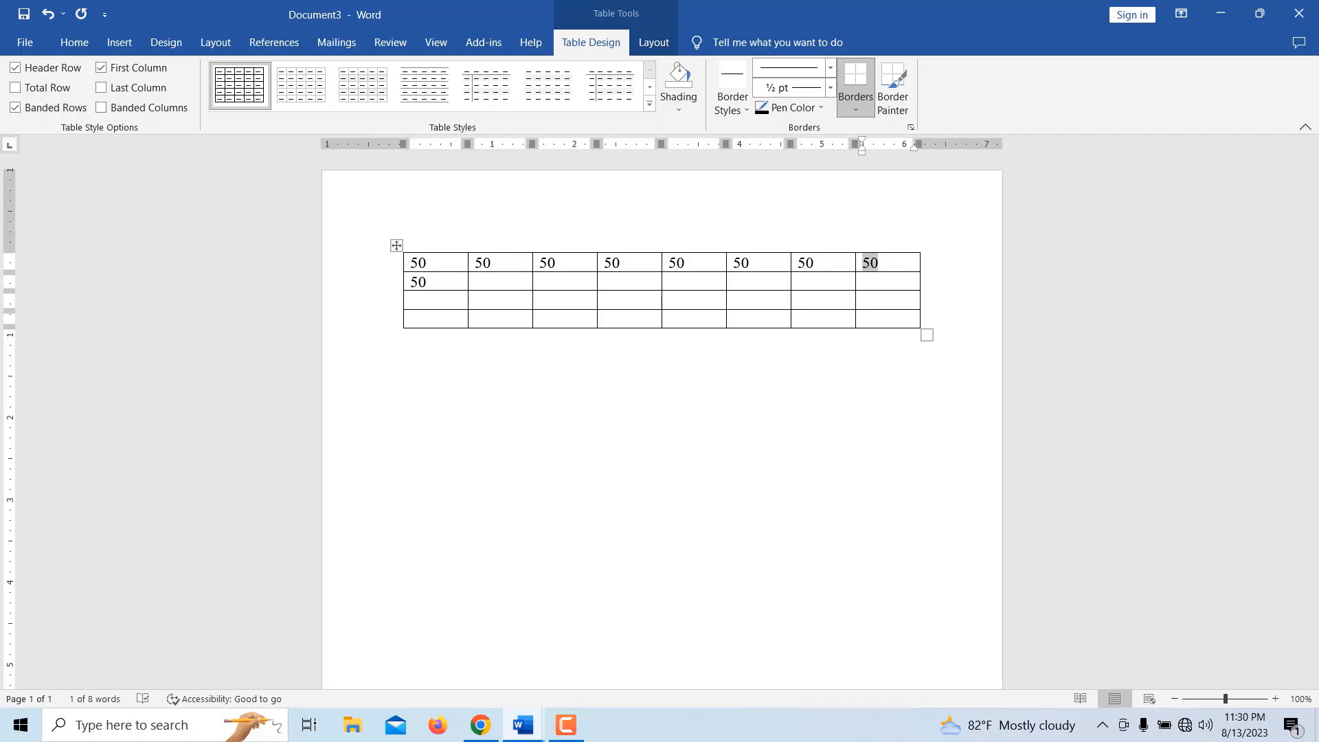
{"action": "key", "text": "shift+Tab"}
{"action": "key", "text": "shift+Tab"}
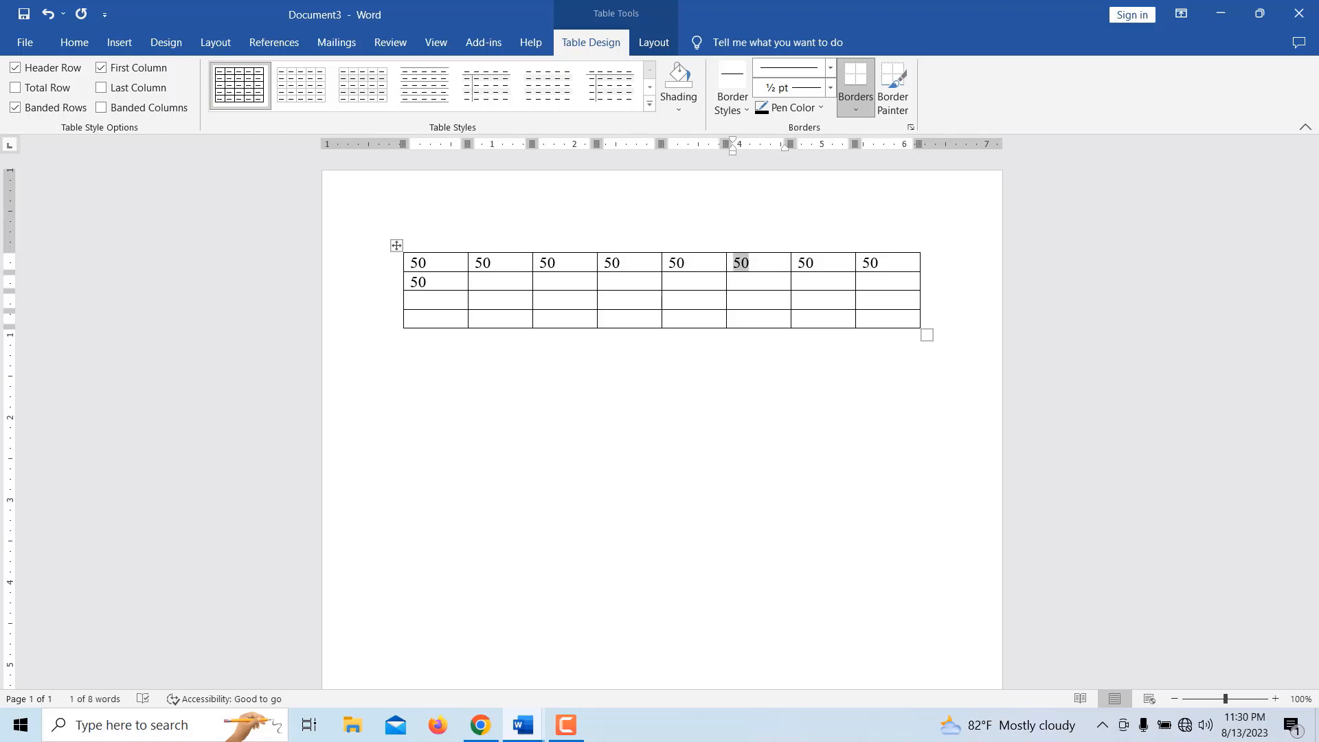
{"action": "key", "text": "shift+Tab"}
{"action": "key", "text": "shift+Tab"}
{"action": "key", "text": "shift+Tab"}
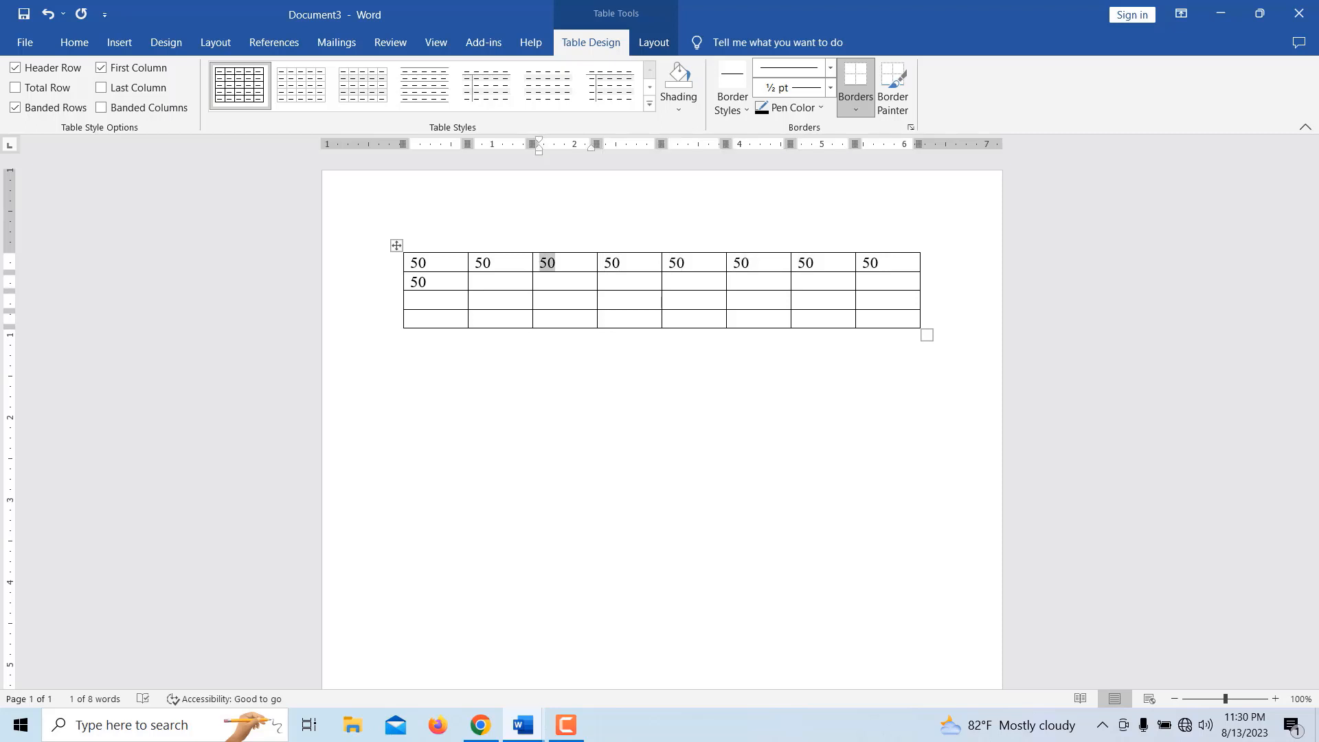
Replace the first row's third cell value with 70 and its second cell value with 80.
{"action": "type", "text": "70"}
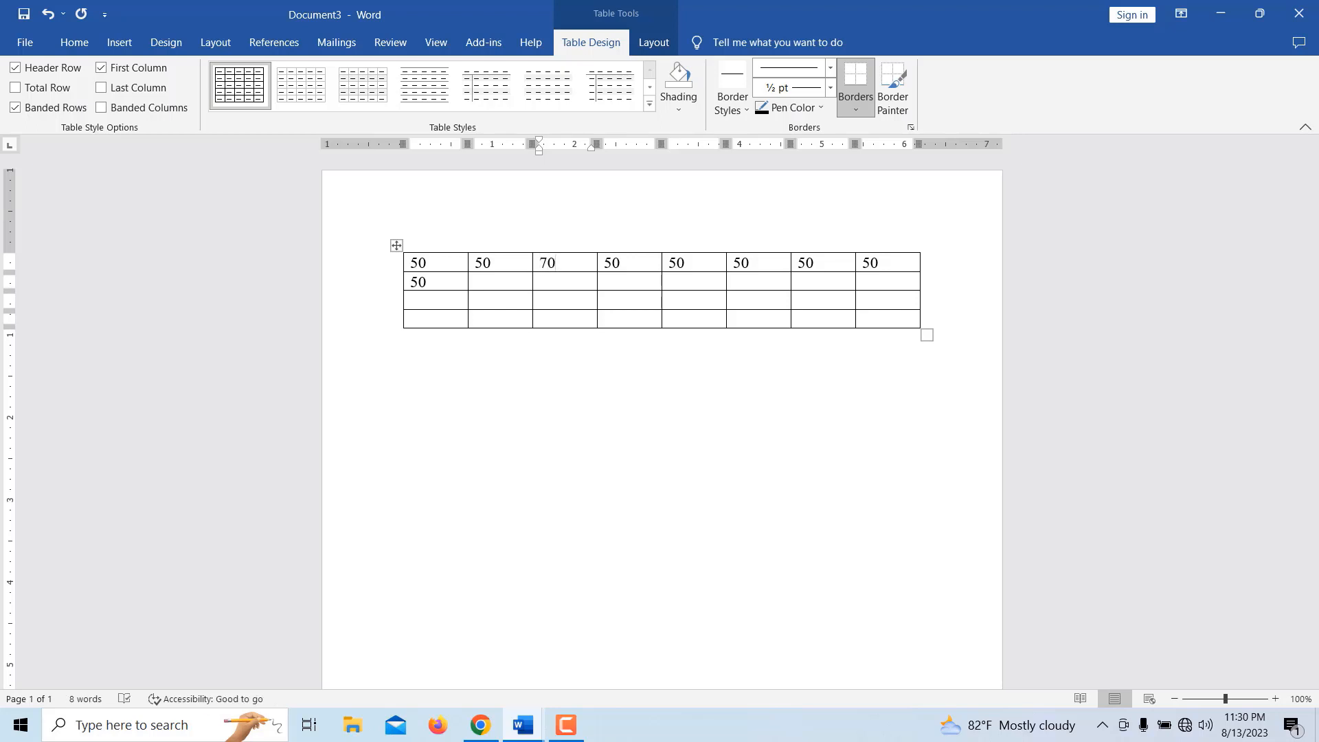
{"action": "key", "text": "shift+Tab"}
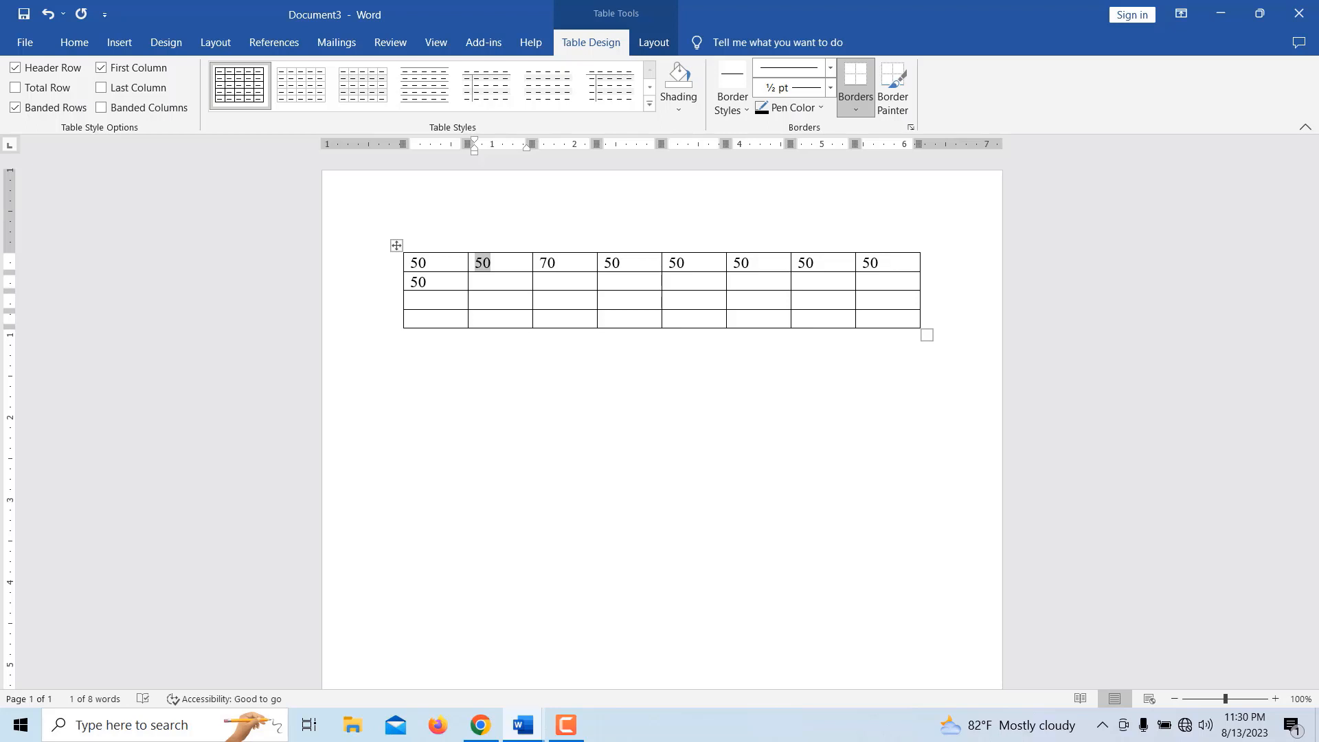
{"action": "type", "text": "80"}
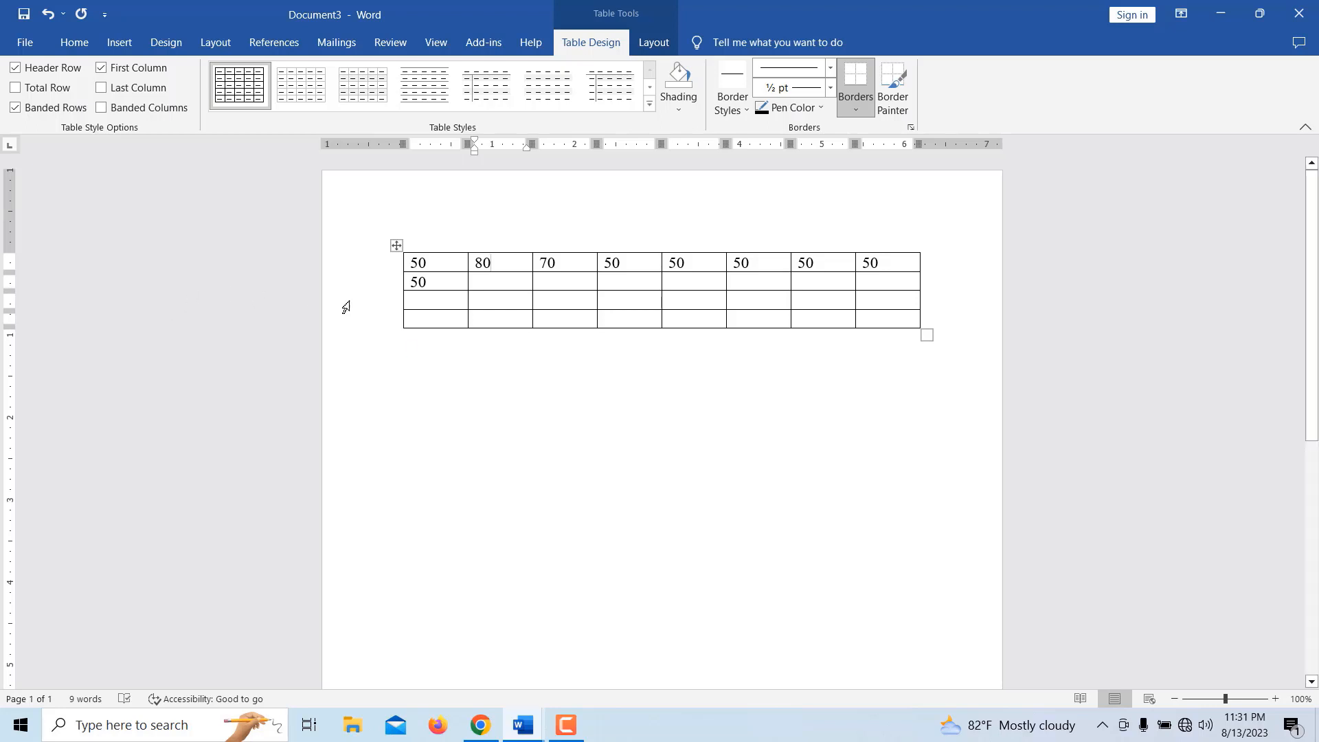
Number the four cells of the first column from 1 to 4, replacing the existing entries.
{"action": "left_click_drag", "start_coordinate": [411, 262], "coordinate": [402, 287]}
{"action": "type", "text": "1"}
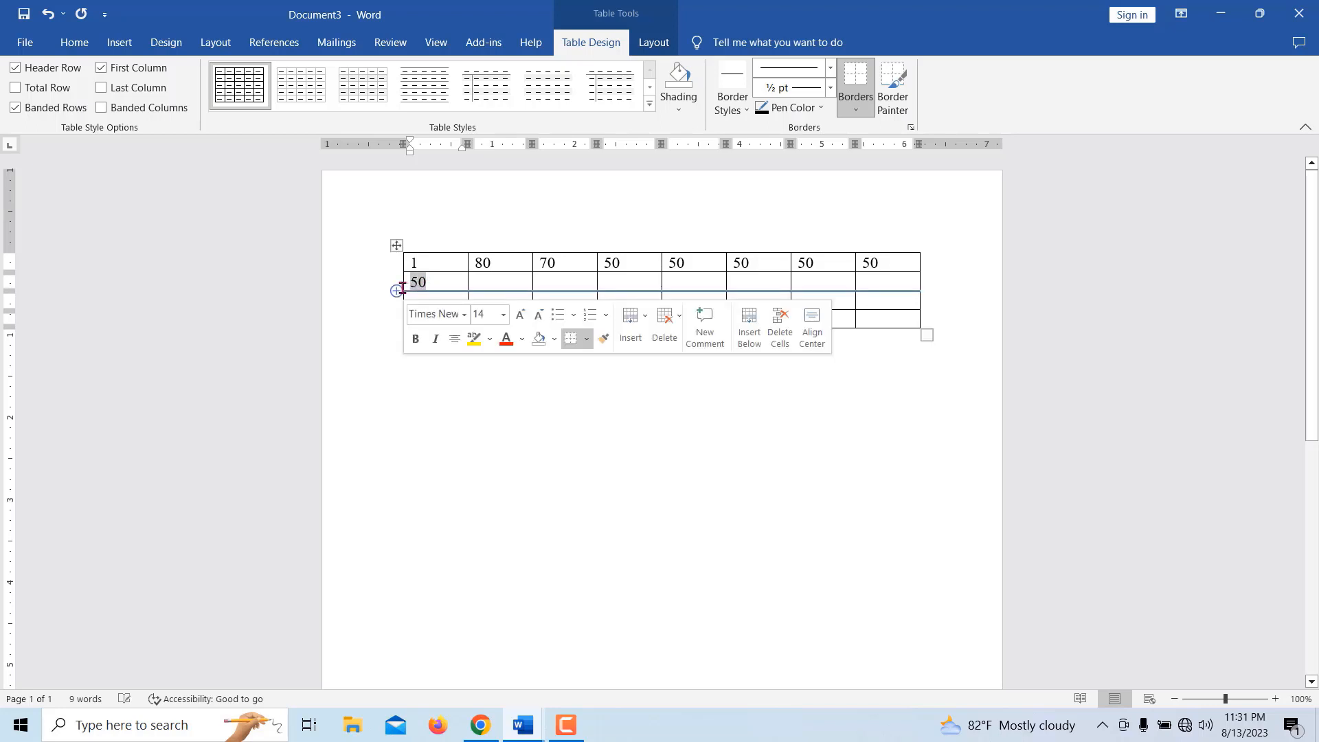
{"action": "type", "text": "2"}
{"action": "left_click", "coordinate": [420, 302]}
{"action": "type", "text": "3"}
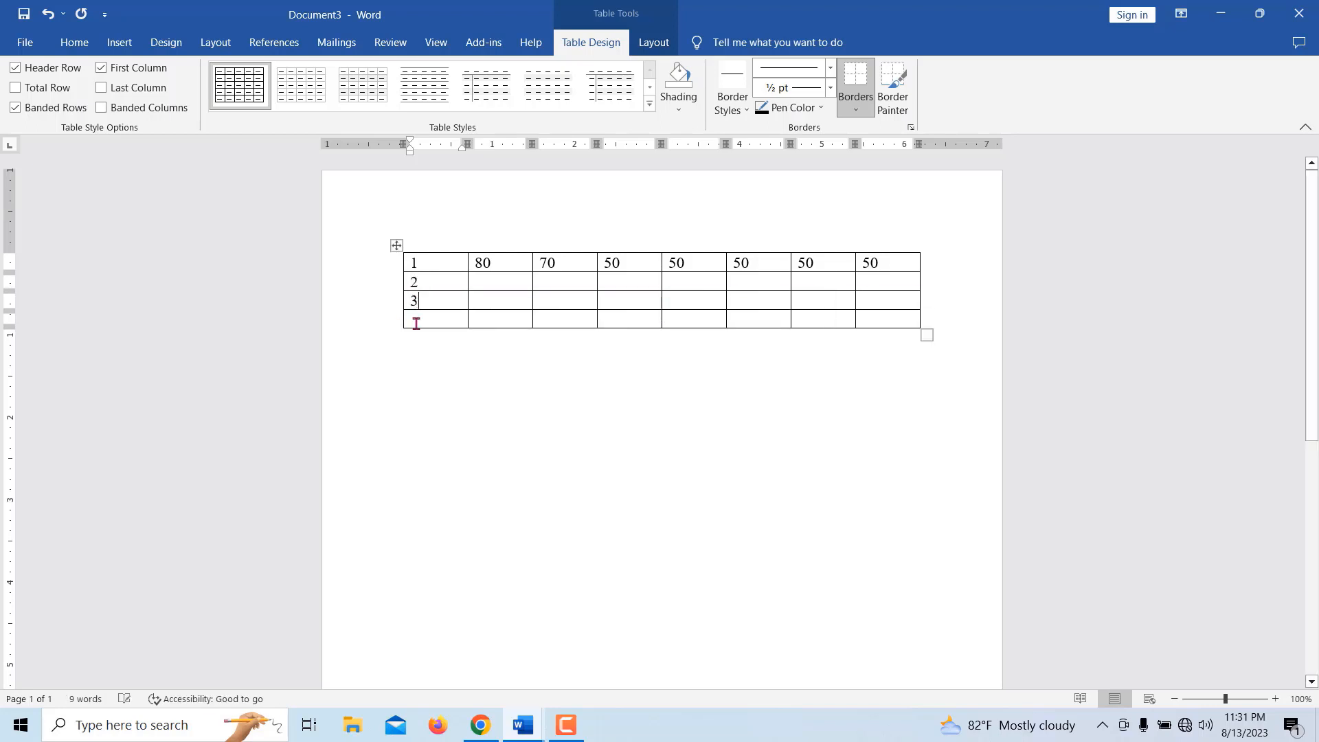
{"action": "type", "text": "4"}
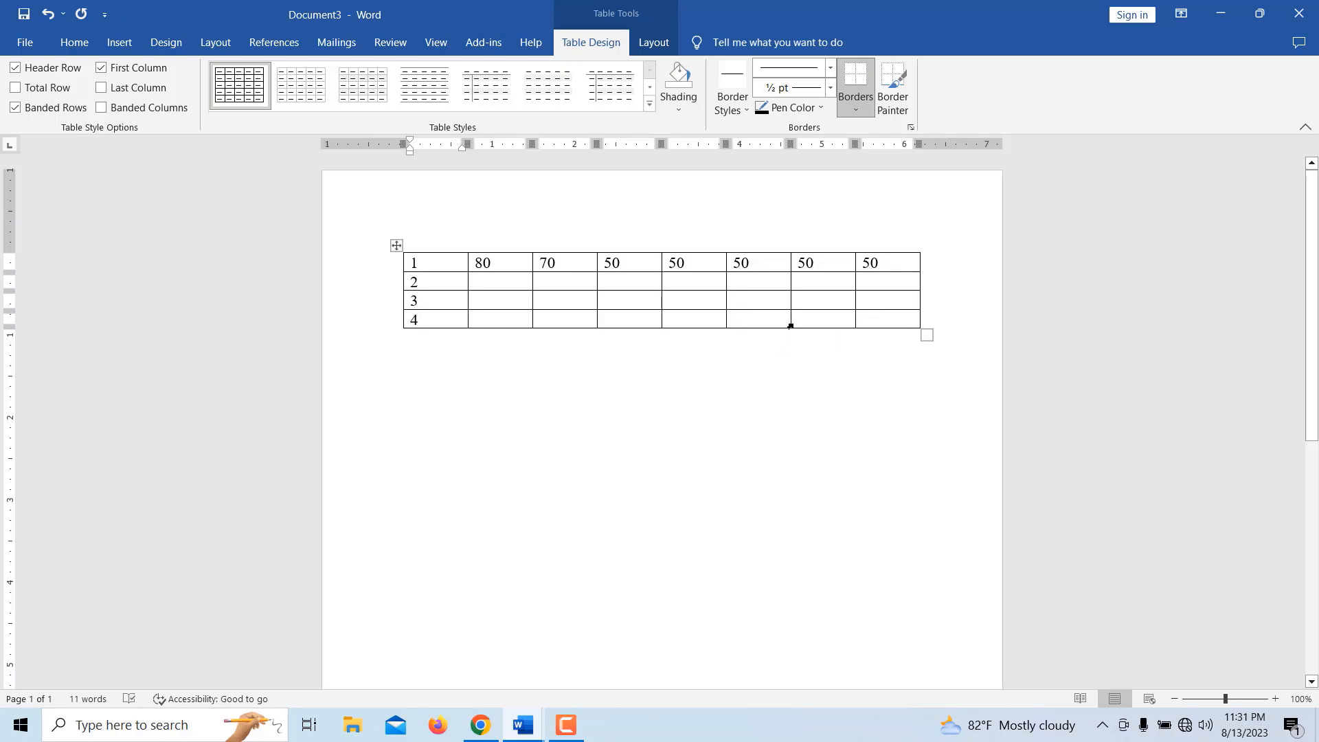
Add three new rows at the end of the table, starting from just outside its last row.
{"action": "left_click", "coordinate": [925, 319]}
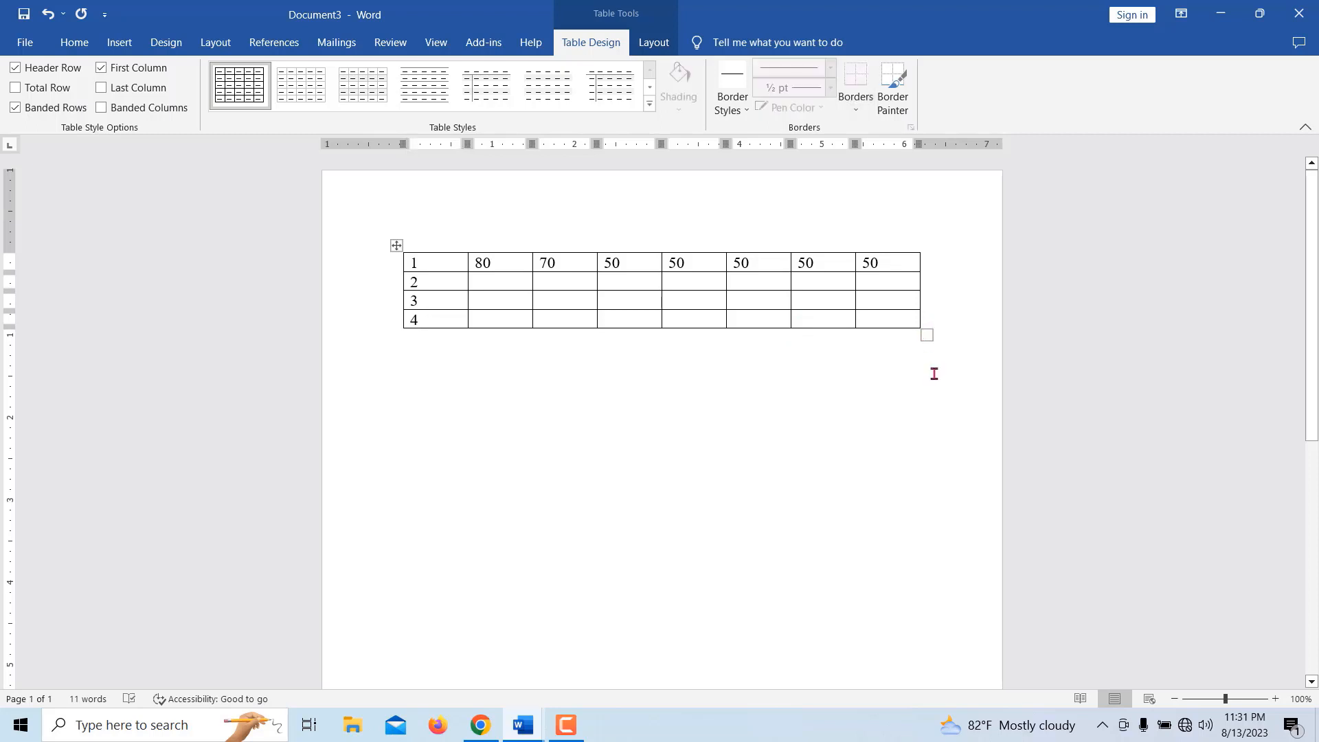
{"action": "key", "text": "Return"}
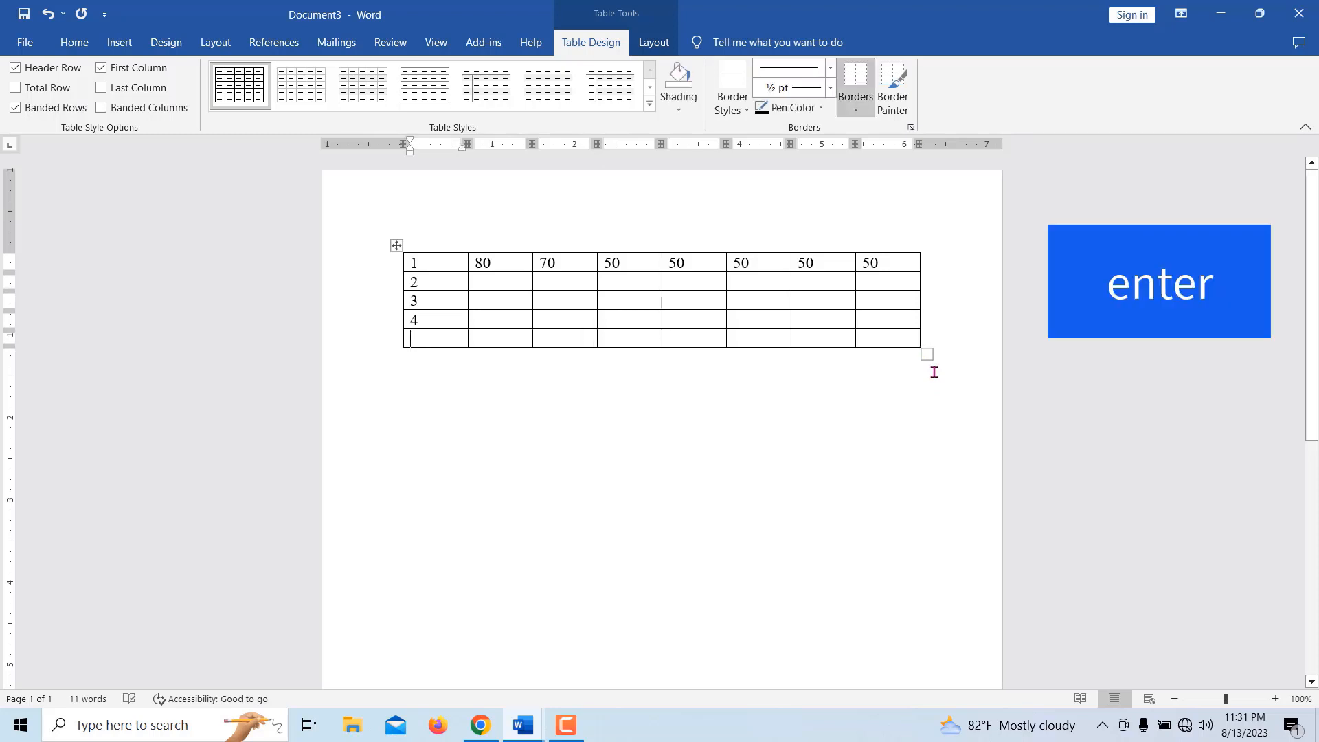
{"action": "key", "text": "ctrl+z"}
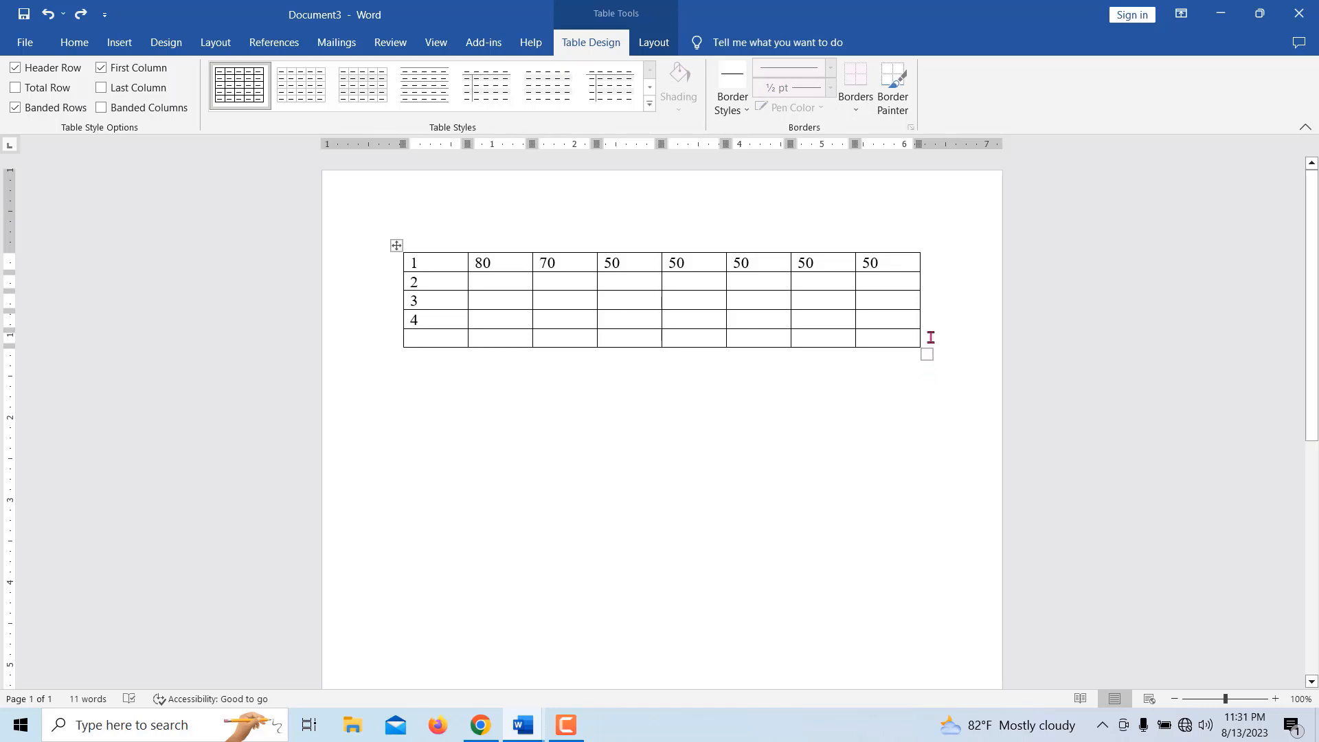
{"action": "key", "text": "Return"}
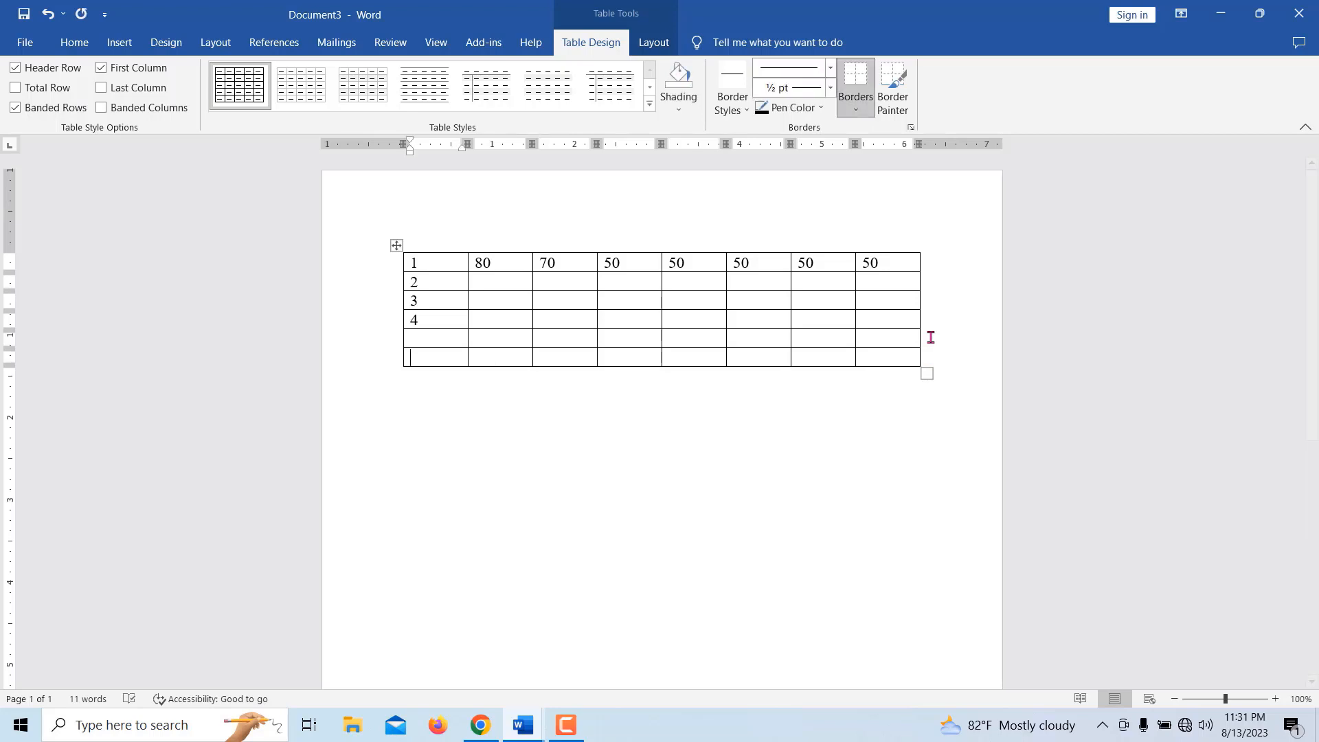
{"action": "left_click", "coordinate": [929, 357]}
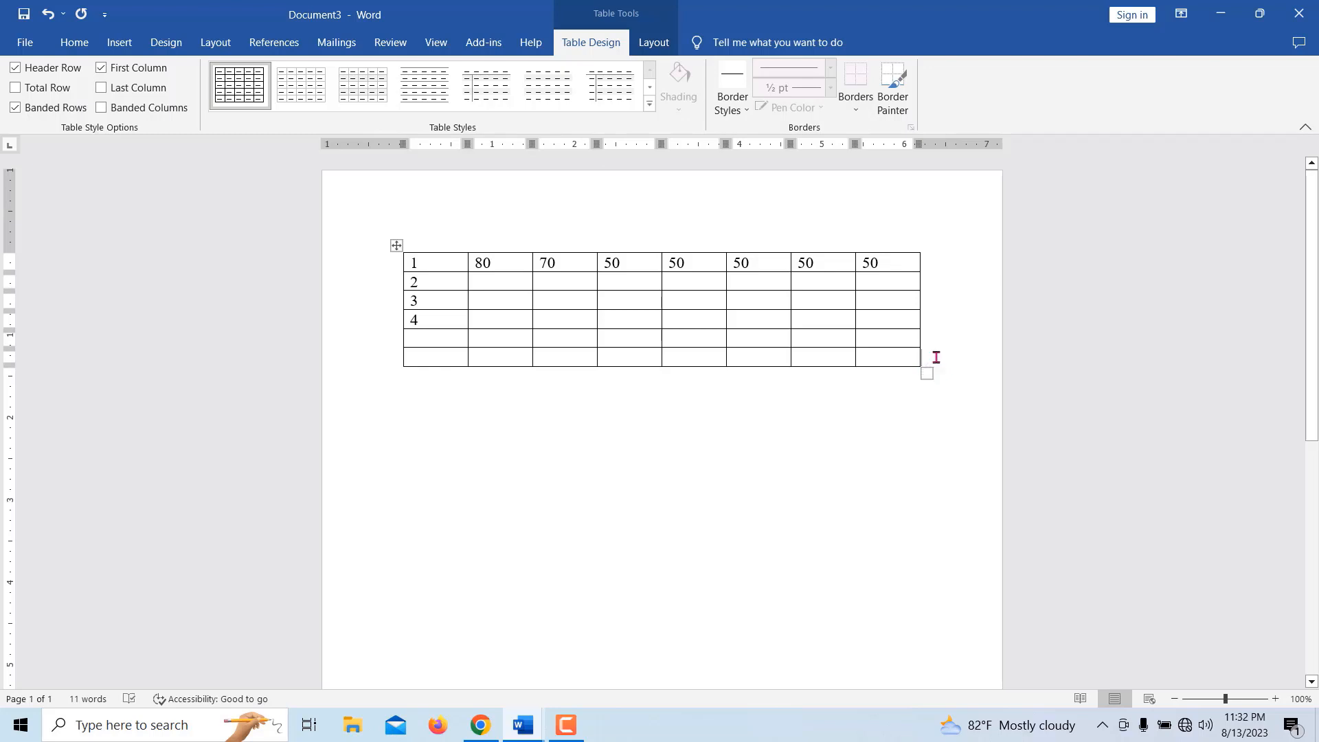
{"action": "key", "text": "Return"}
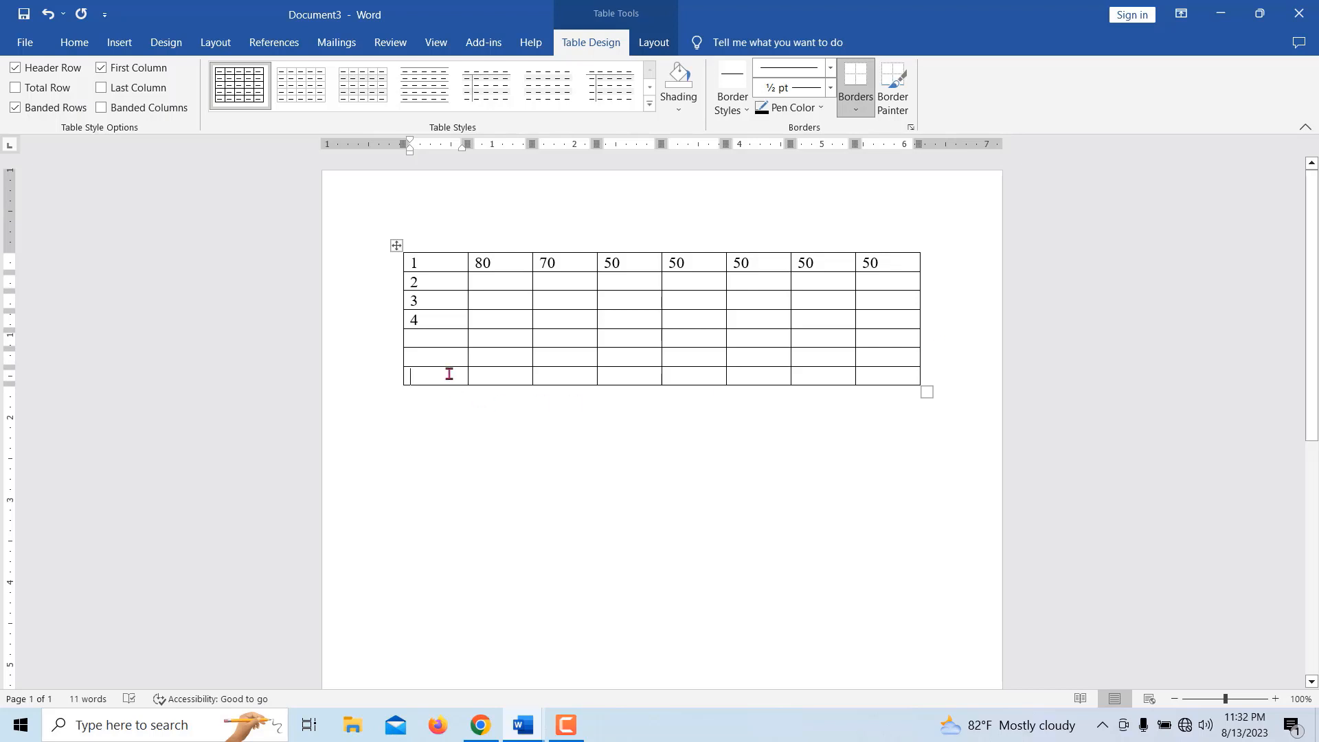
Enter 5, 6 and 7 in the first cells of the three new rows.
{"action": "left_click", "coordinate": [434, 343]}
{"action": "type", "text": "5"}
{"action": "type", "text": "6"}
{"action": "type", "text": "7"}
Insert two blank rows between the rows numbered 3 and 4.
{"action": "mouse_move", "coordinate": [402, 318]}
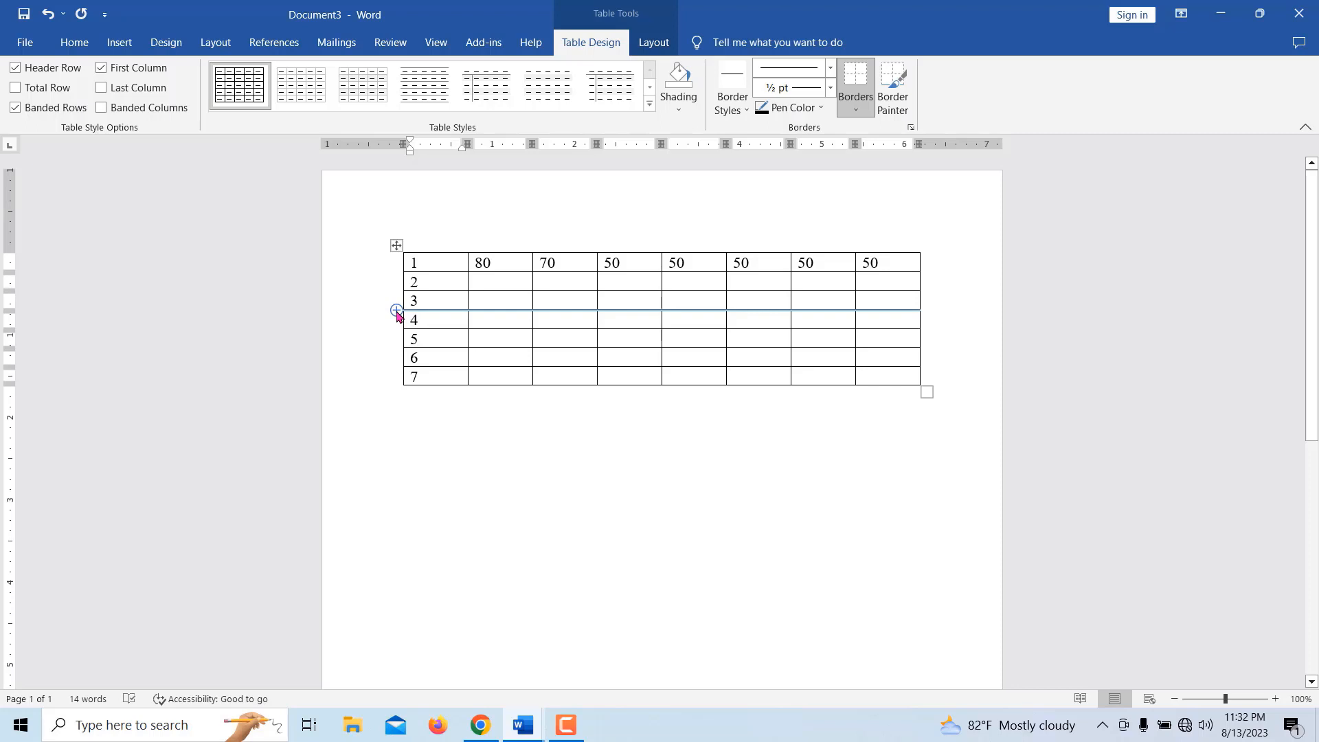
{"action": "left_click", "coordinate": [396, 311]}
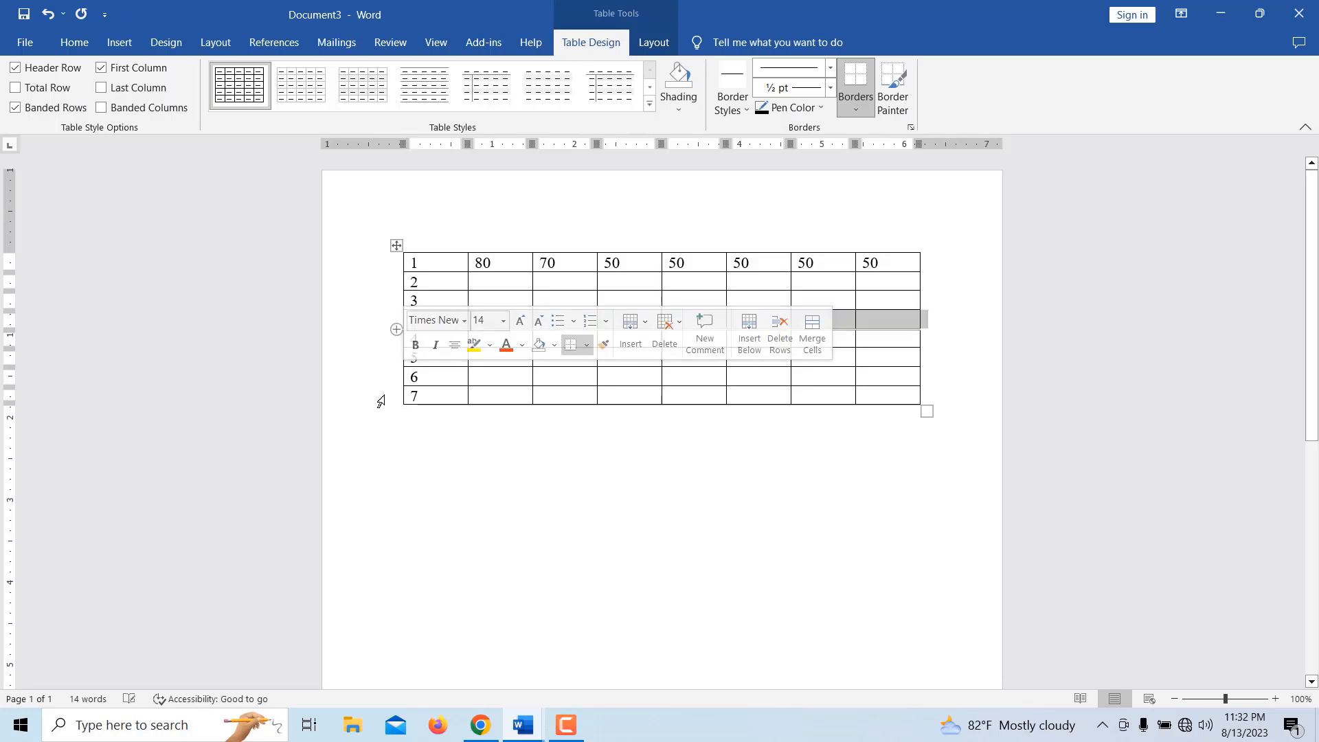
{"action": "left_click", "coordinate": [403, 416]}
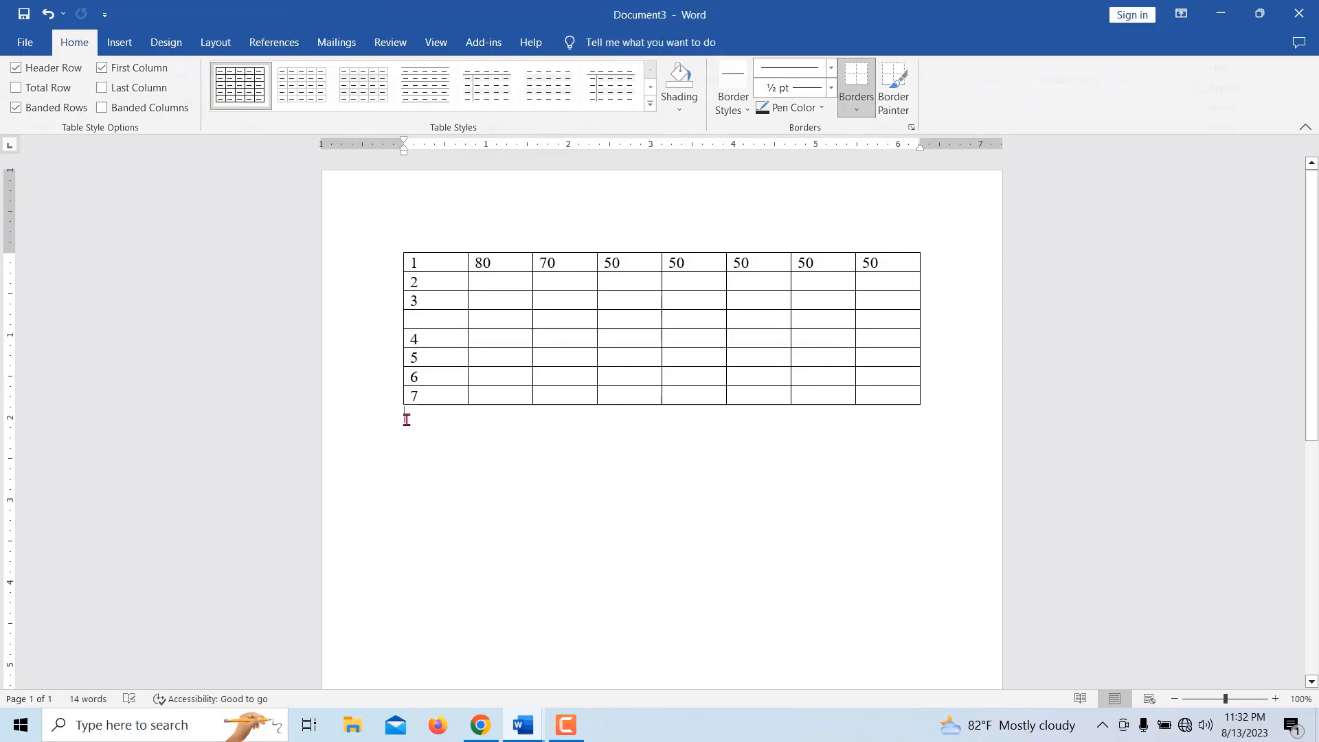
{"action": "left_click", "coordinate": [416, 319]}
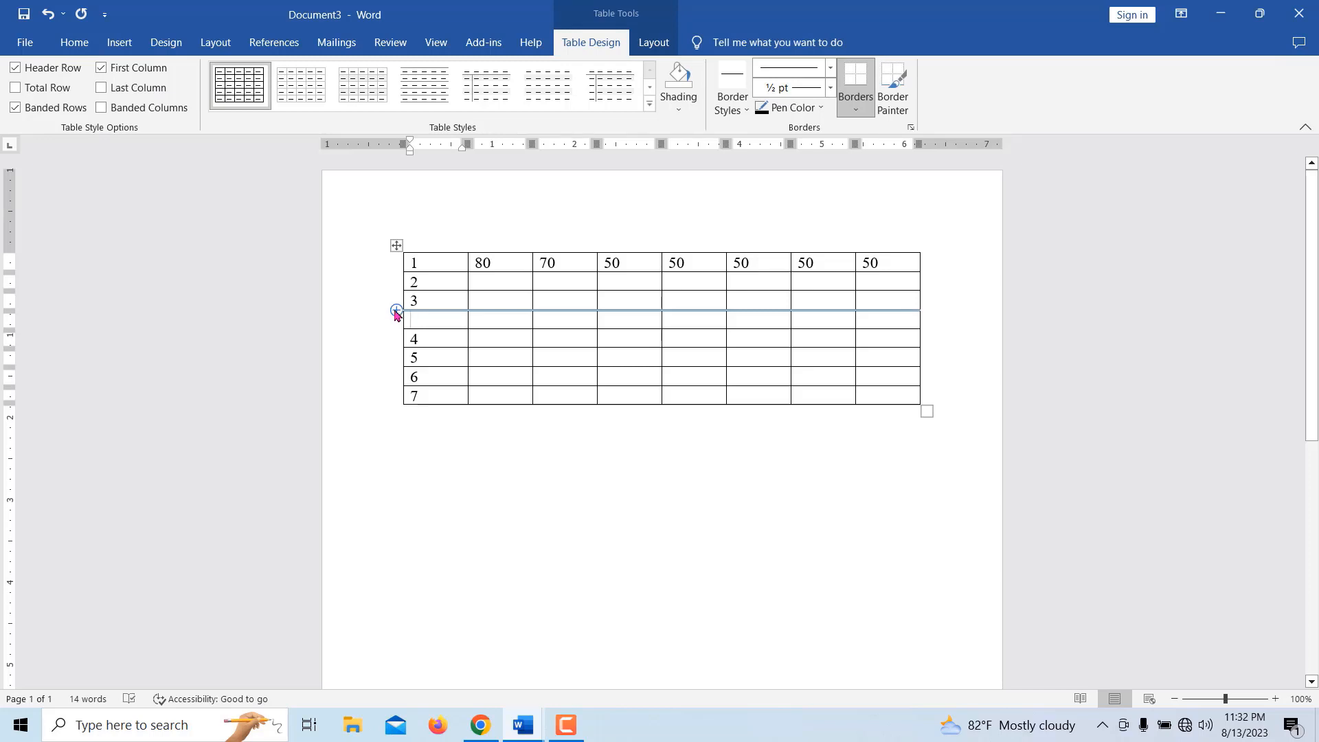
{"action": "left_click", "coordinate": [397, 310]}
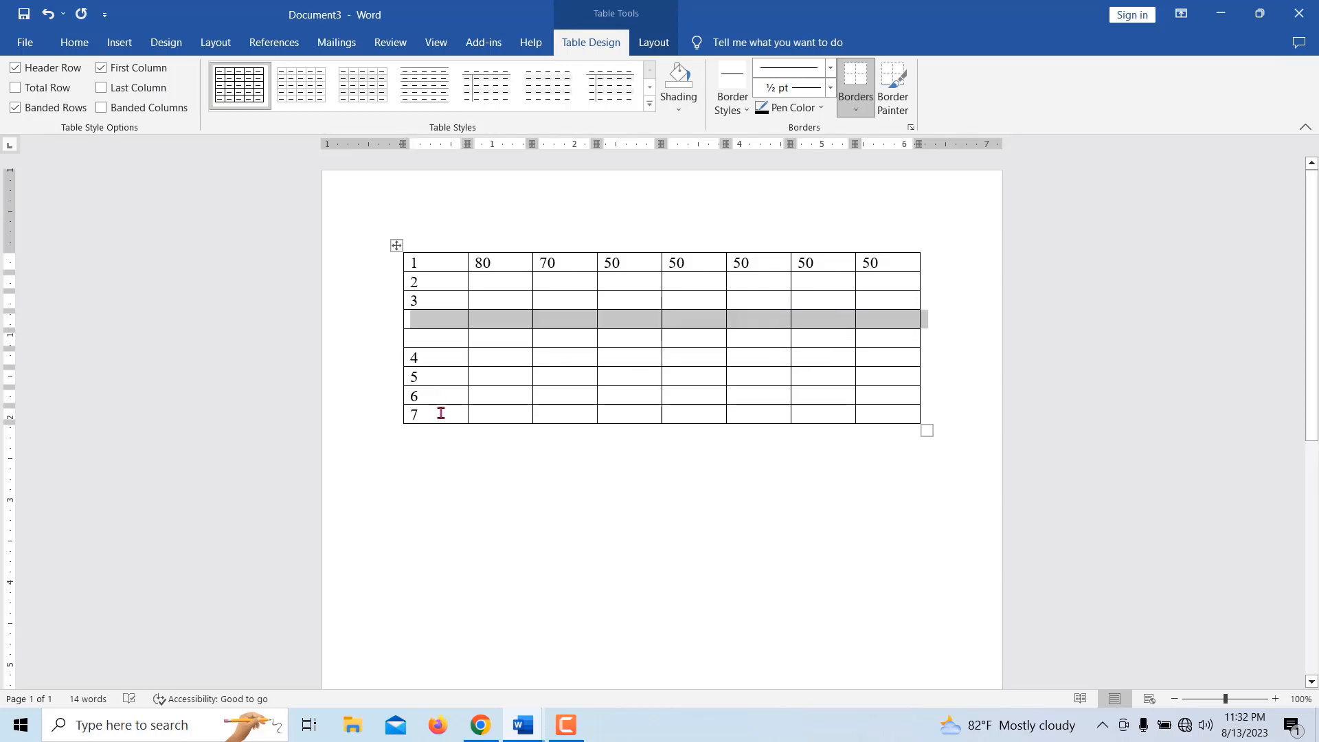
{"action": "left_click", "coordinate": [425, 332]}
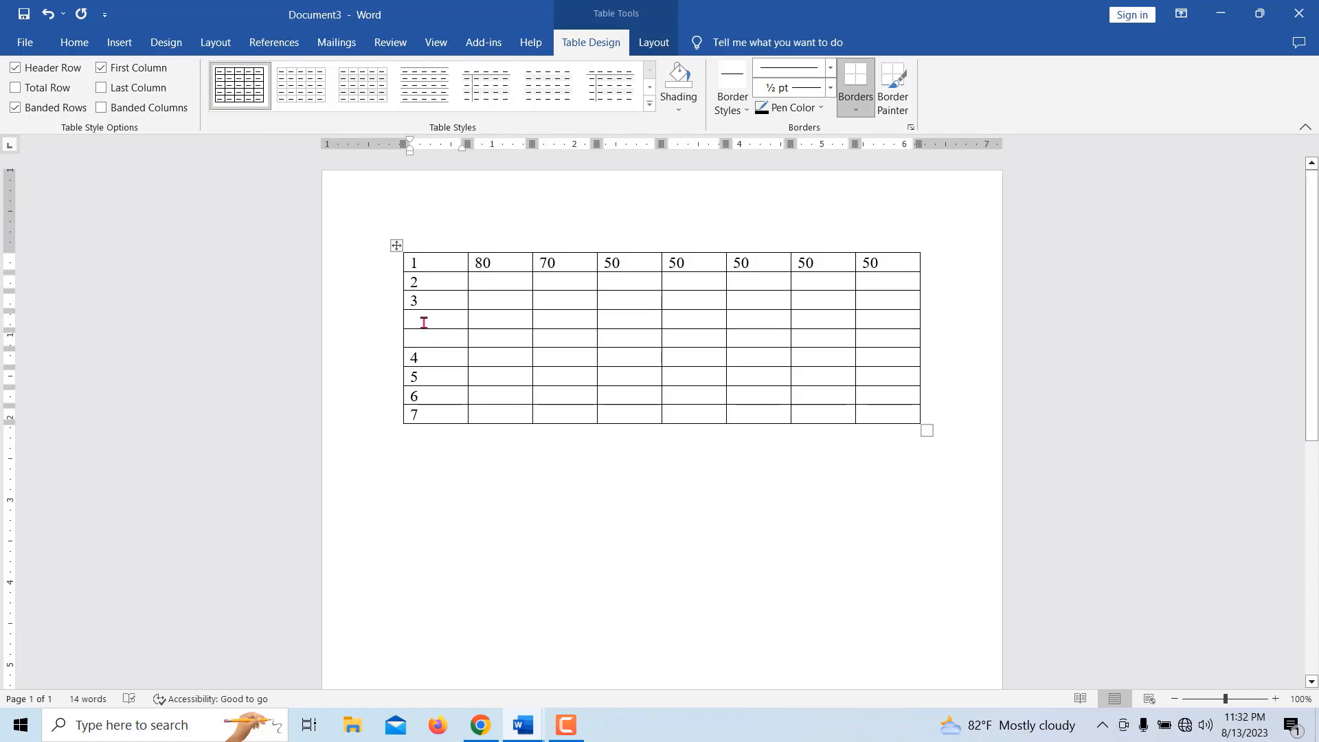
Enter 4 and 5 in the first cells of the two blank rows.
{"action": "left_click", "coordinate": [424, 322]}
{"action": "type", "text": "4"}
{"action": "left_click", "coordinate": [423, 343]}
{"action": "type", "text": "5"}
Renumber the first cells of the table's last four rows as 6, 7, 8 and 9.
{"action": "left_click", "coordinate": [426, 359]}
{"action": "key", "text": "BackSpace"}
{"action": "type", "text": "6"}
{"action": "key", "text": "BackSpace"}
{"action": "type", "text": "7"}
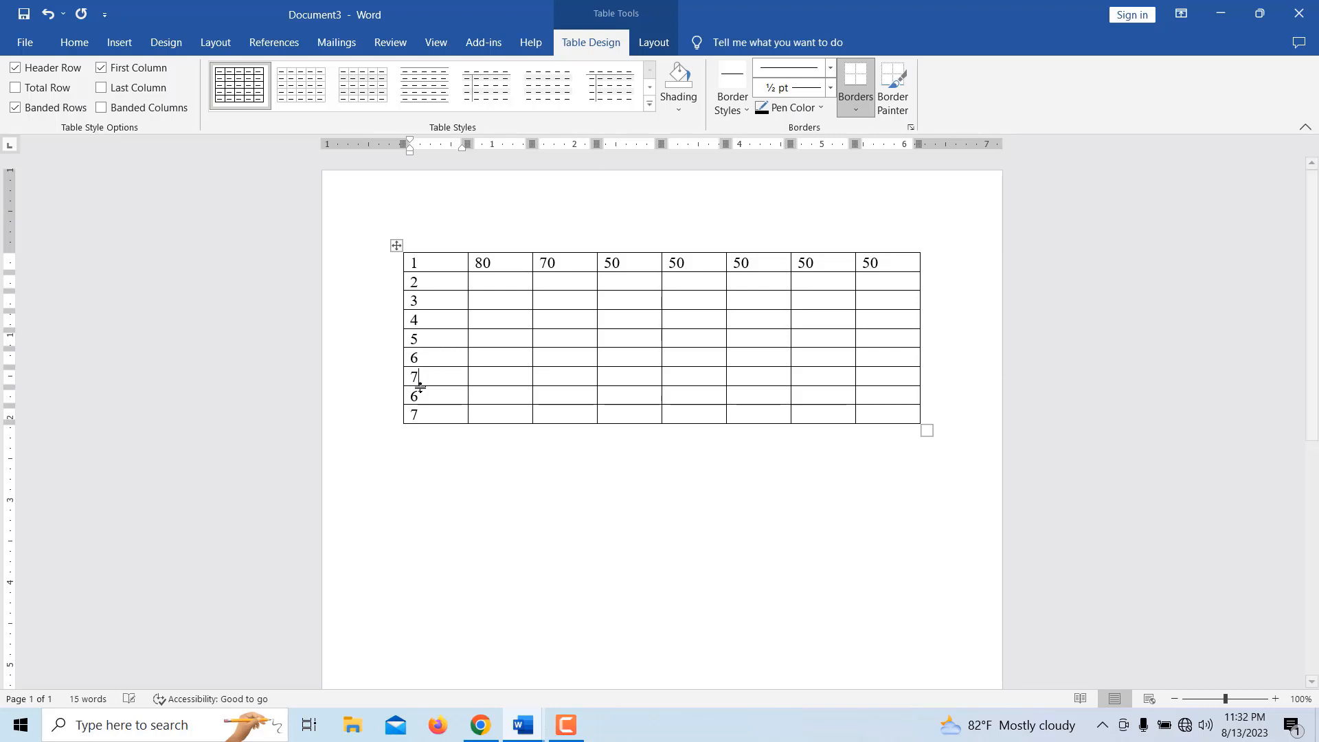
{"action": "double_click", "coordinate": [405, 396]}
{"action": "type", "text": "8"}
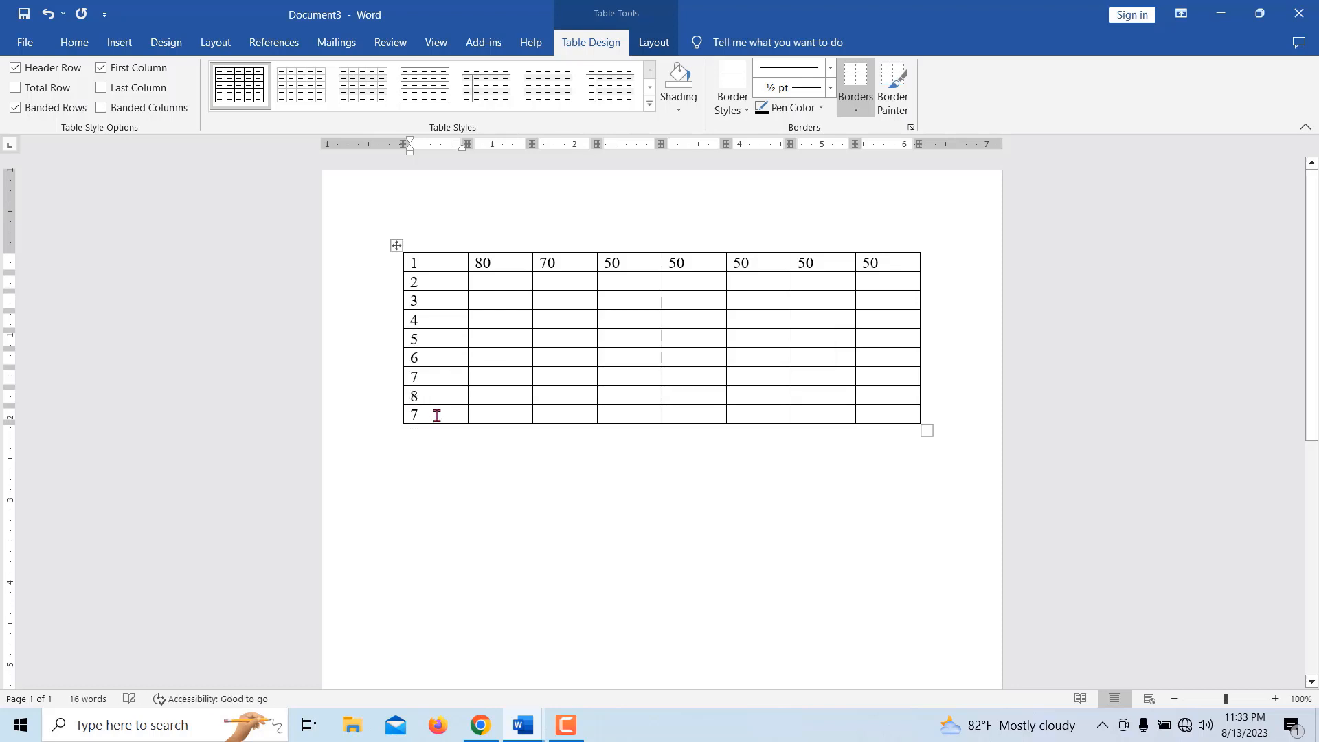
{"action": "double_click", "coordinate": [407, 414]}
{"action": "type", "text": "9"}
Select the rows numbered 5 to 9 and split them off into a separate table below.
{"action": "left_click_drag", "start_coordinate": [413, 339], "coordinate": [865, 354]}
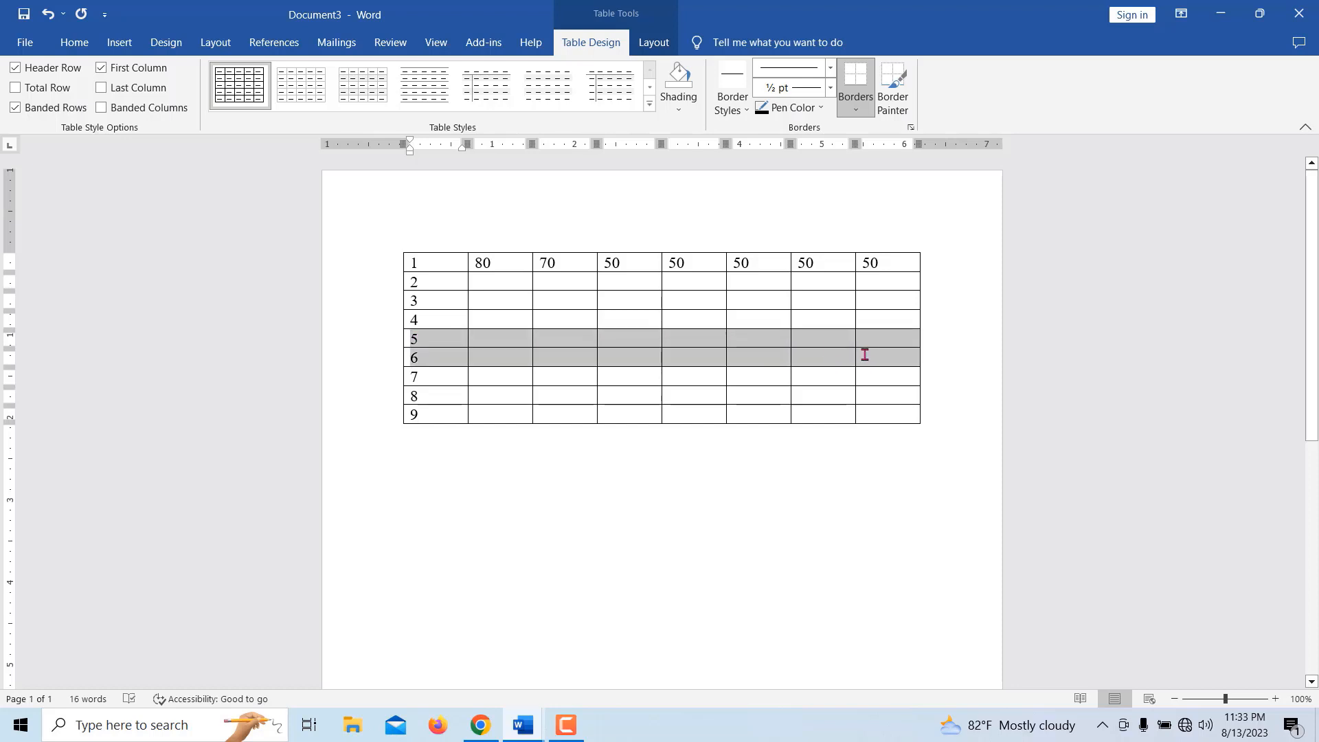
{"action": "left_click", "coordinate": [504, 384]}
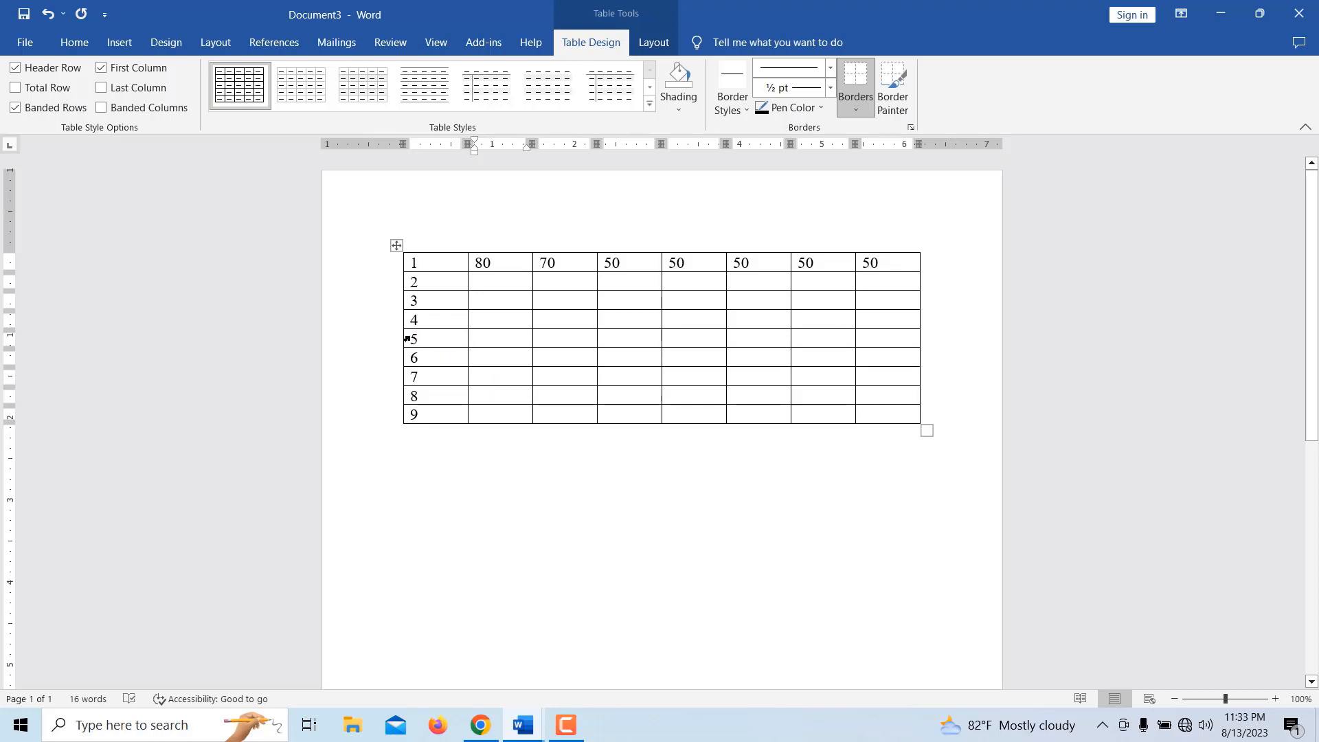
{"action": "left_click_drag", "start_coordinate": [416, 338], "coordinate": [883, 413]}
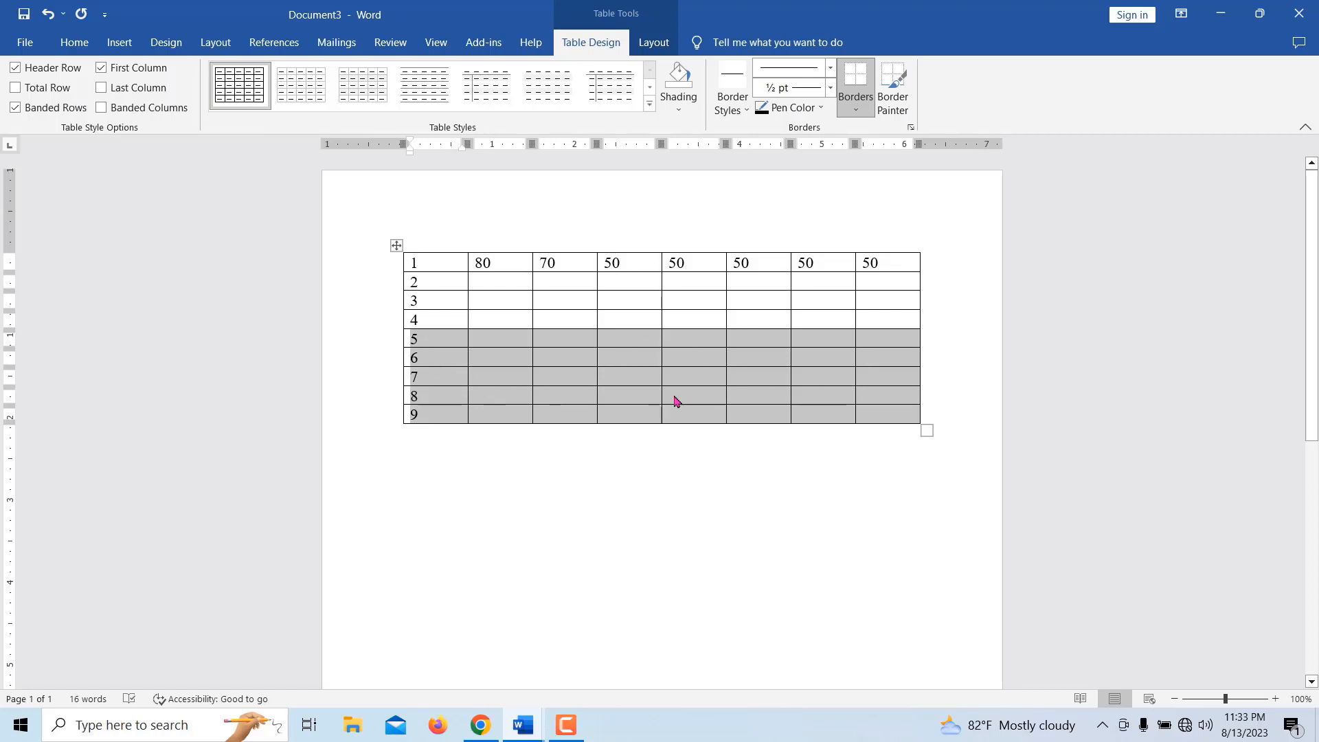
{"action": "key", "text": "shift+alt+Down"}
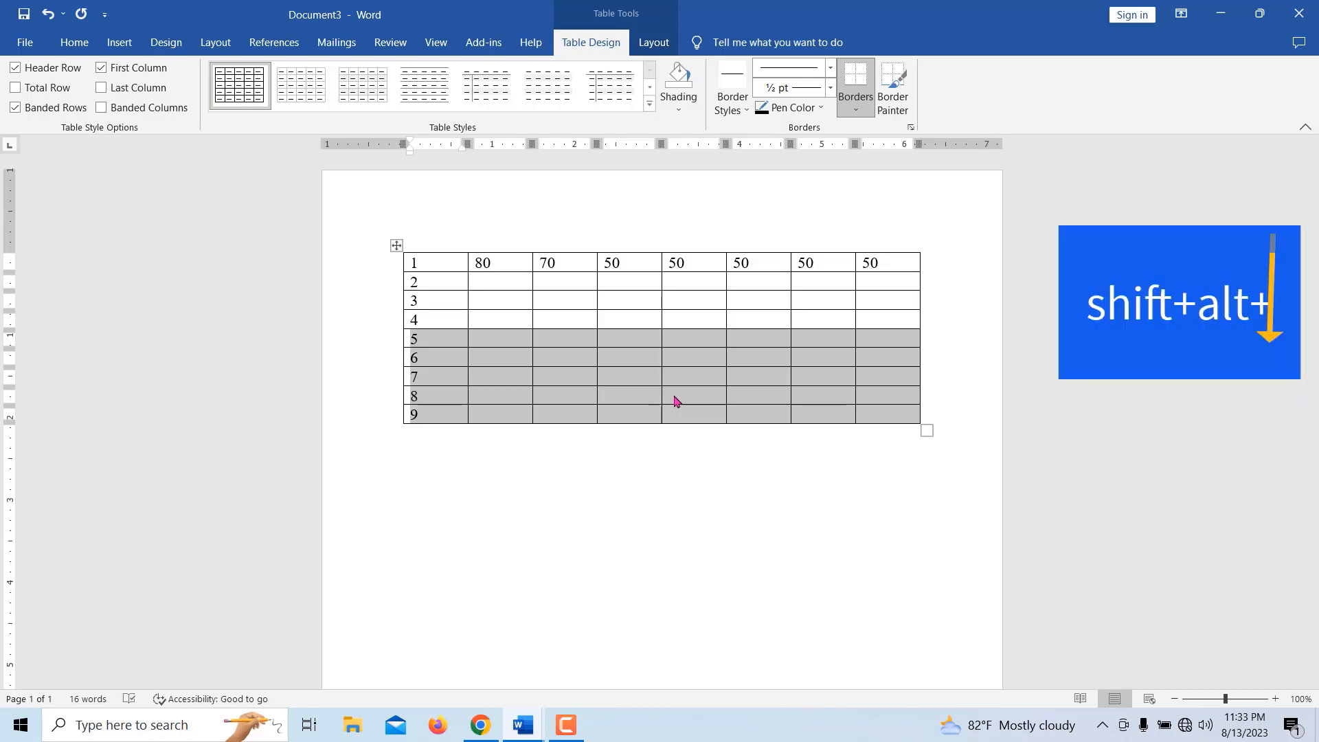
{"action": "key", "text": "shift+alt+Down"}
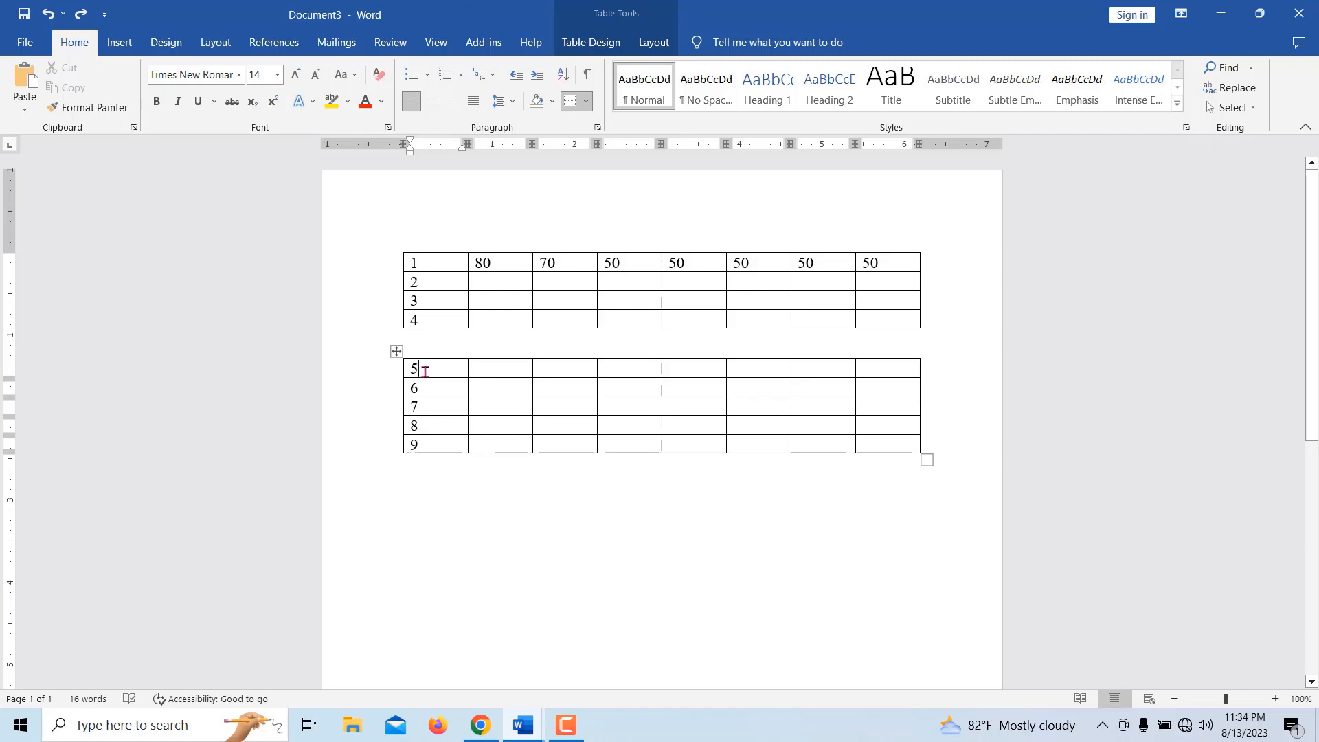
Move the row numbered 5 from the lower table up to the end of the upper table.
{"action": "left_click", "coordinate": [431, 333]}
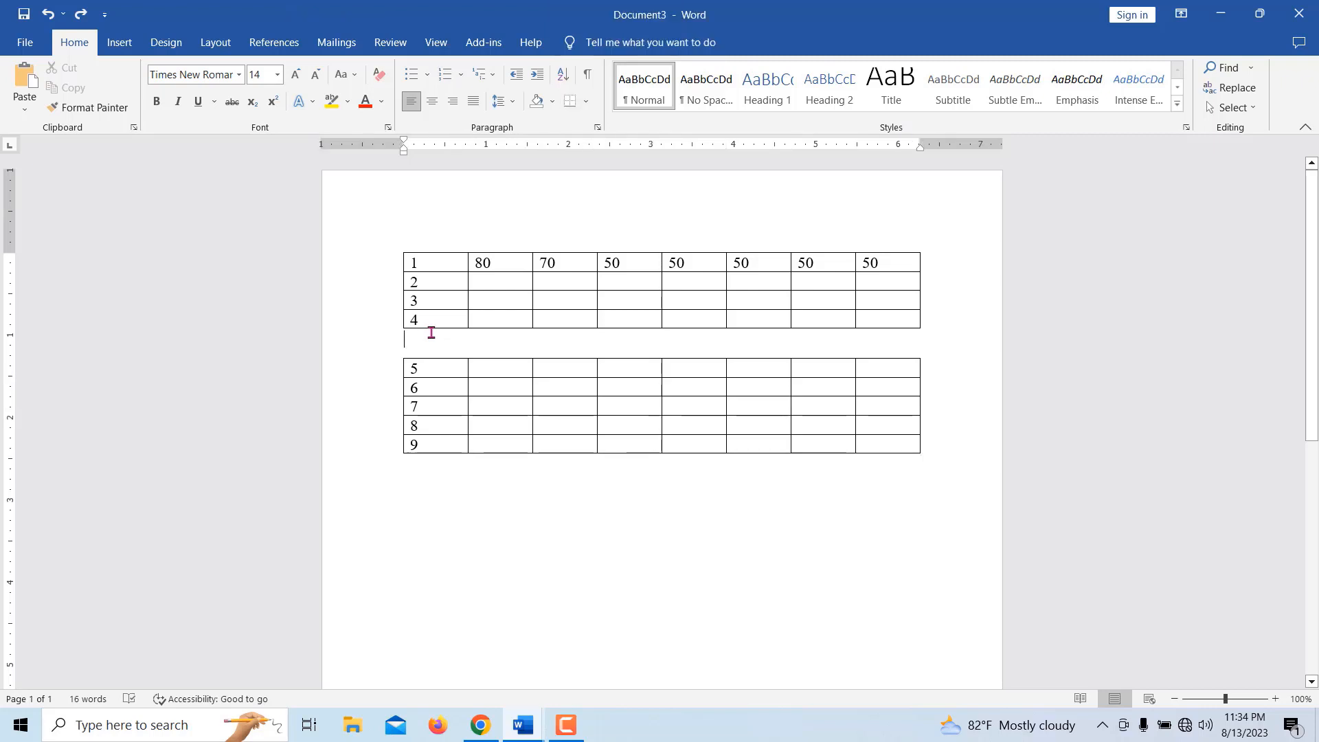
{"action": "left_click", "coordinate": [431, 367]}
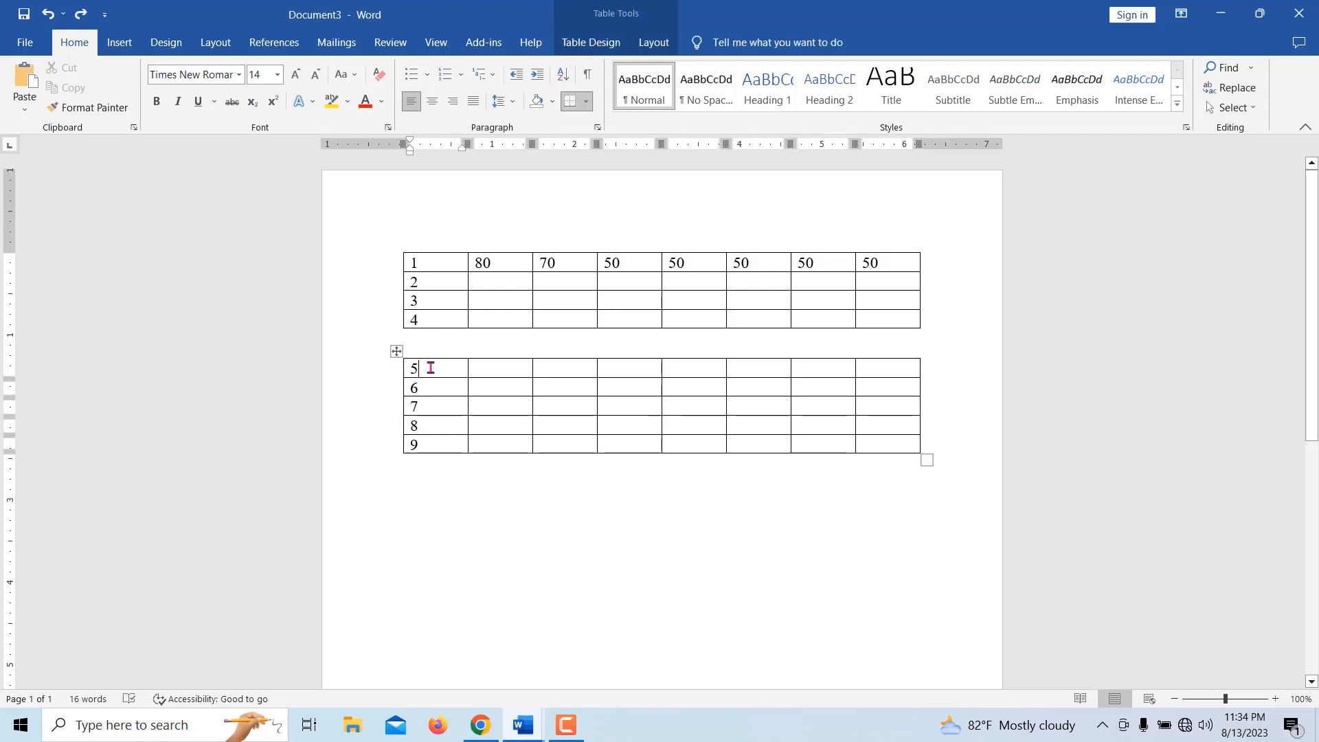
{"action": "key", "text": "shift+alt+Up"}
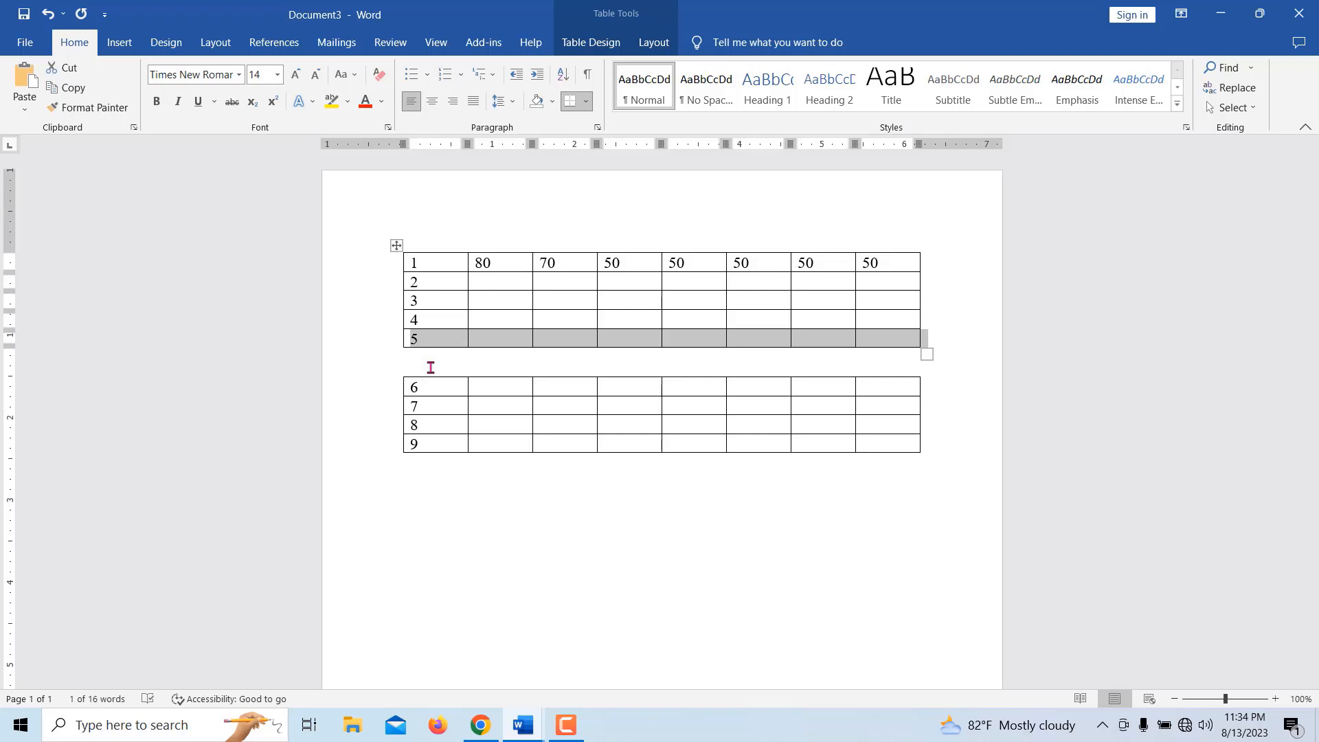
Rejoin the two tables by deleting the empty line between rows 5 and 6.
{"action": "left_click", "coordinate": [431, 367]}
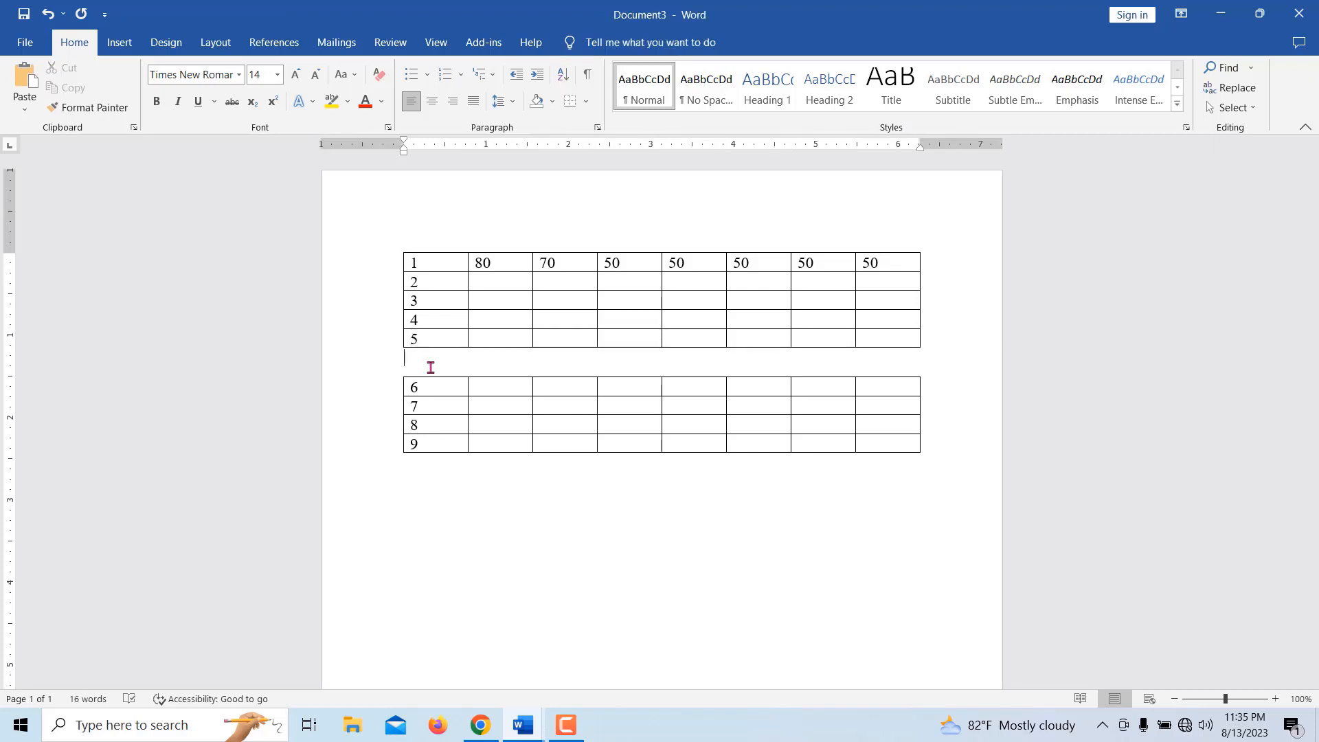
{"action": "key", "text": "ctrl+z"}
{"action": "key", "text": "Delete"}
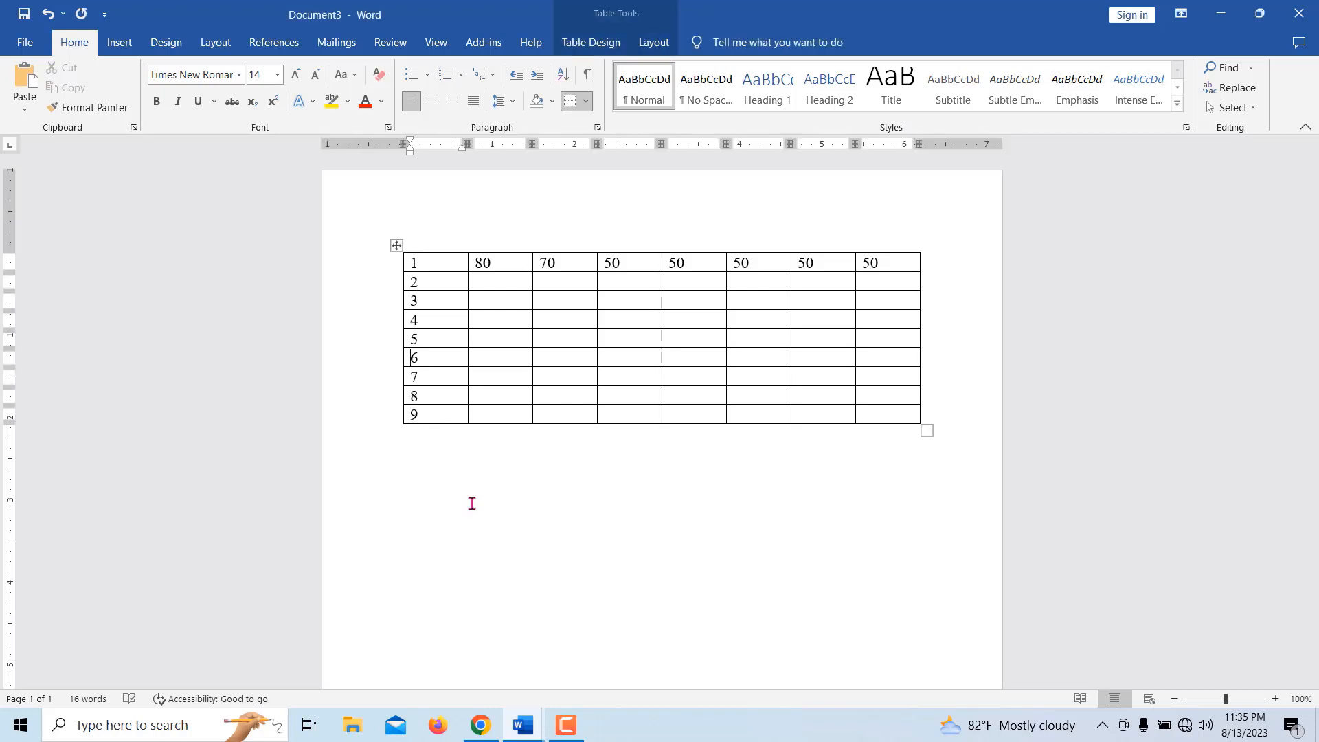